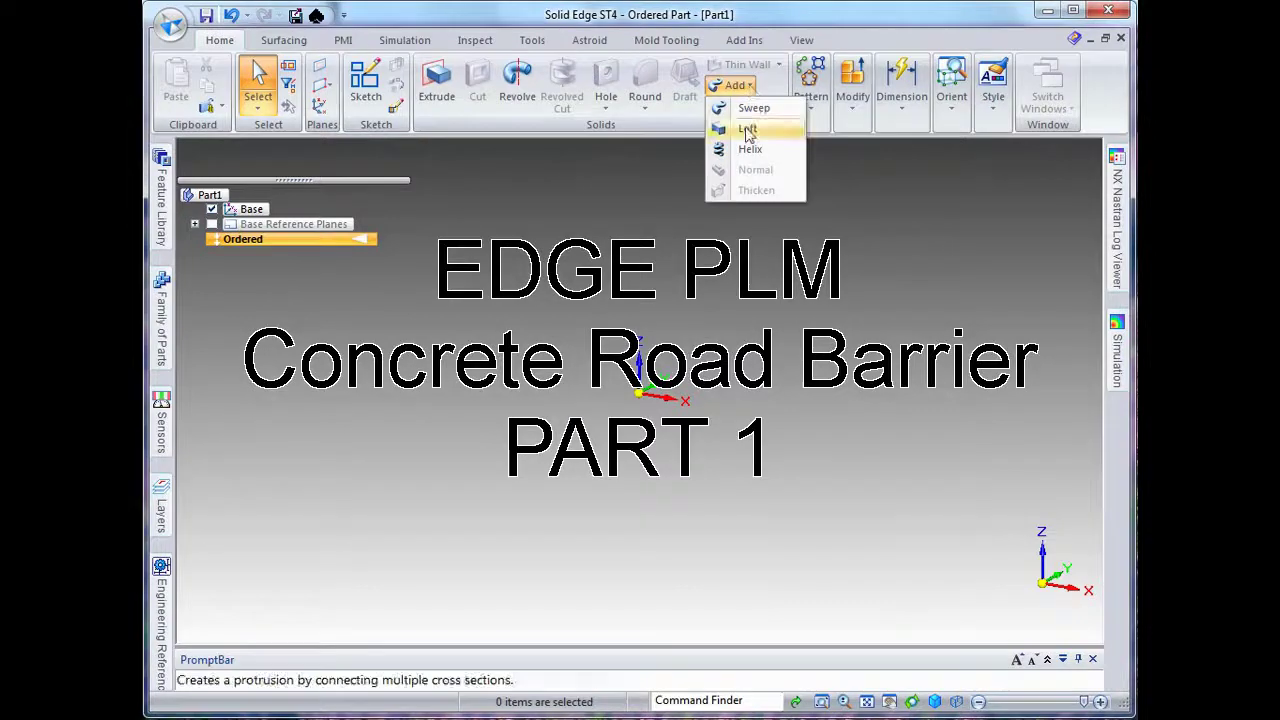
Start a swept protrusion with default options and begin the path sketch on the base plane.
click(750, 106)
click(495, 657)
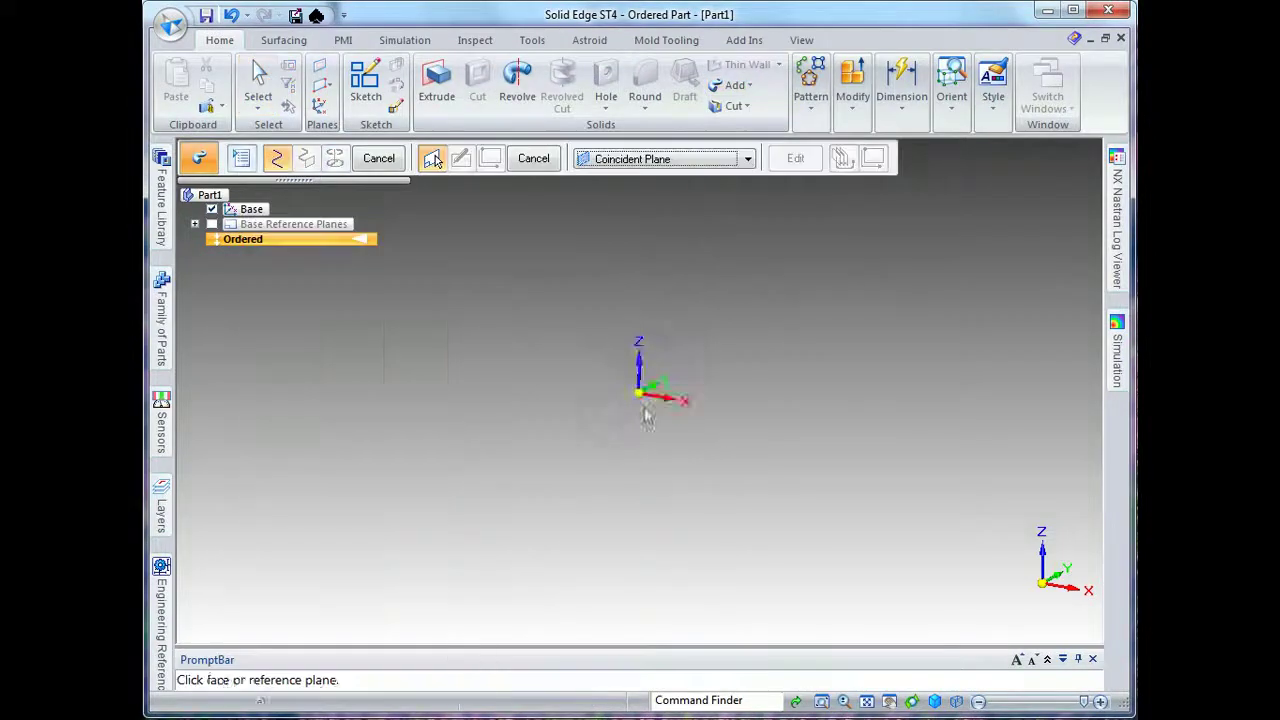
click(457, 223)
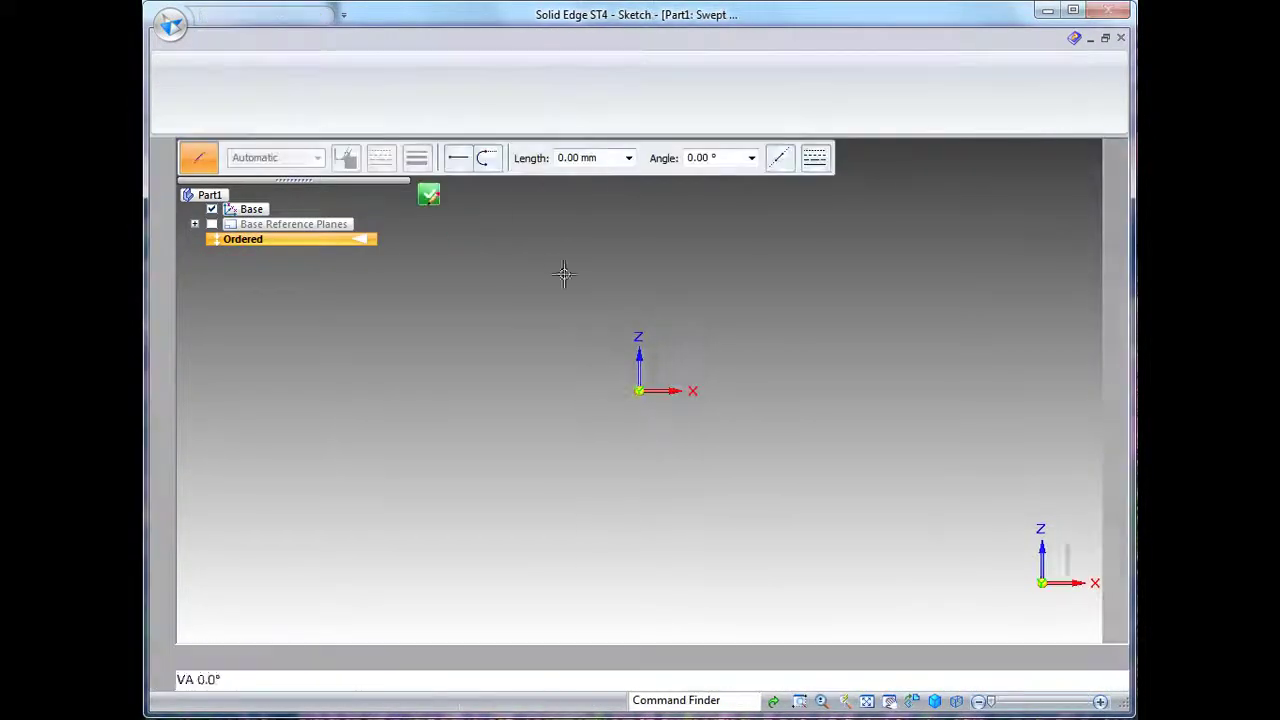
Draw a 2000 mm path line from the origin along the X axis and accept the path.
click(650, 390)
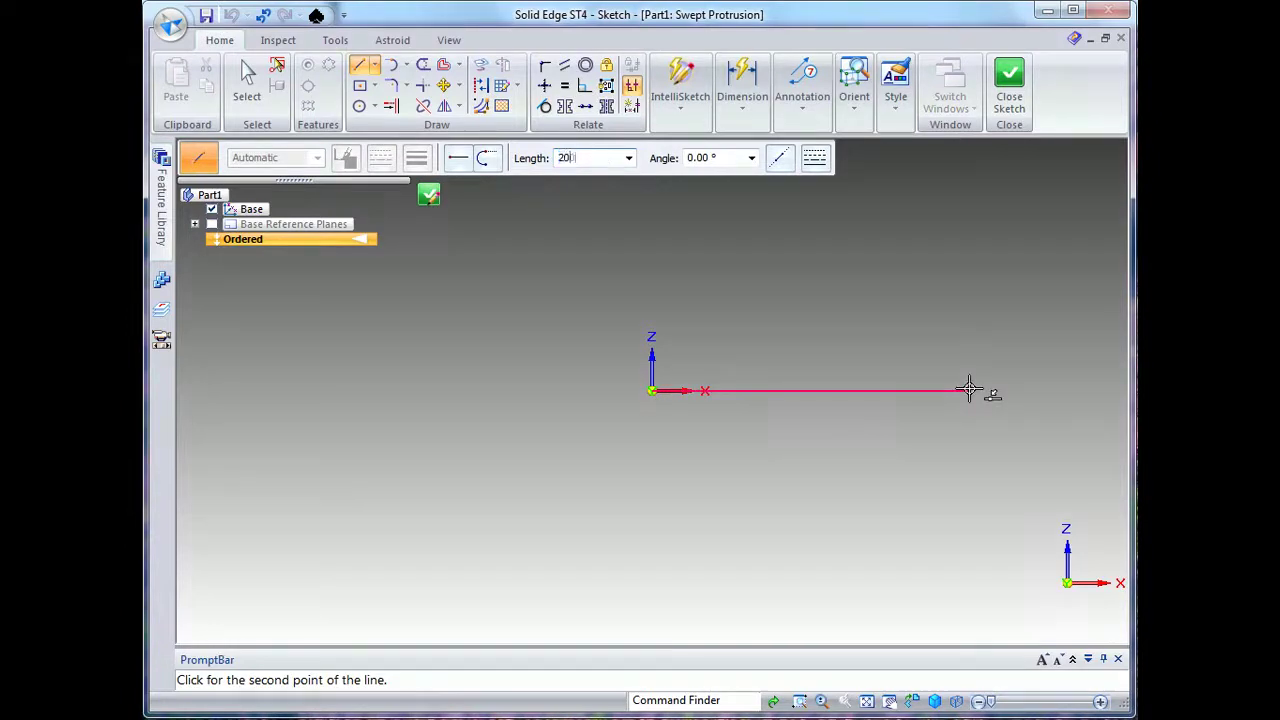
text(2000)
key(Tab)
click(969, 389)
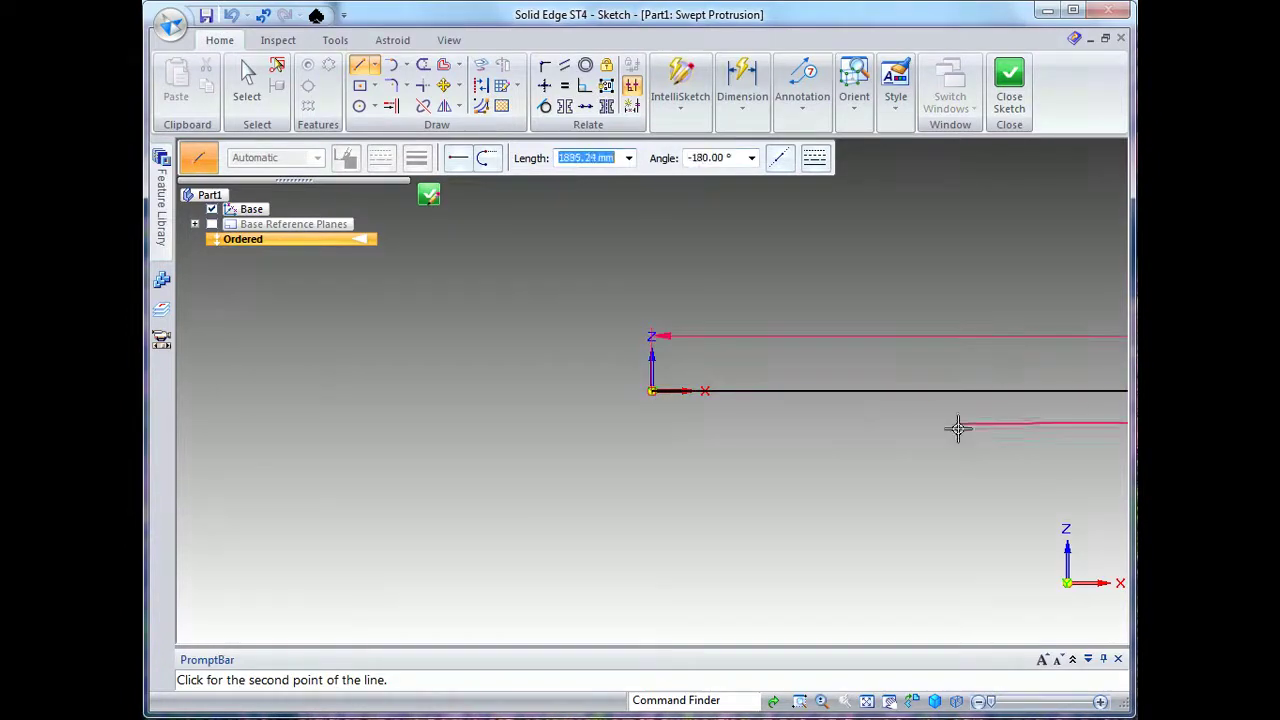
key(Escape)
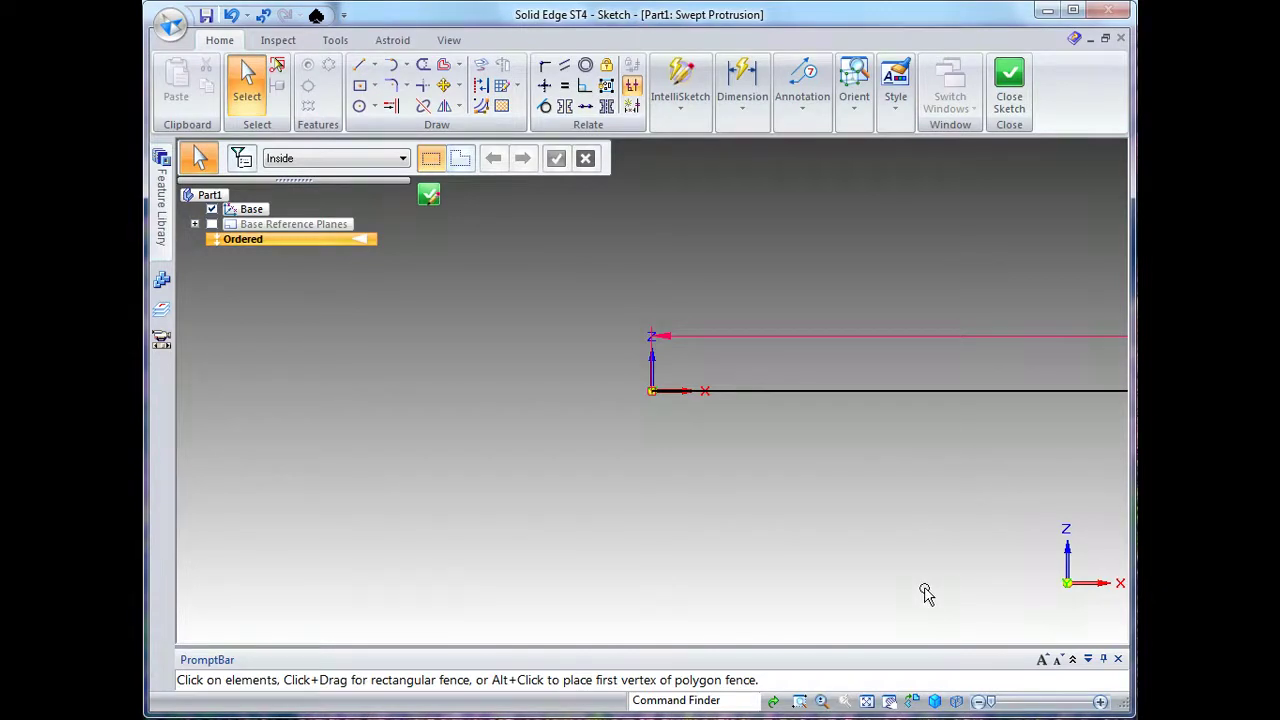
click(866, 701)
click(428, 195)
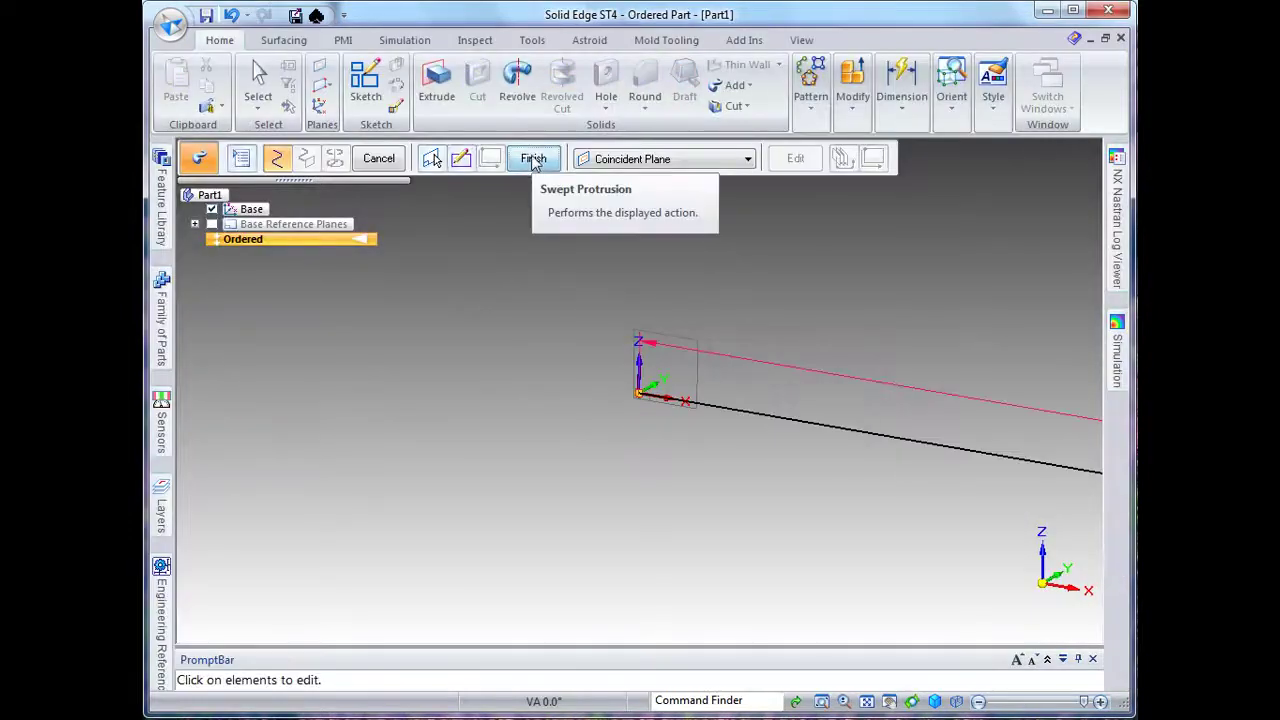
click(533, 158)
Place the cross-section sketch plane normal to the path at its start.
click(397, 162)
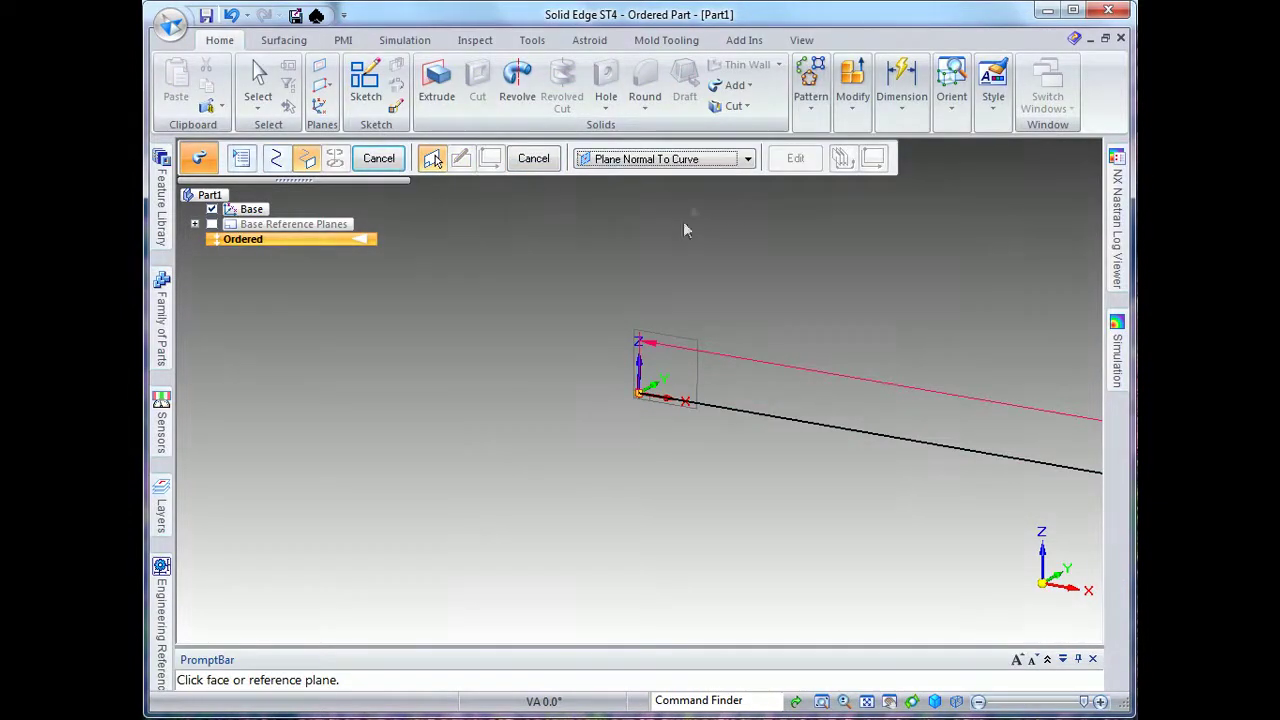
click(731, 414)
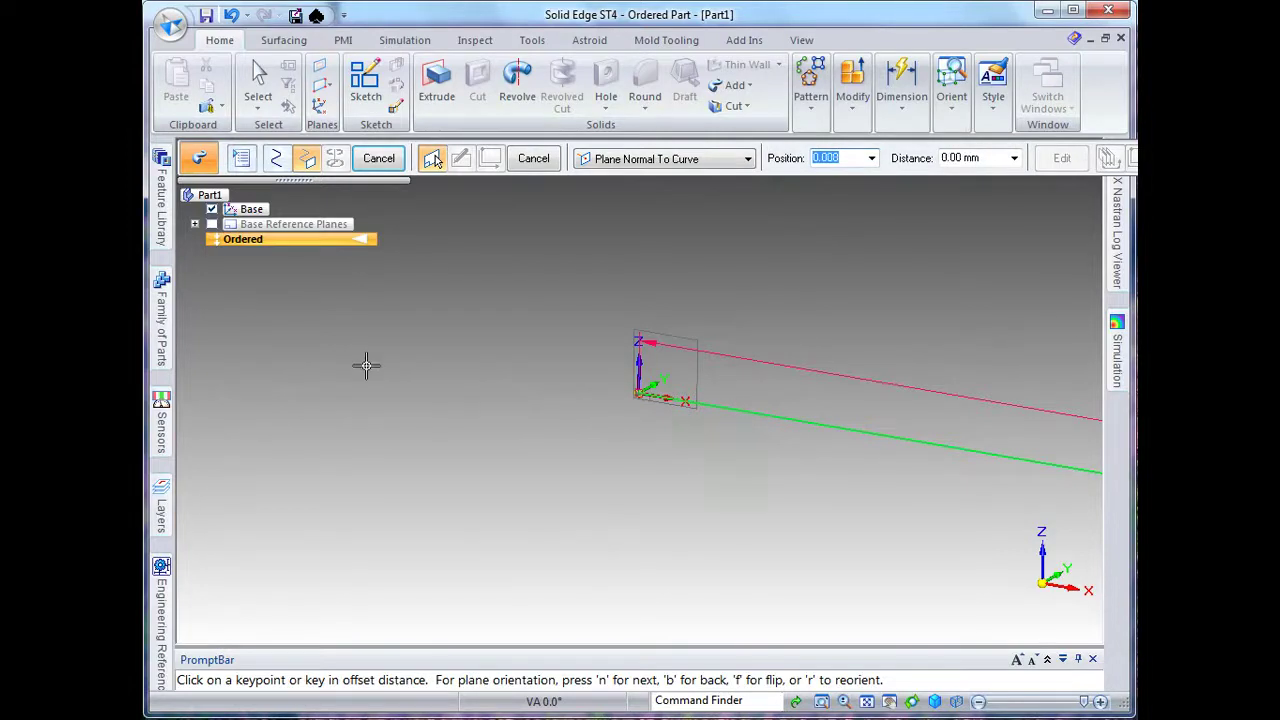
key(Return)
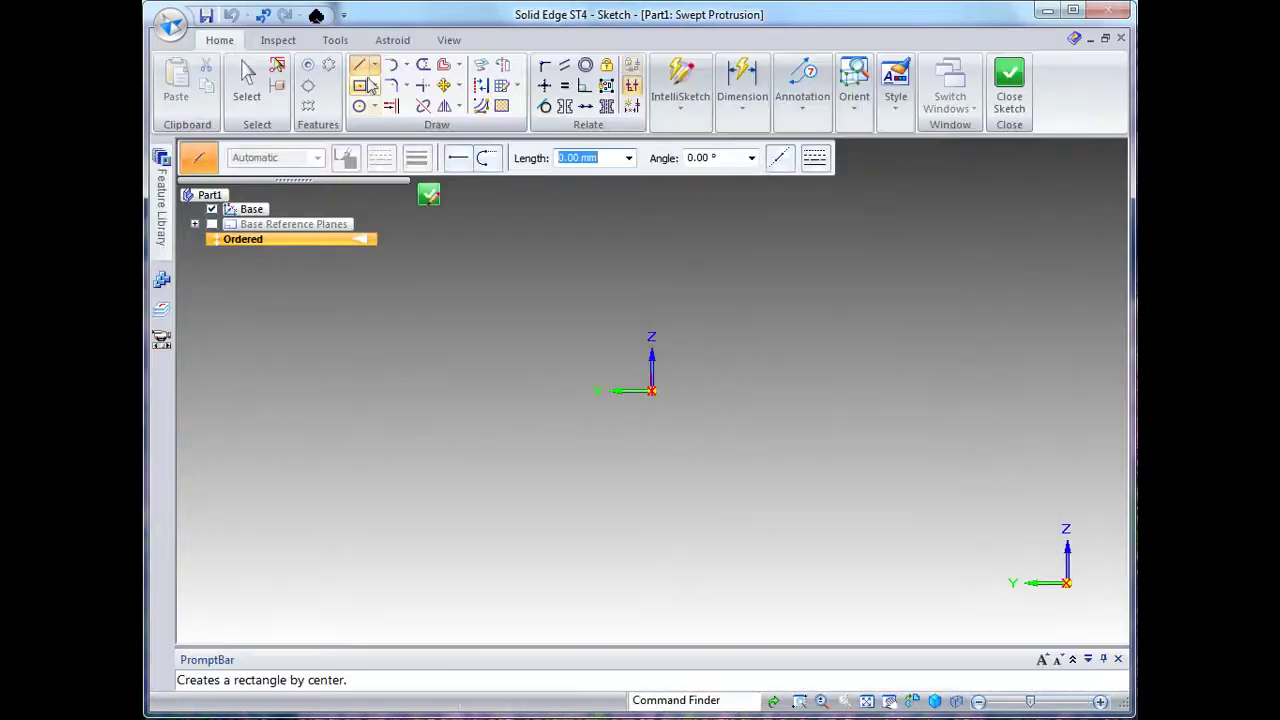
Draw a center-based rectangle as the first cross-section.
click(362, 86)
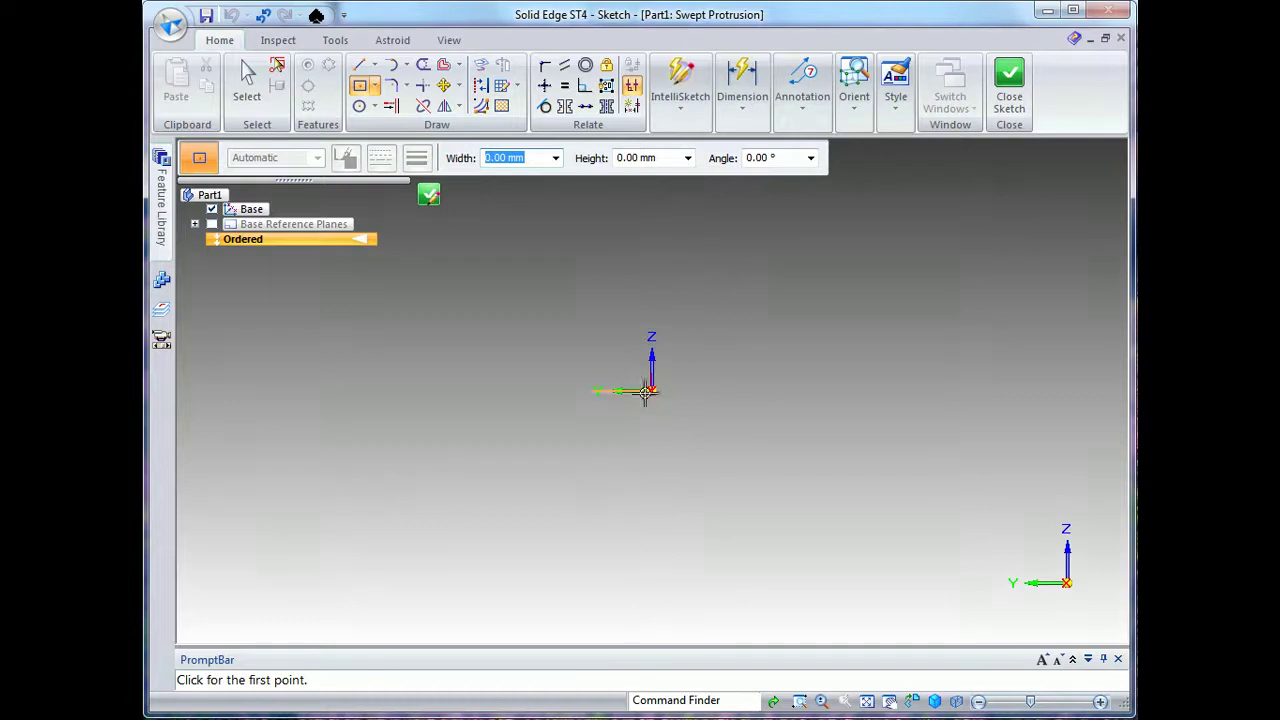
click(652, 220)
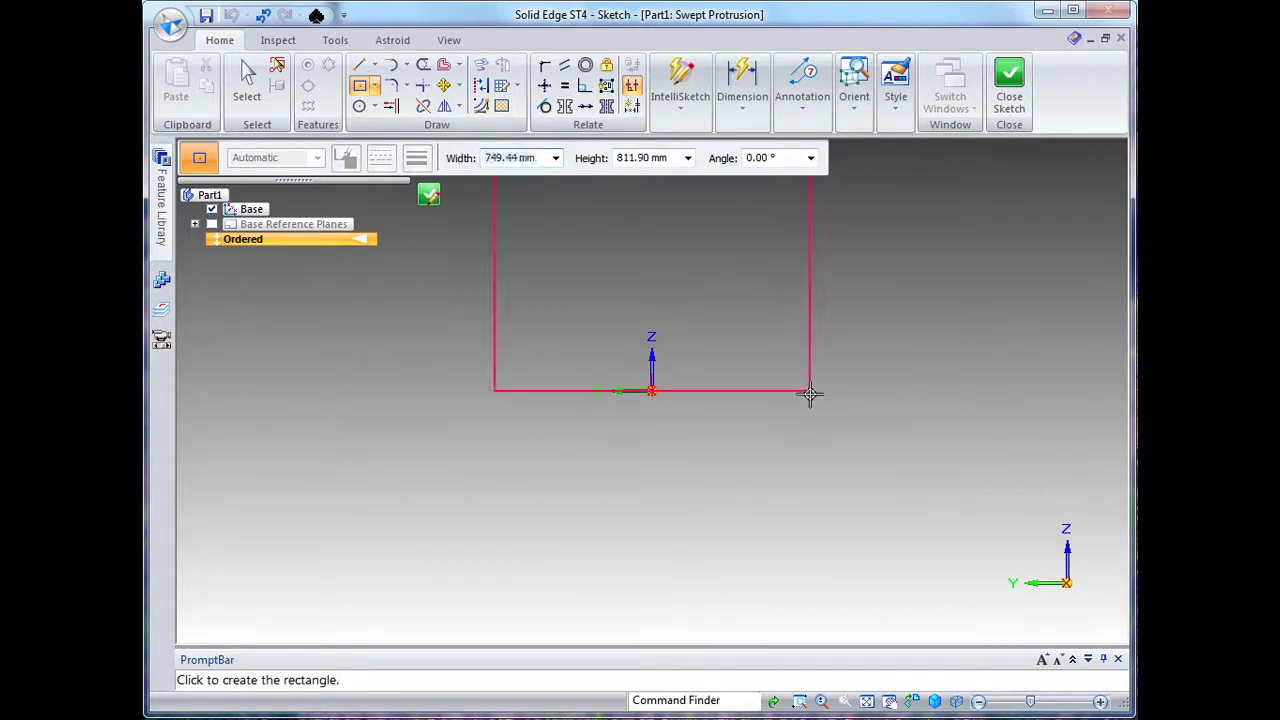
click(810, 393)
key(Escape)
scroll(714, 523, down, 3)
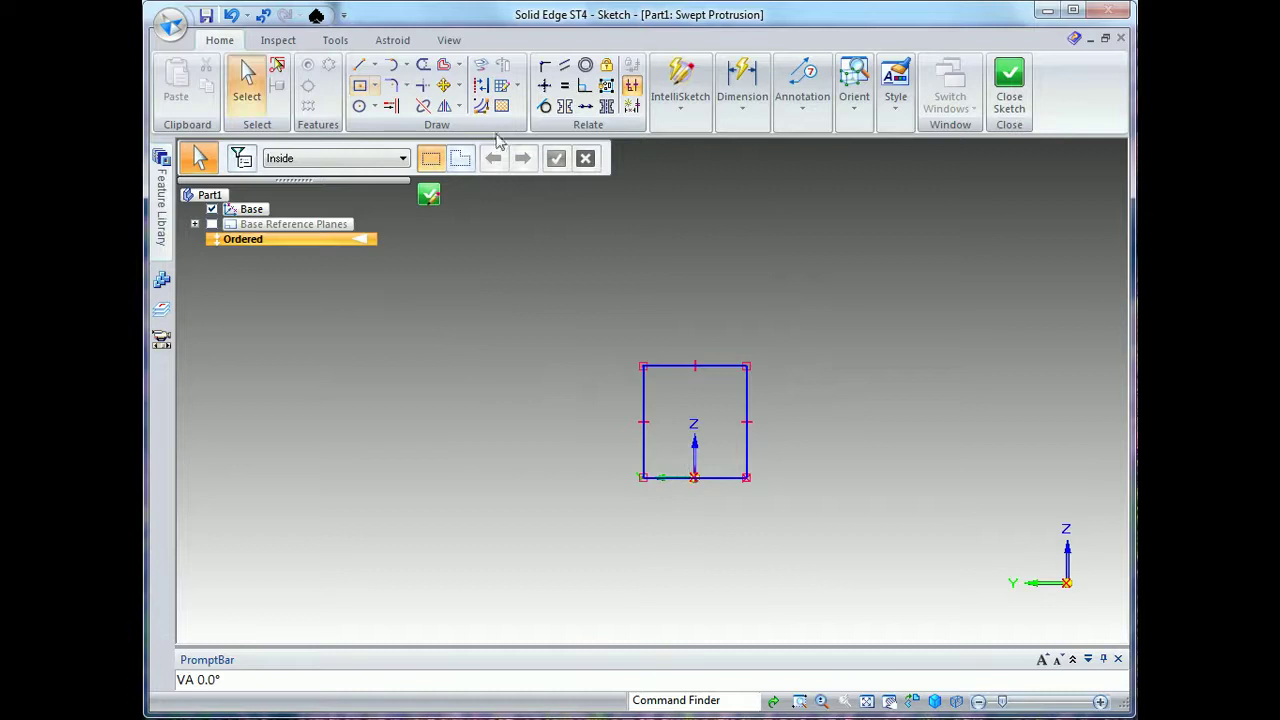
click(544, 65)
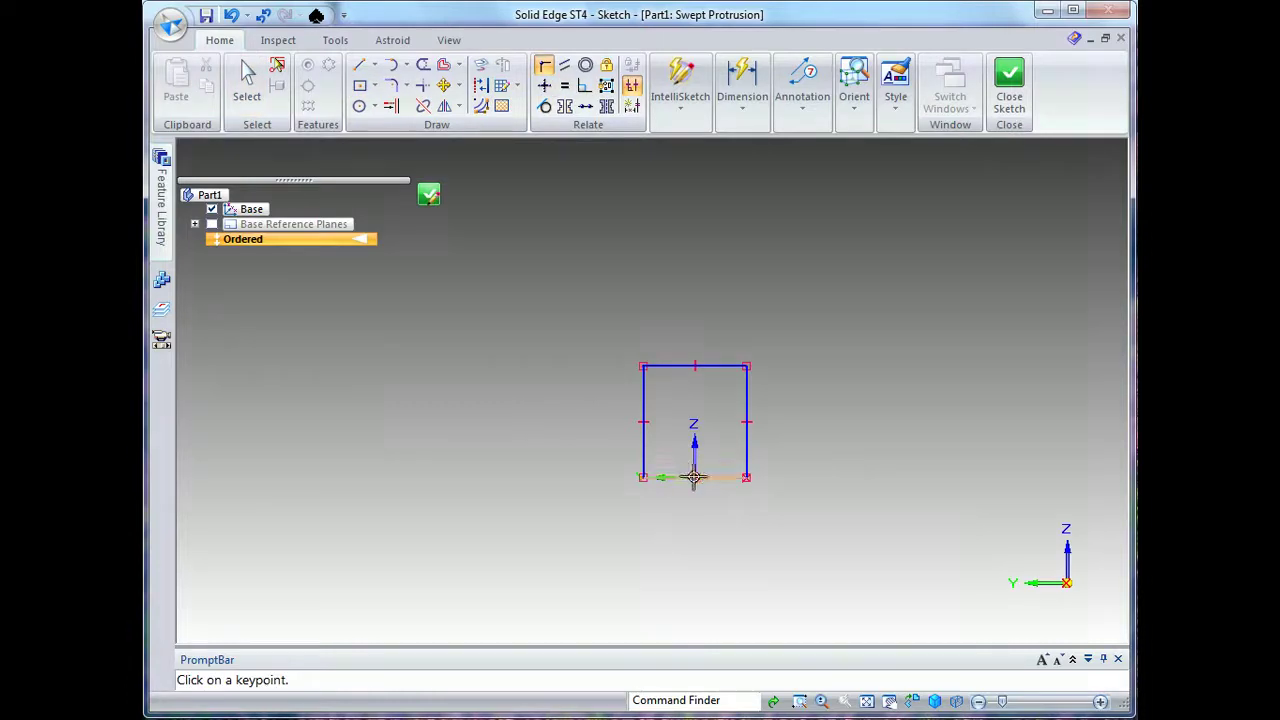
Connect the rectangle's bottom midpoint to the origin and dimension its width to 600.
click(694, 477)
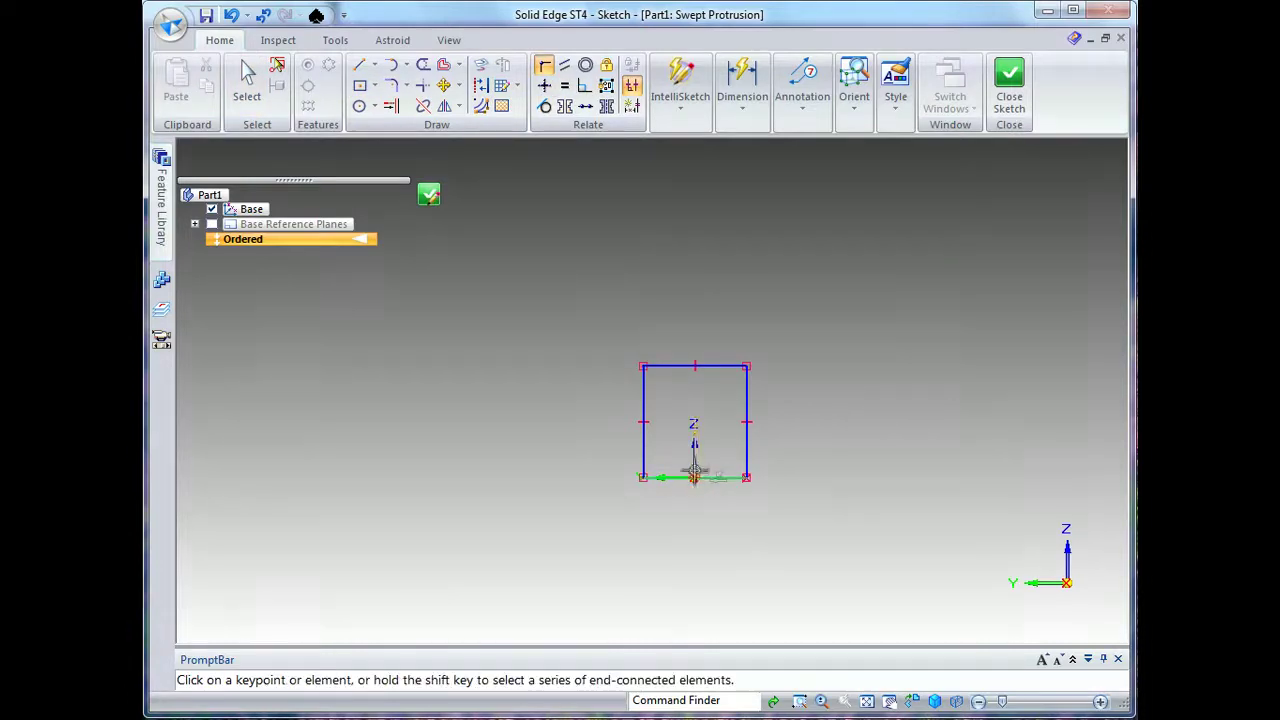
click(694, 477)
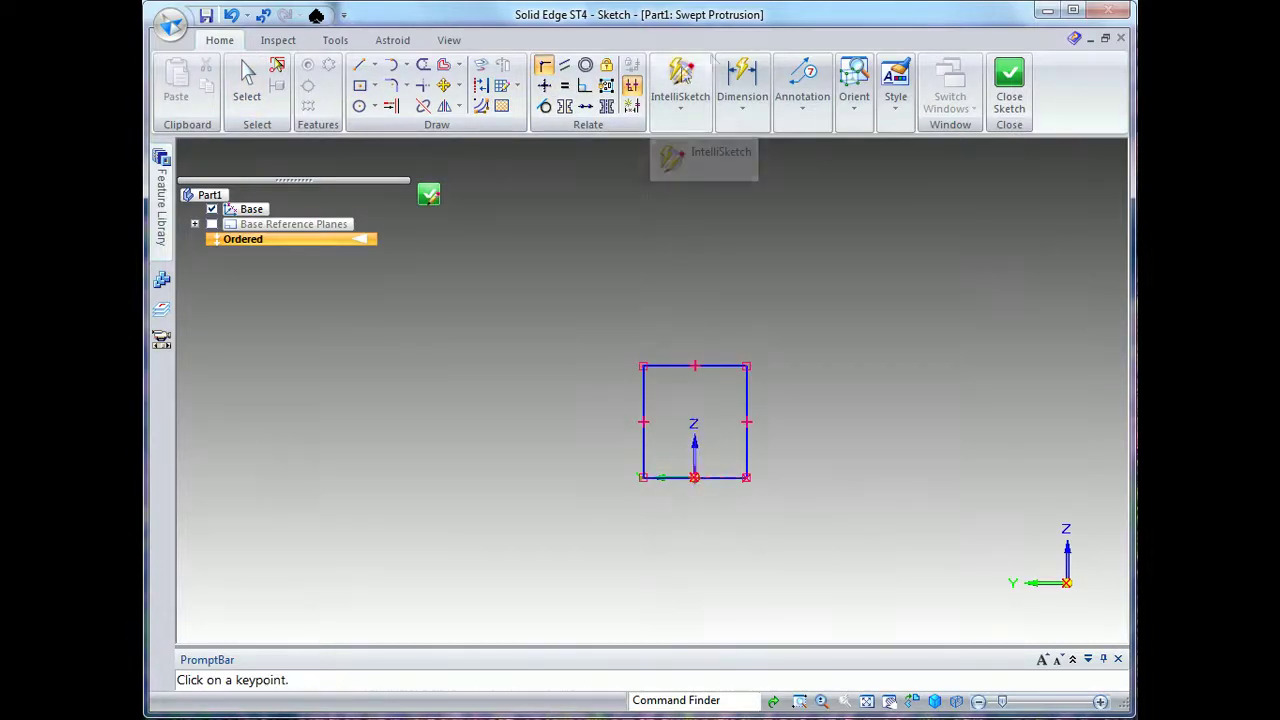
click(742, 85)
click(750, 165)
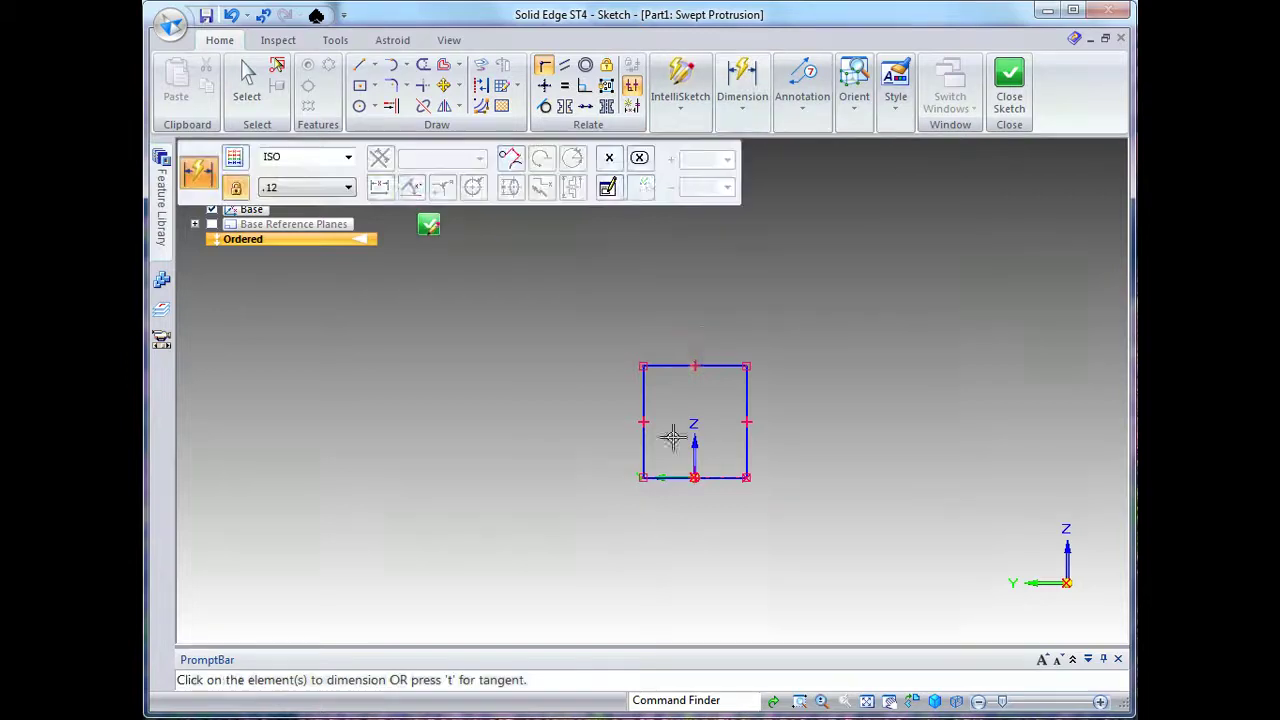
click(700, 366)
click(713, 289)
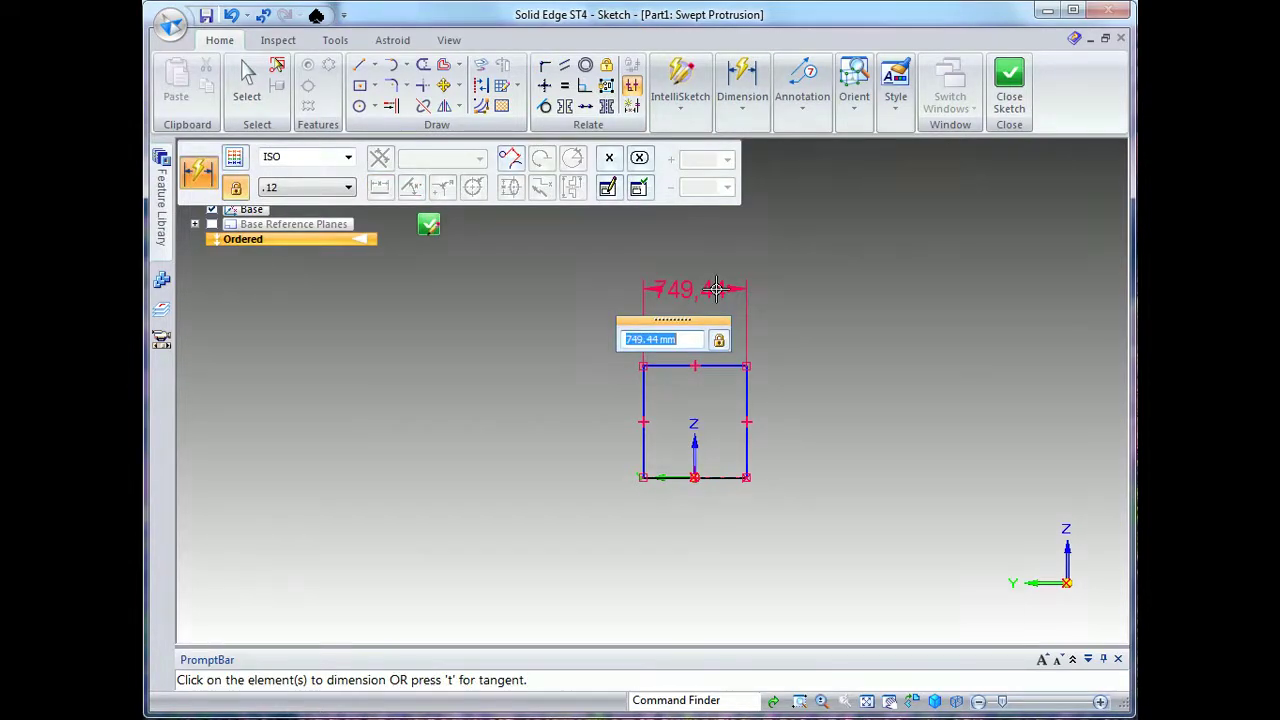
text(600)
key(Return)
Dimension the rectangle's height to 1000.
click(736, 394)
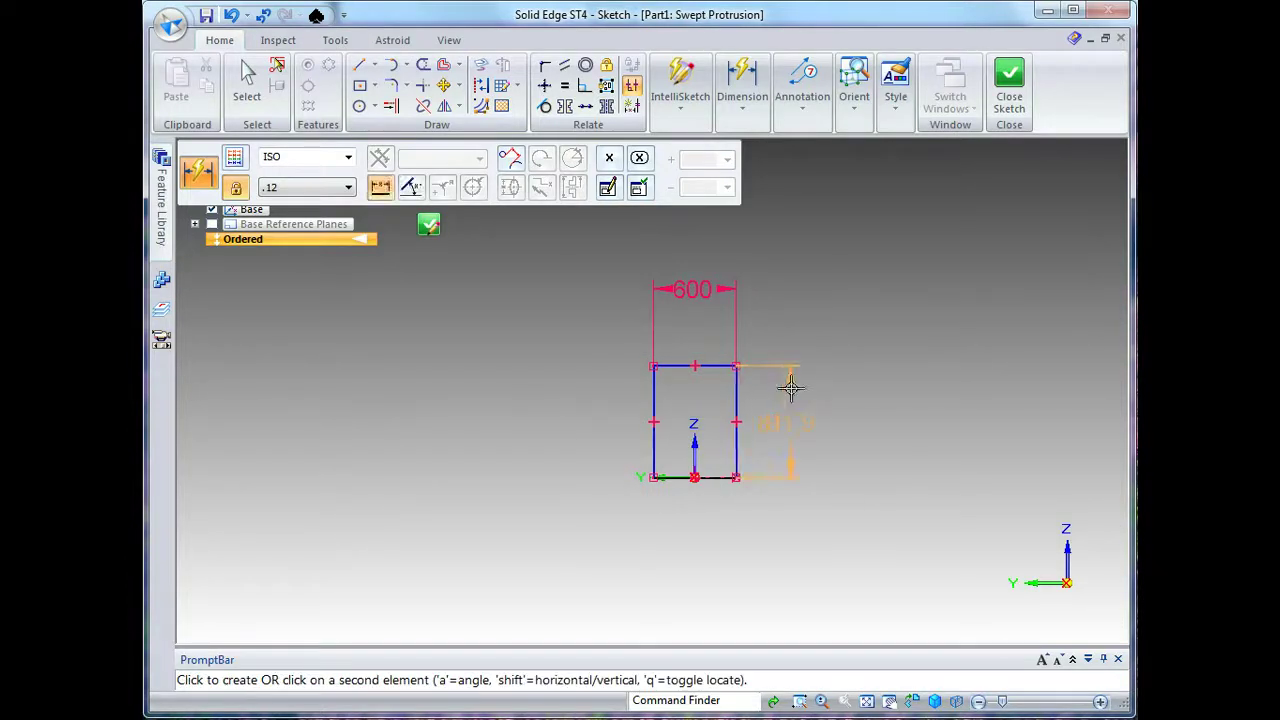
click(790, 390)
text(1000)
key(Return)
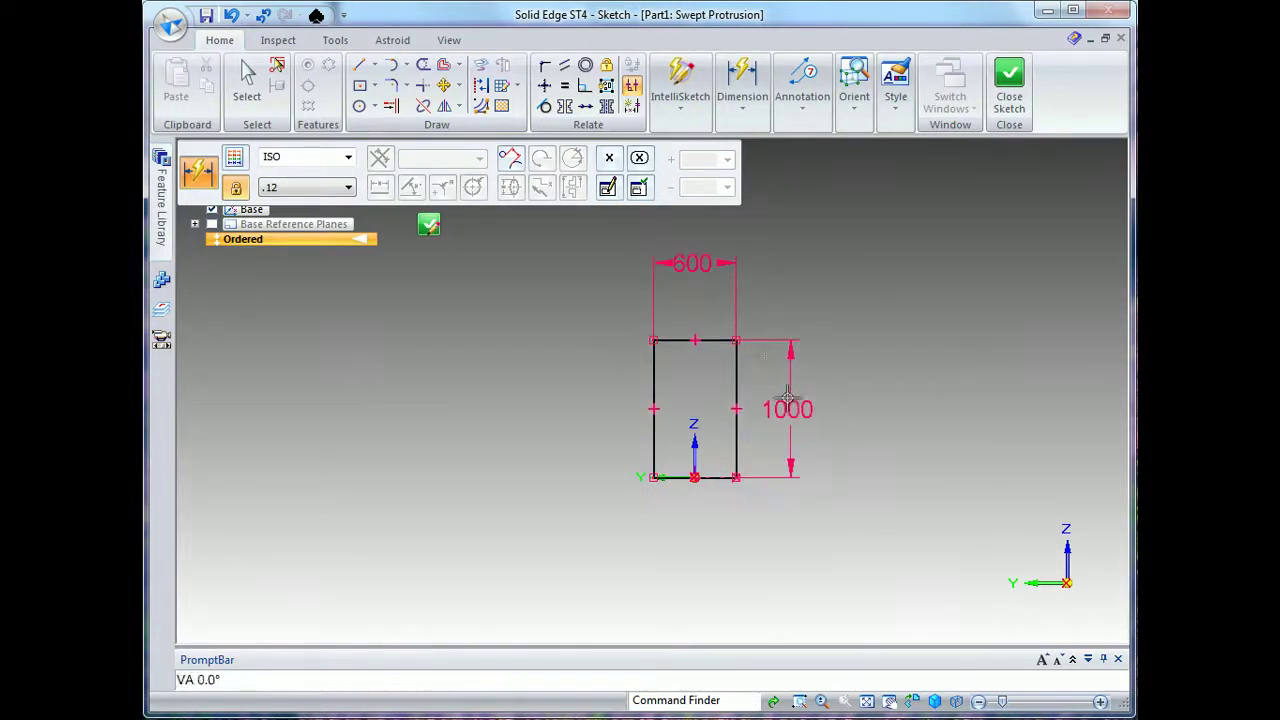
click(358, 64)
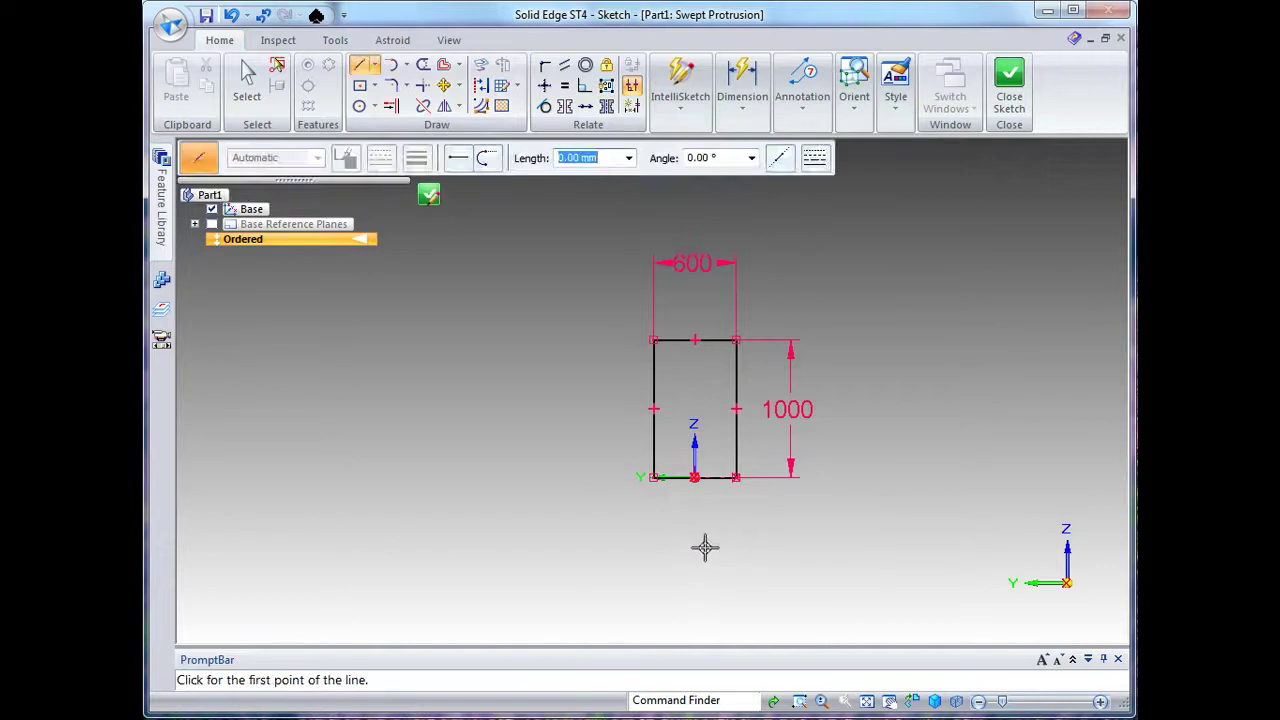
Draw a horizontal construction line across the rectangle and split both side edges at it.
click(656, 452)
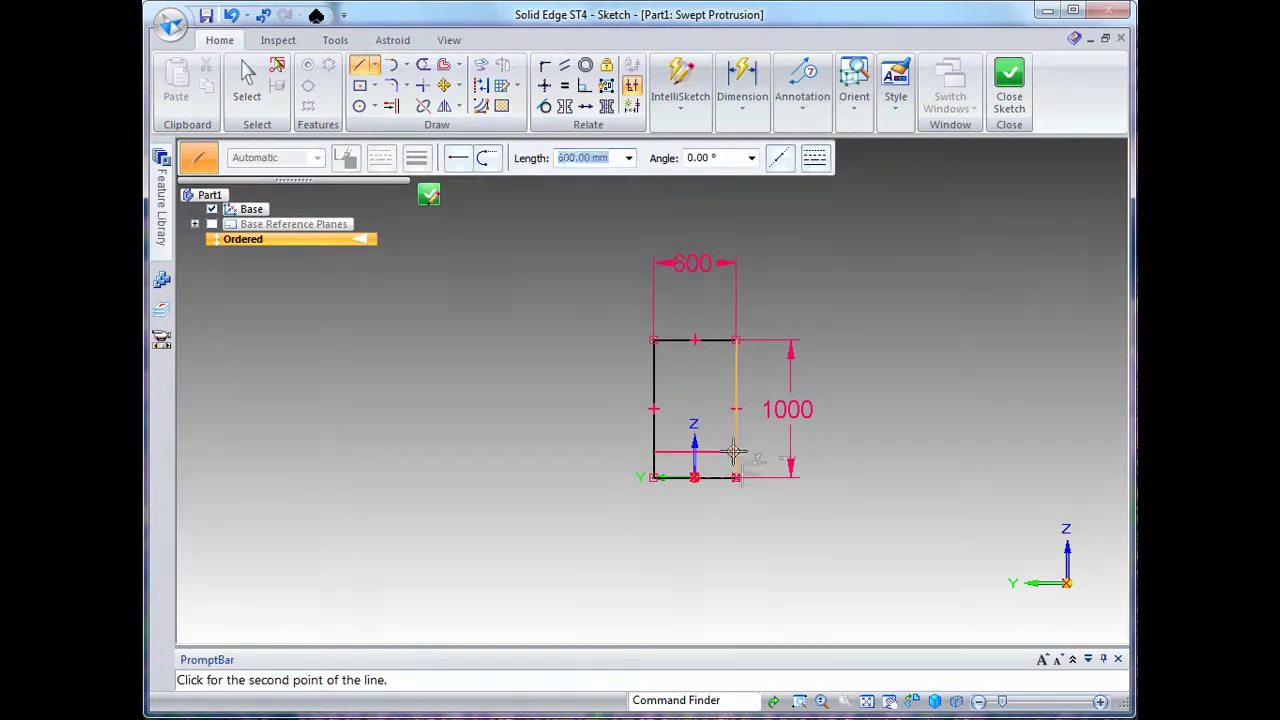
click(736, 452)
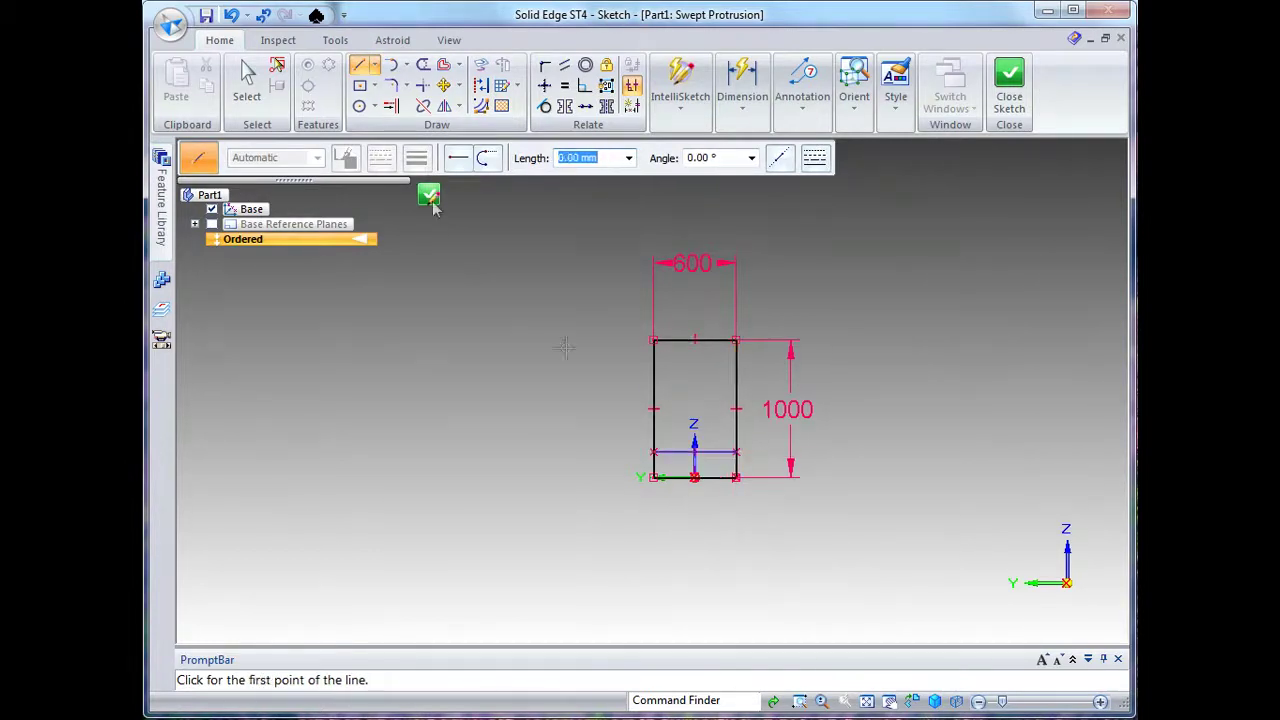
click(480, 85)
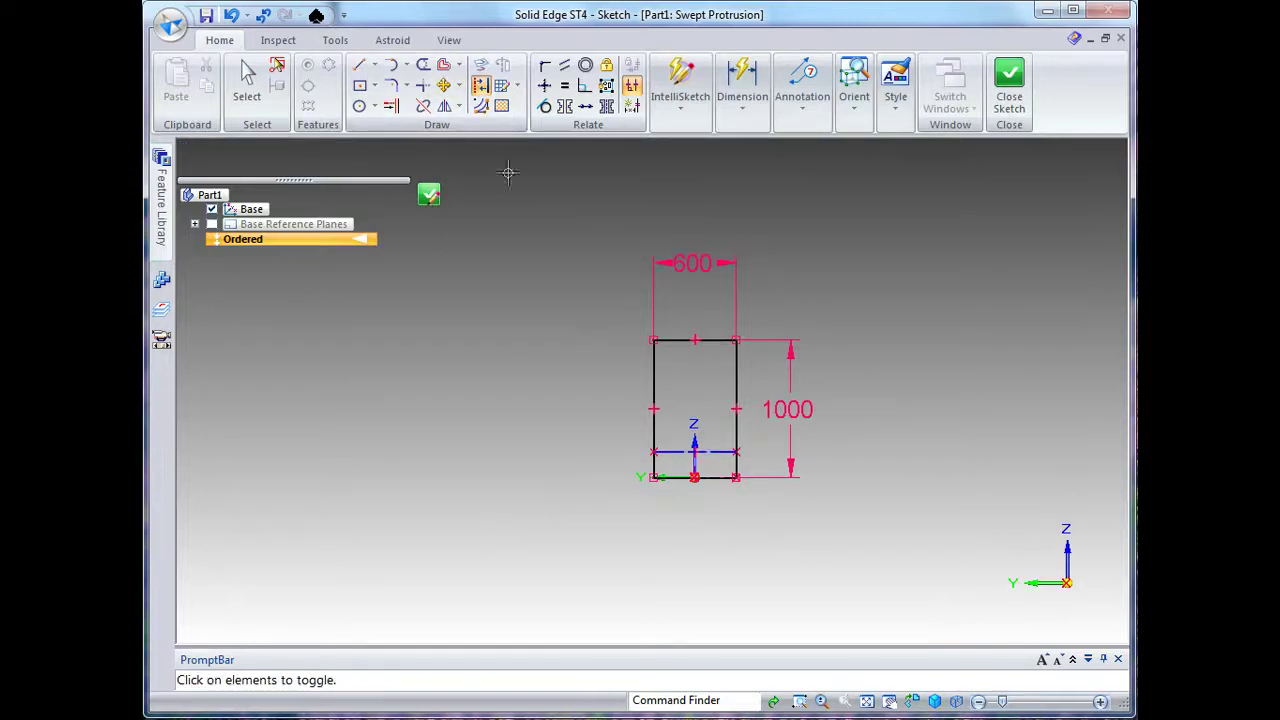
click(423, 106)
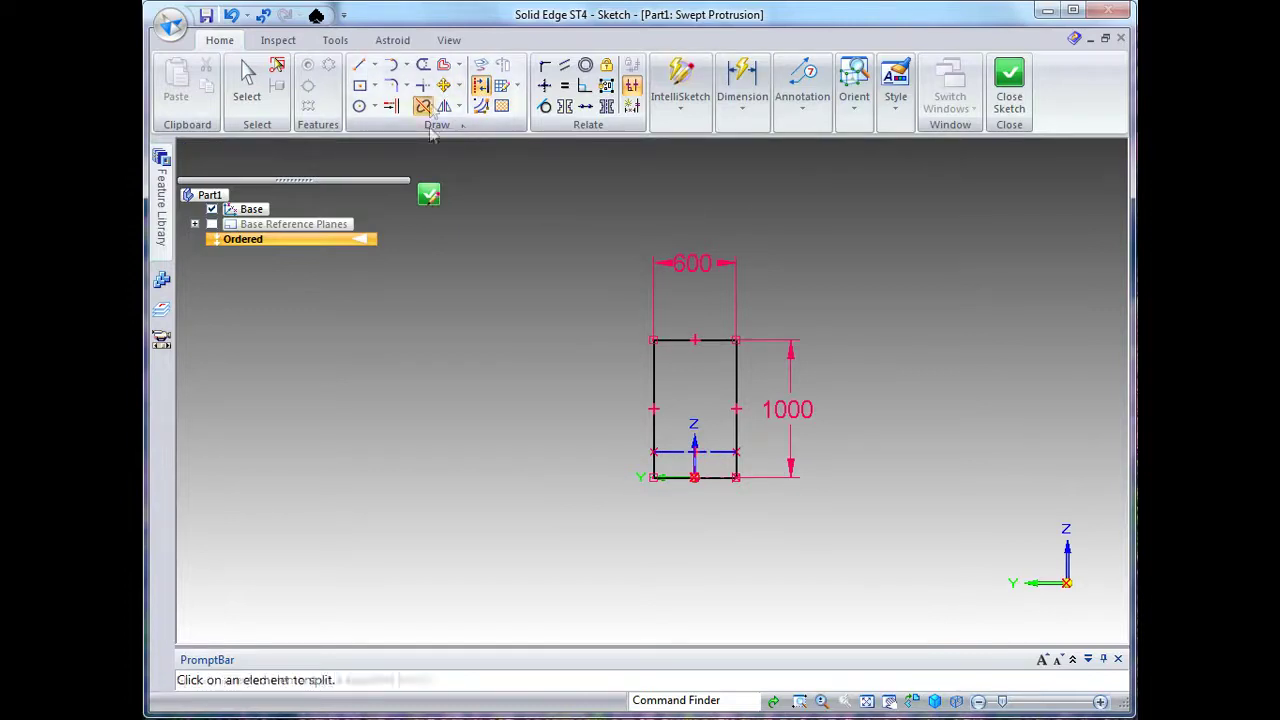
click(653, 456)
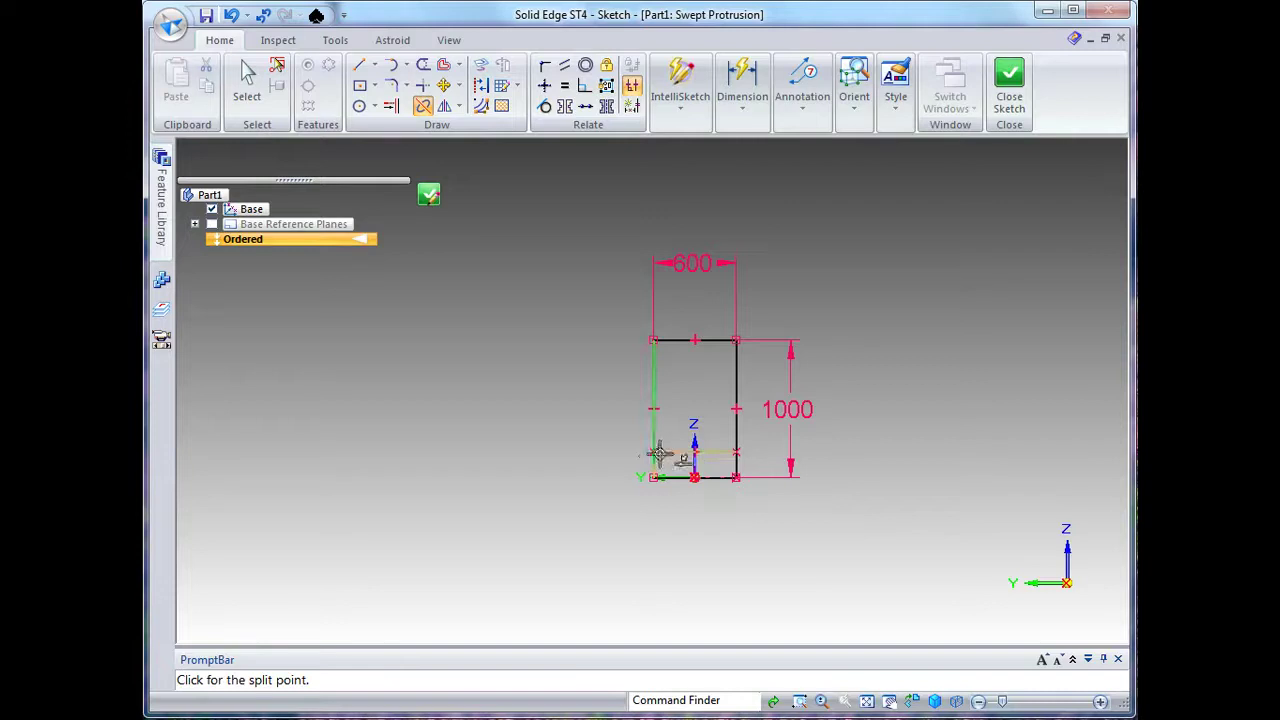
click(655, 452)
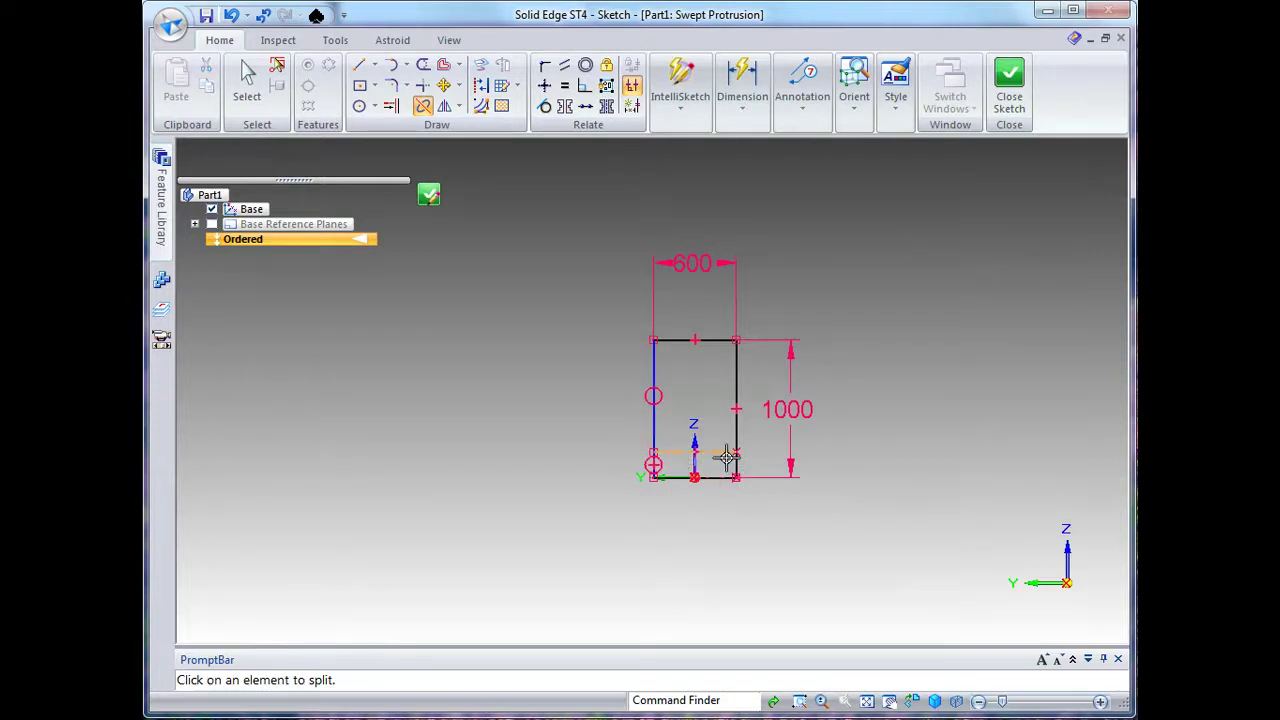
click(736, 462)
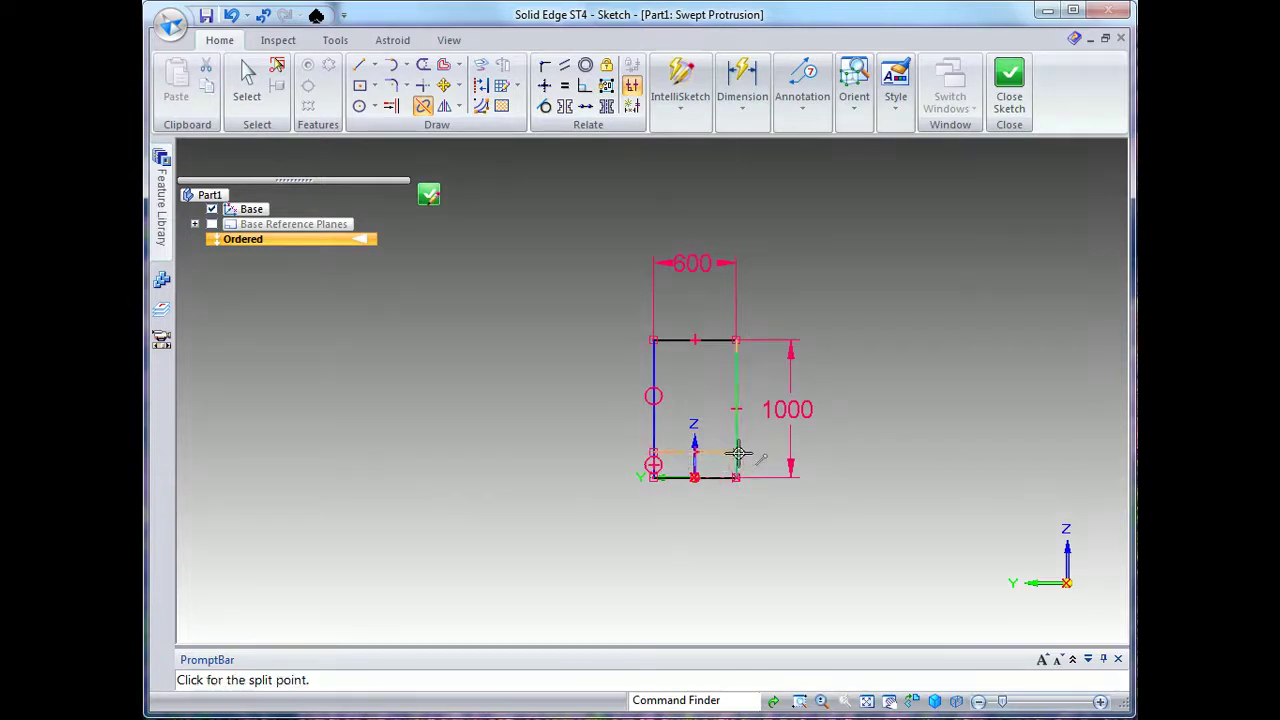
click(737, 453)
Dimension the lower side segment to 100 and close the cross-section sketch.
click(742, 100)
click(746, 170)
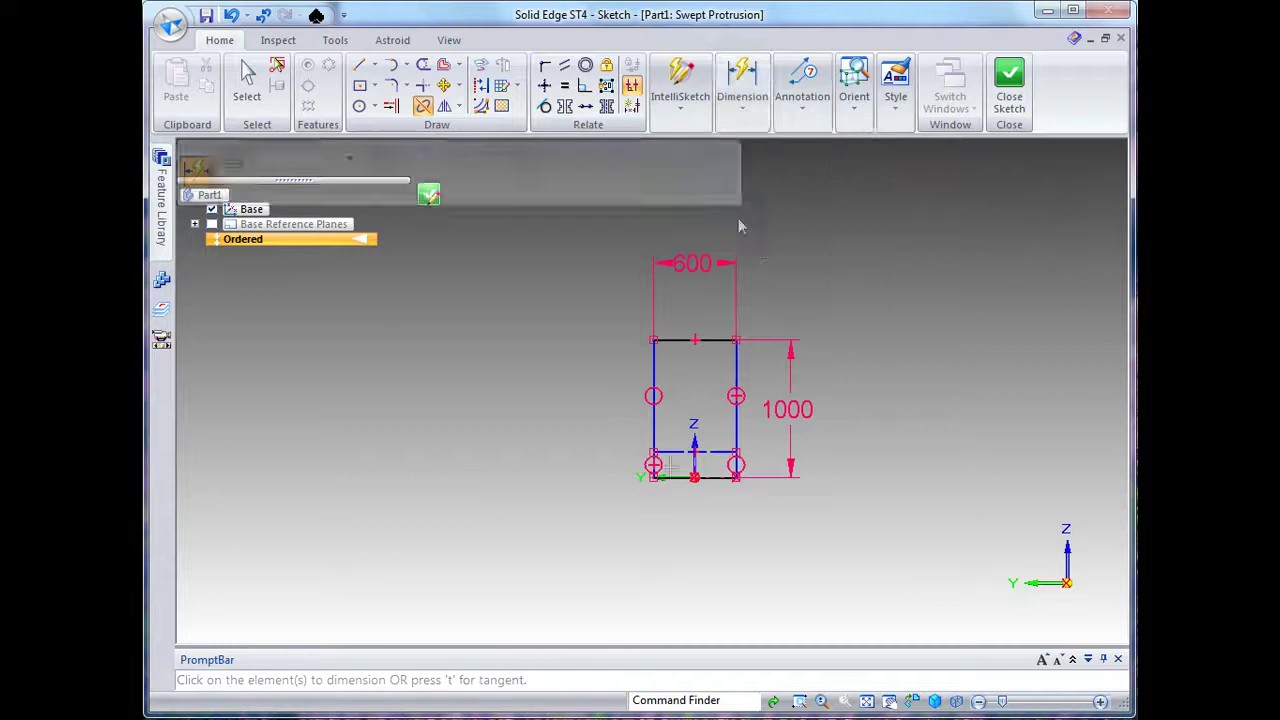
click(654, 458)
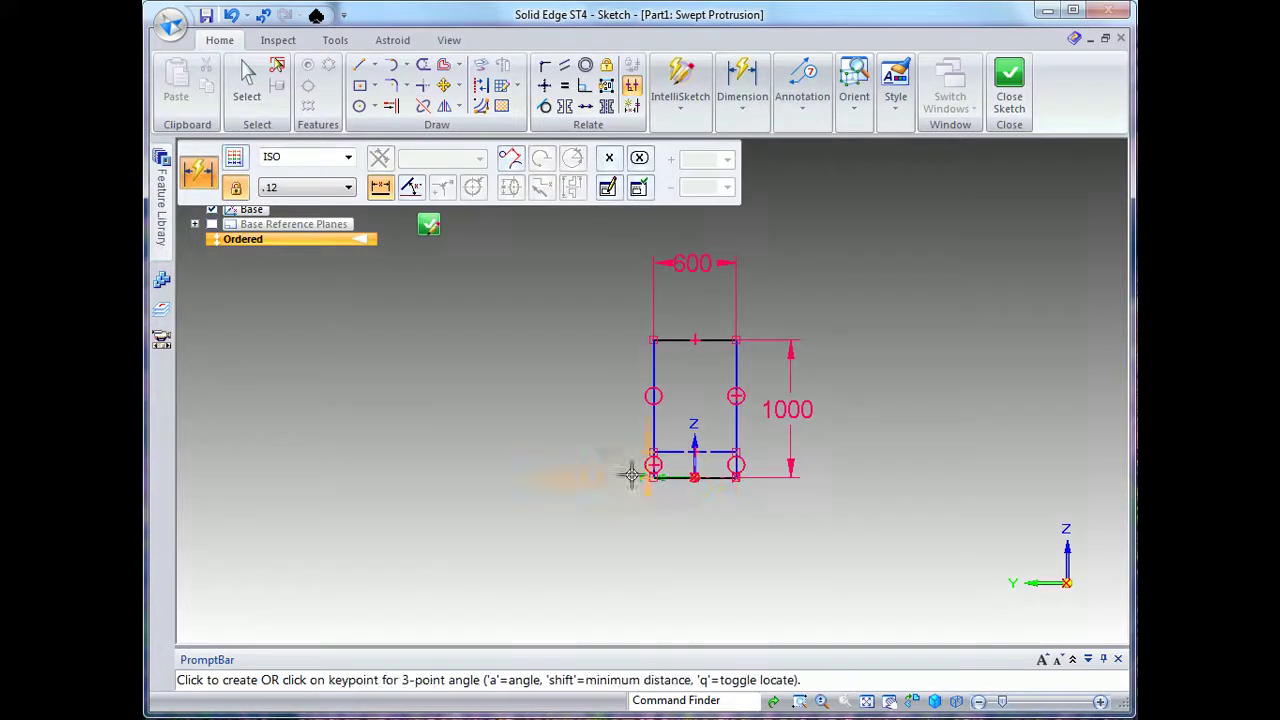
click(601, 418)
text(100)
key(Return)
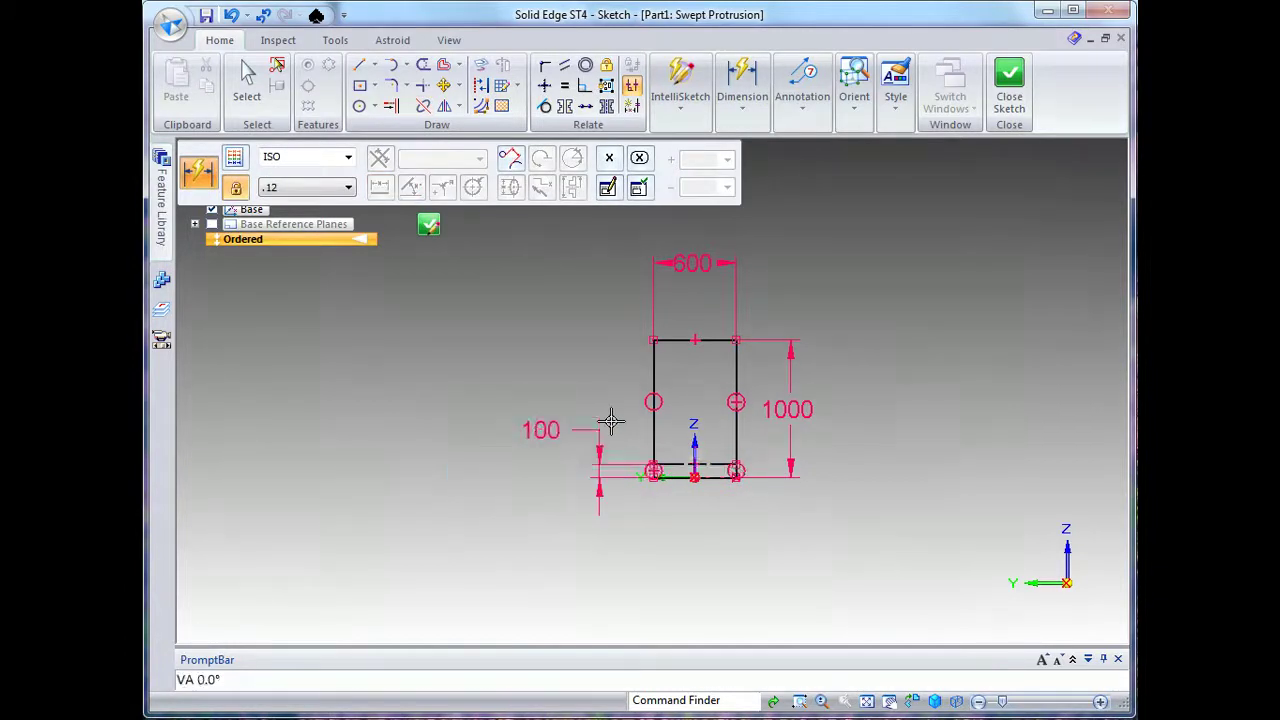
click(1009, 85)
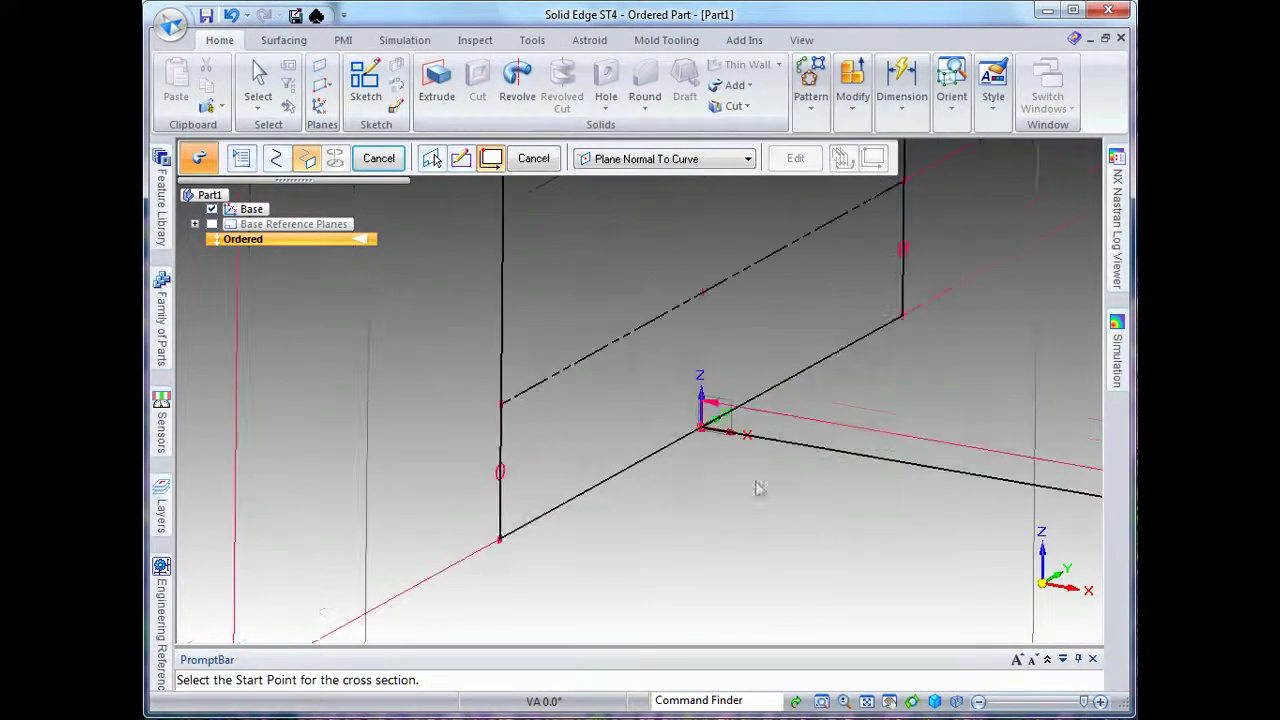
Accept the path start vertex and place a new sketch plane normal to the 2000 mm path.
click(499, 405)
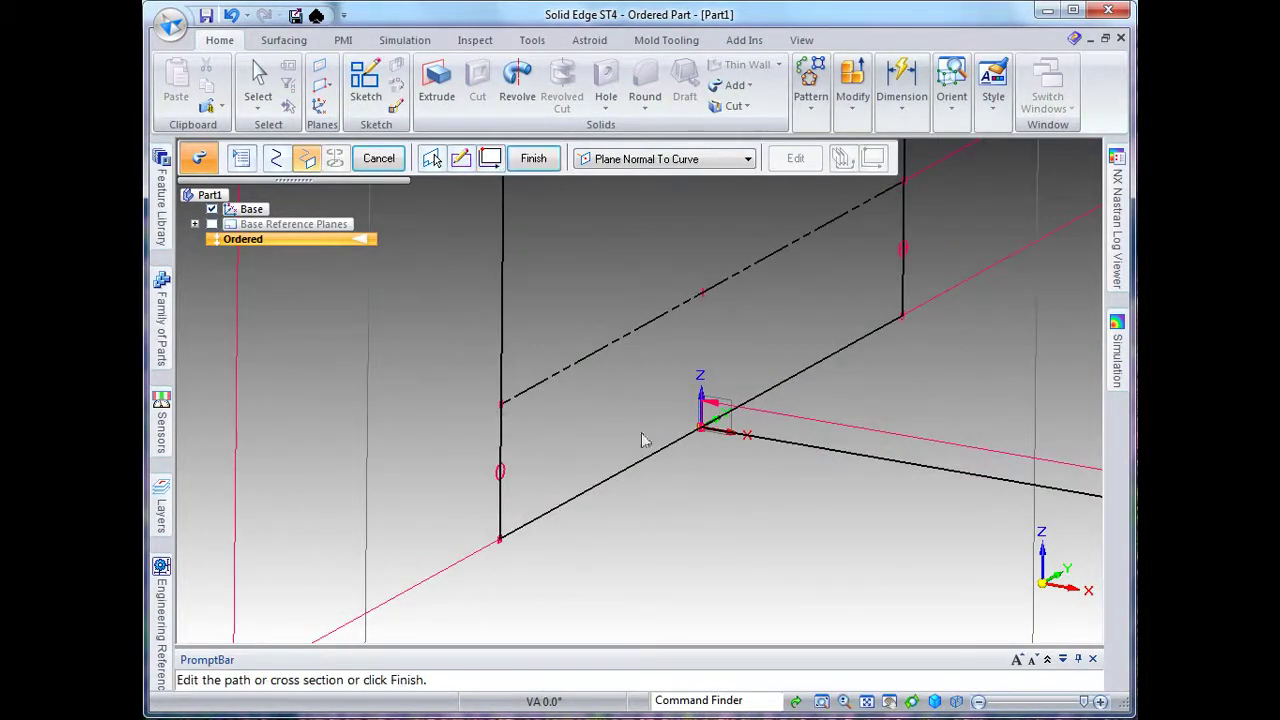
click(530, 158)
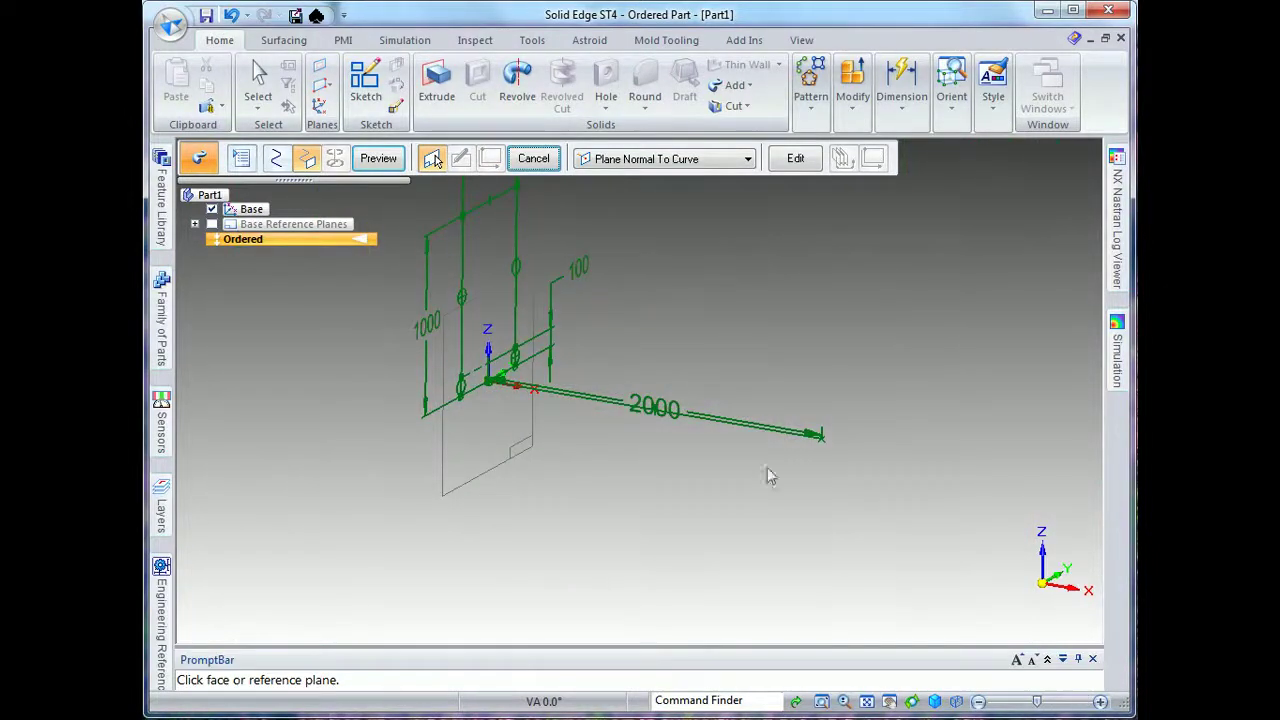
click(771, 430)
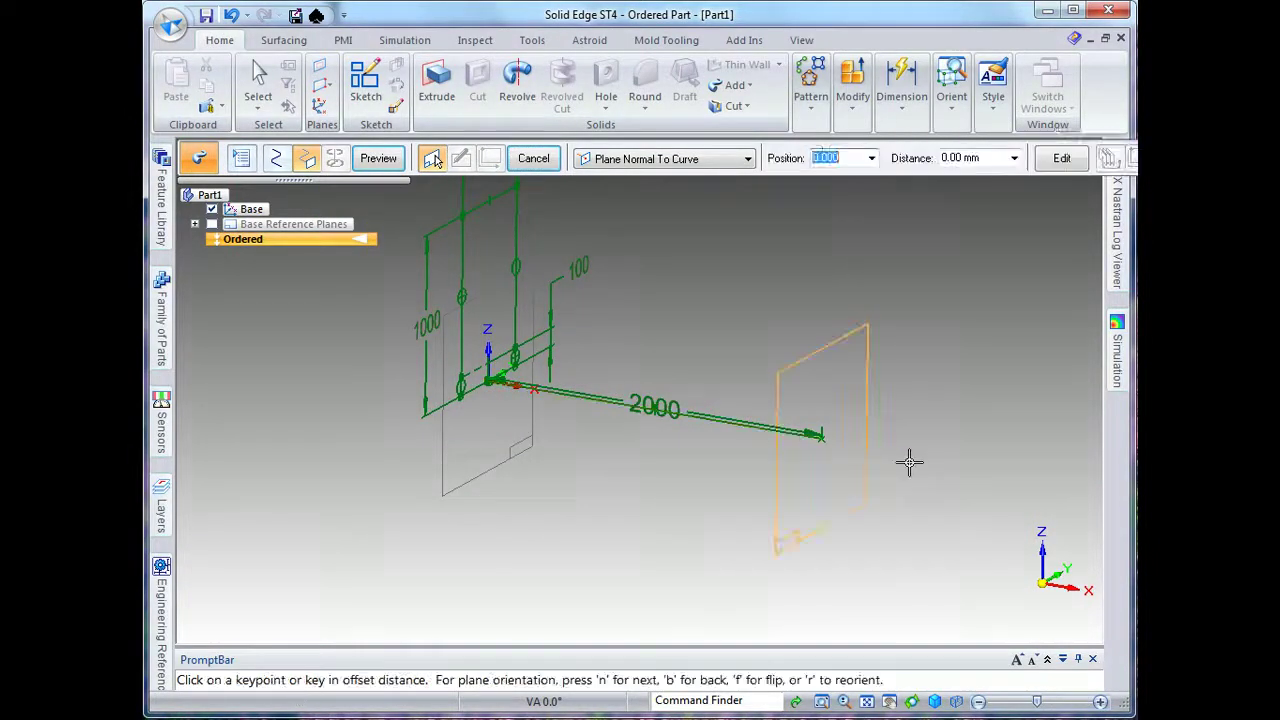
click(909, 461)
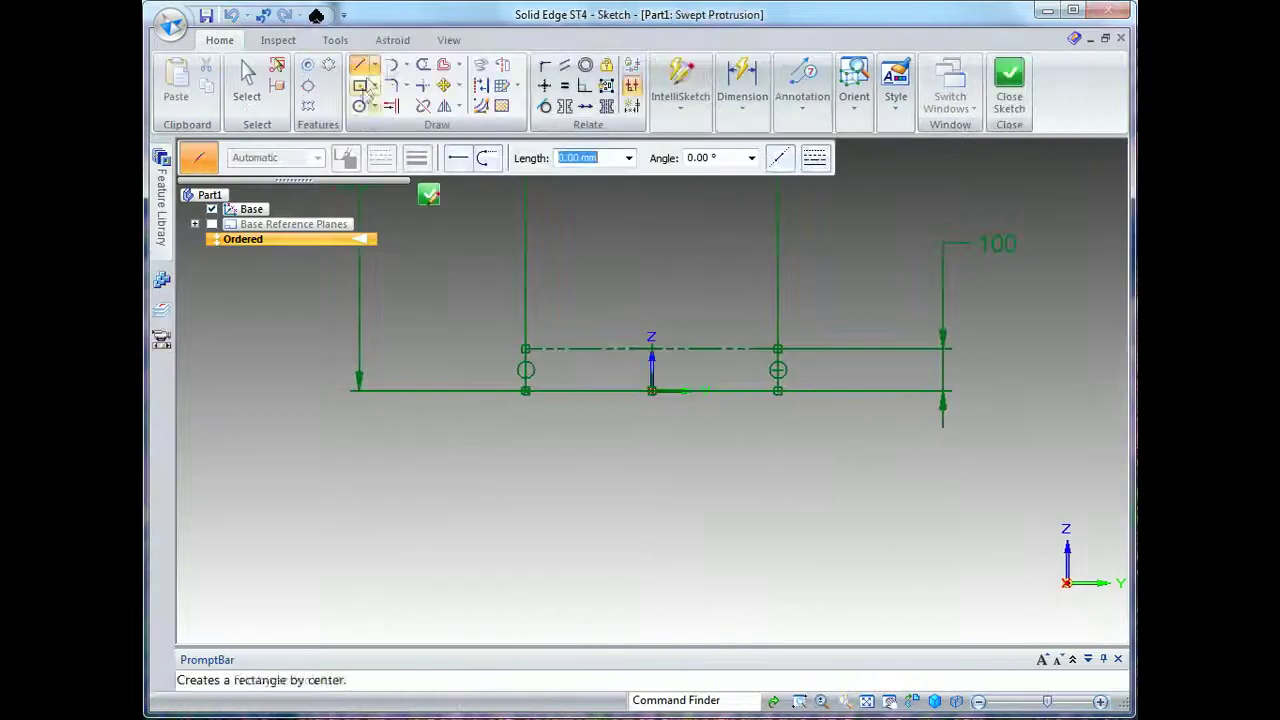
Include the base sketch's bottom and top lines in the new cross-section sketch.
click(481, 66)
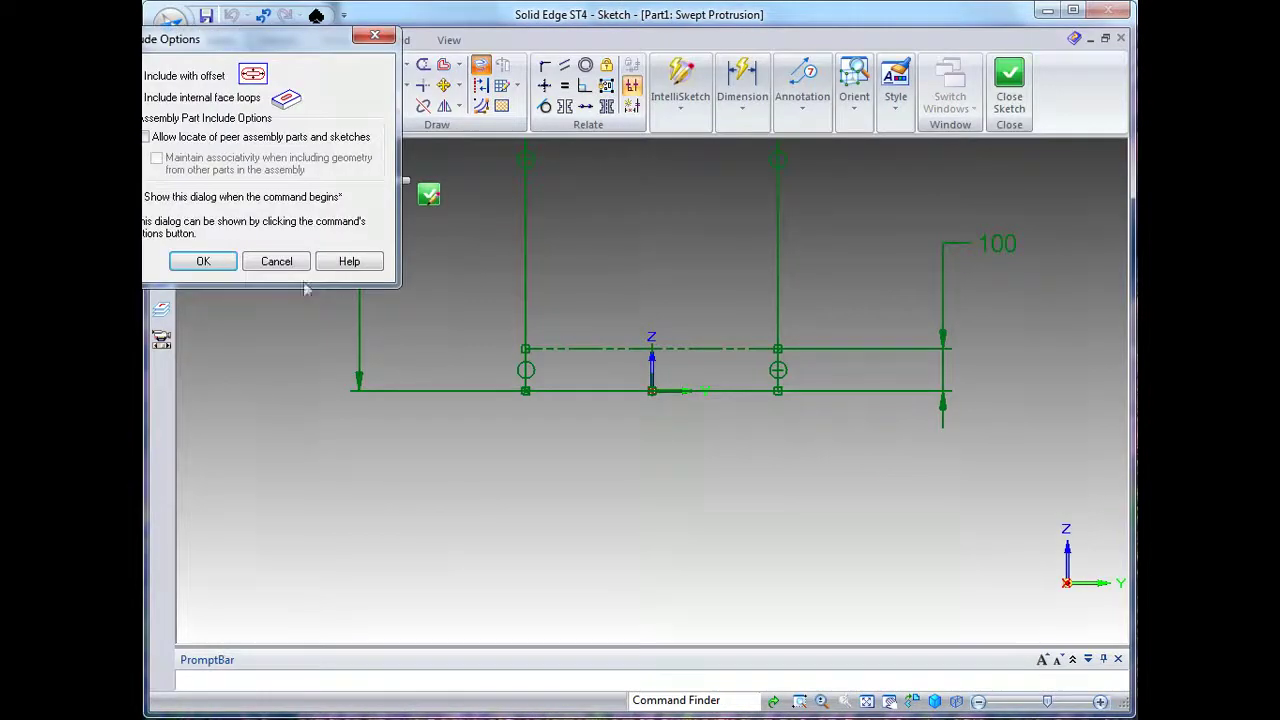
click(203, 261)
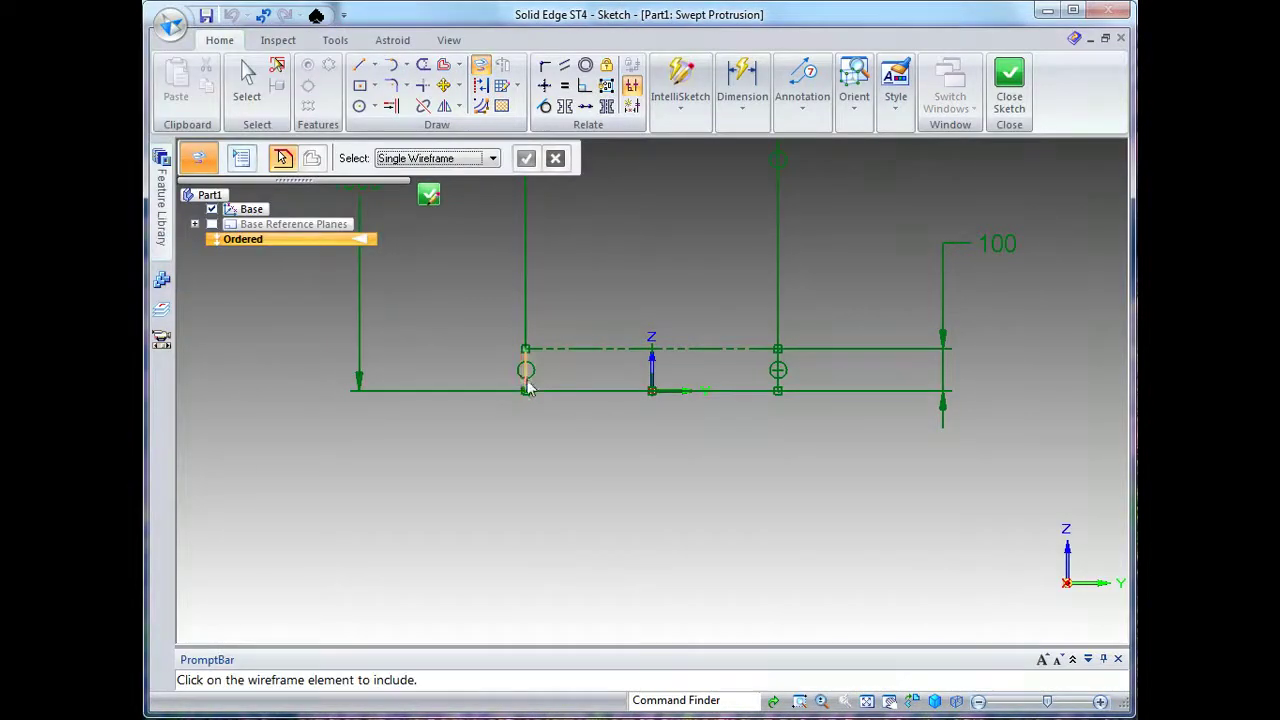
click(566, 391)
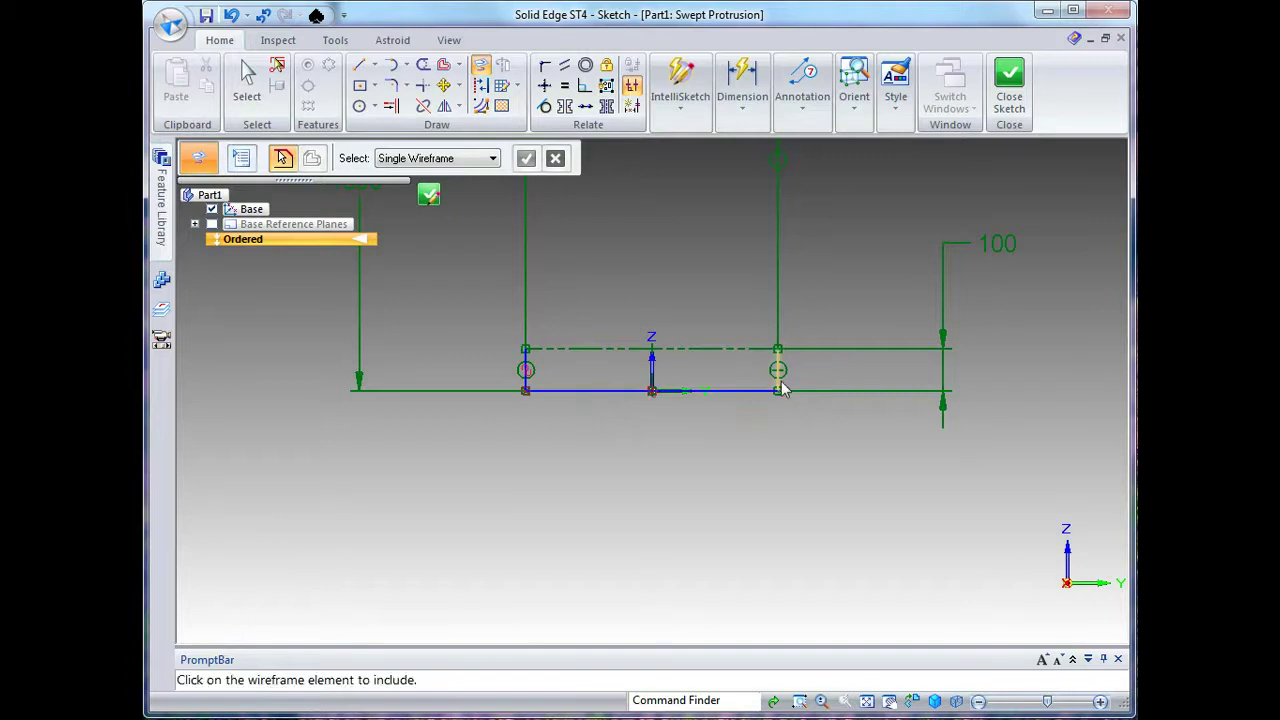
scroll(808, 557, down, 3)
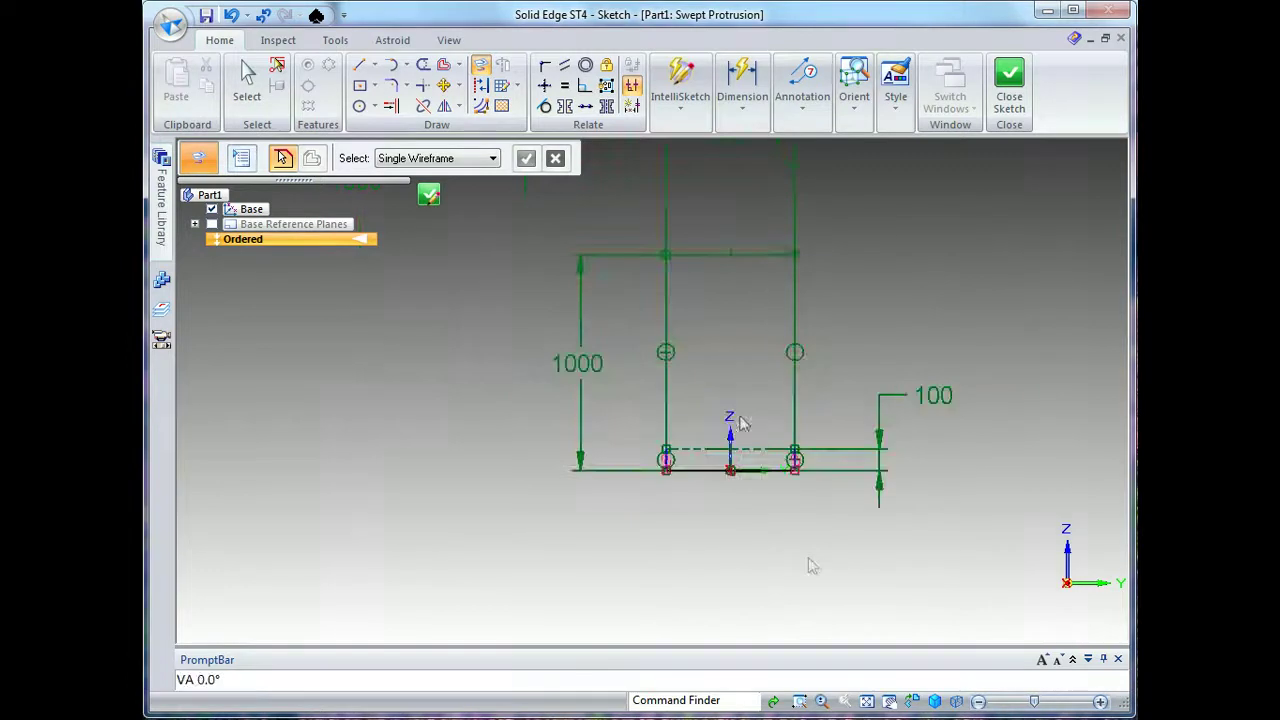
click(758, 257)
Draw left and right tapered sides, each curving through an arc into a bottom corner.
click(358, 64)
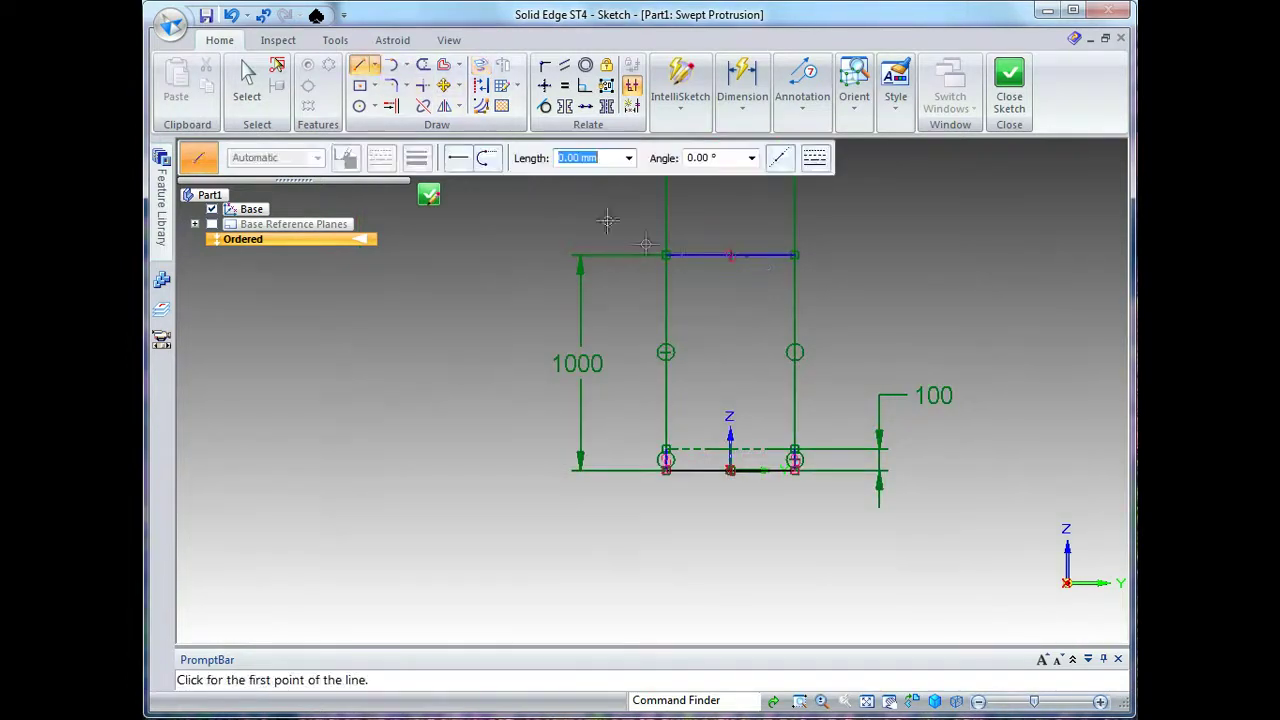
click(702, 255)
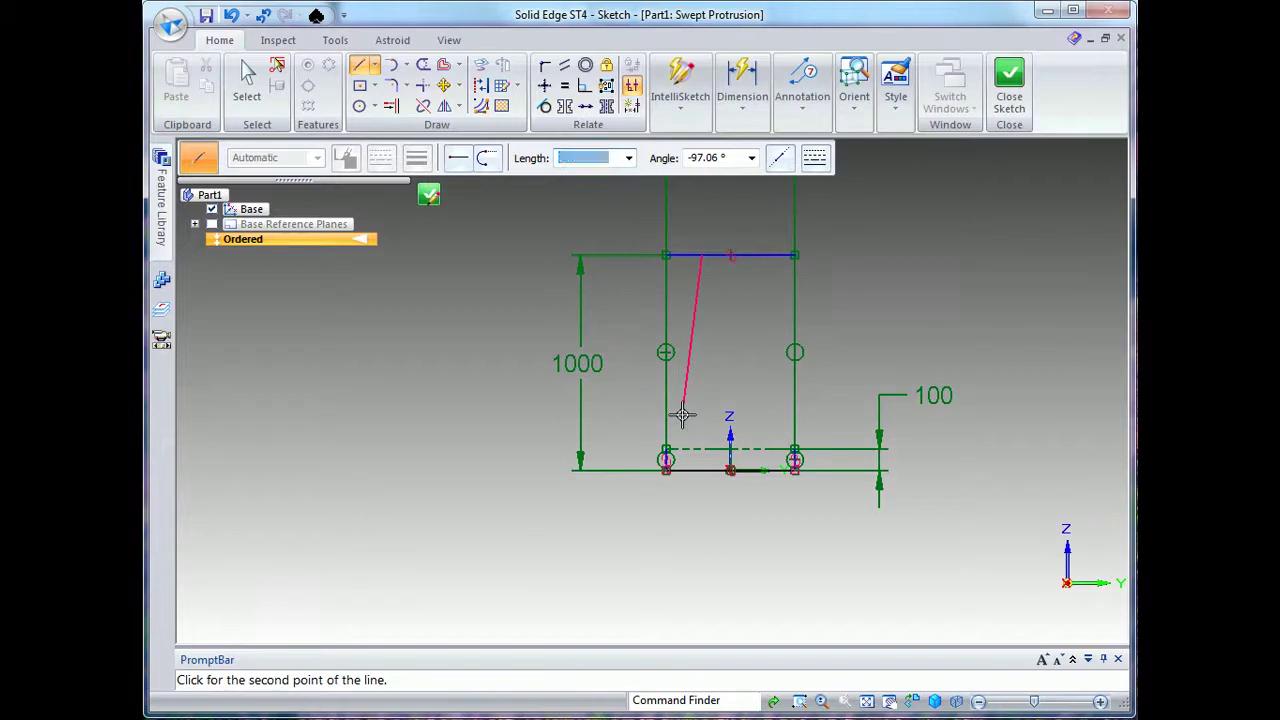
click(682, 414)
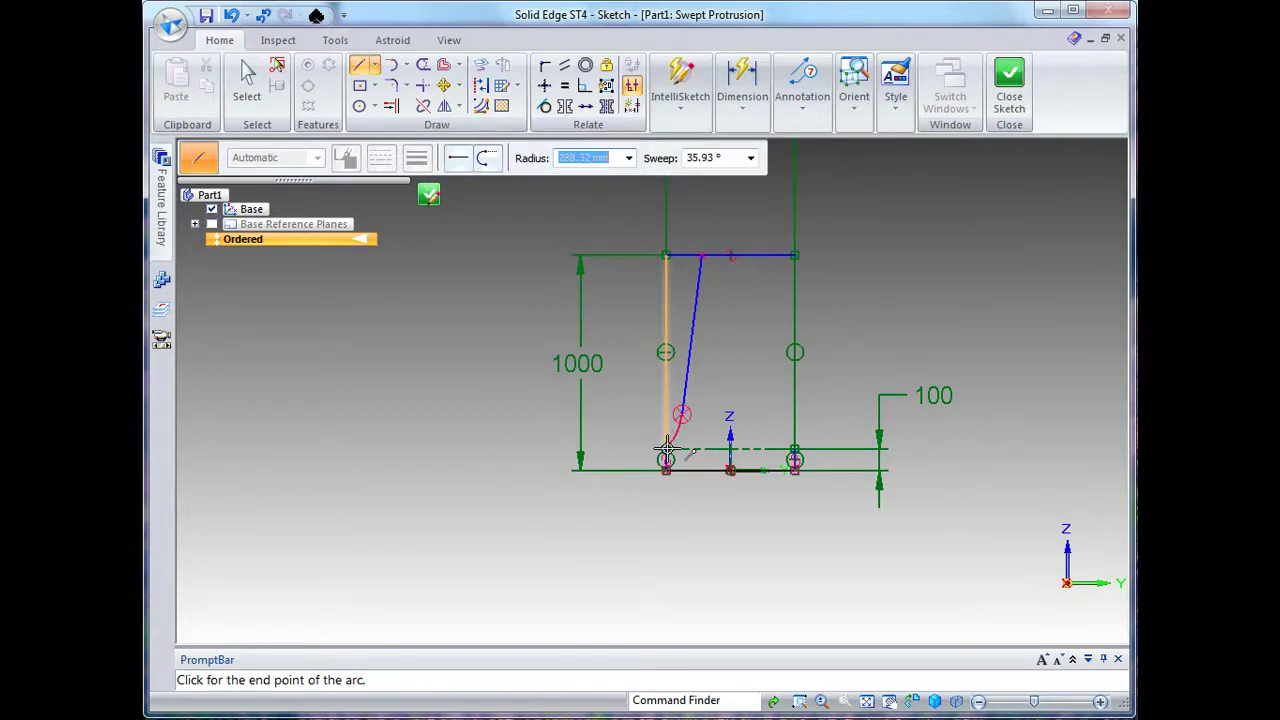
click(666, 450)
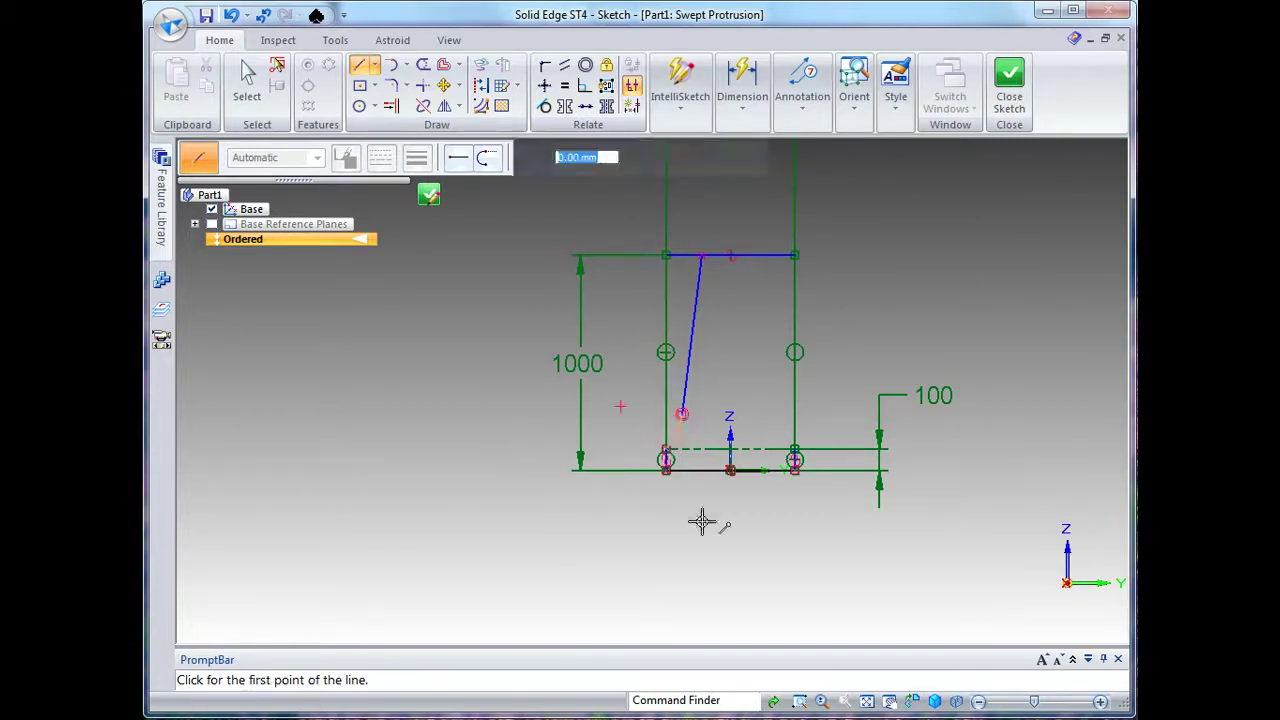
click(764, 258)
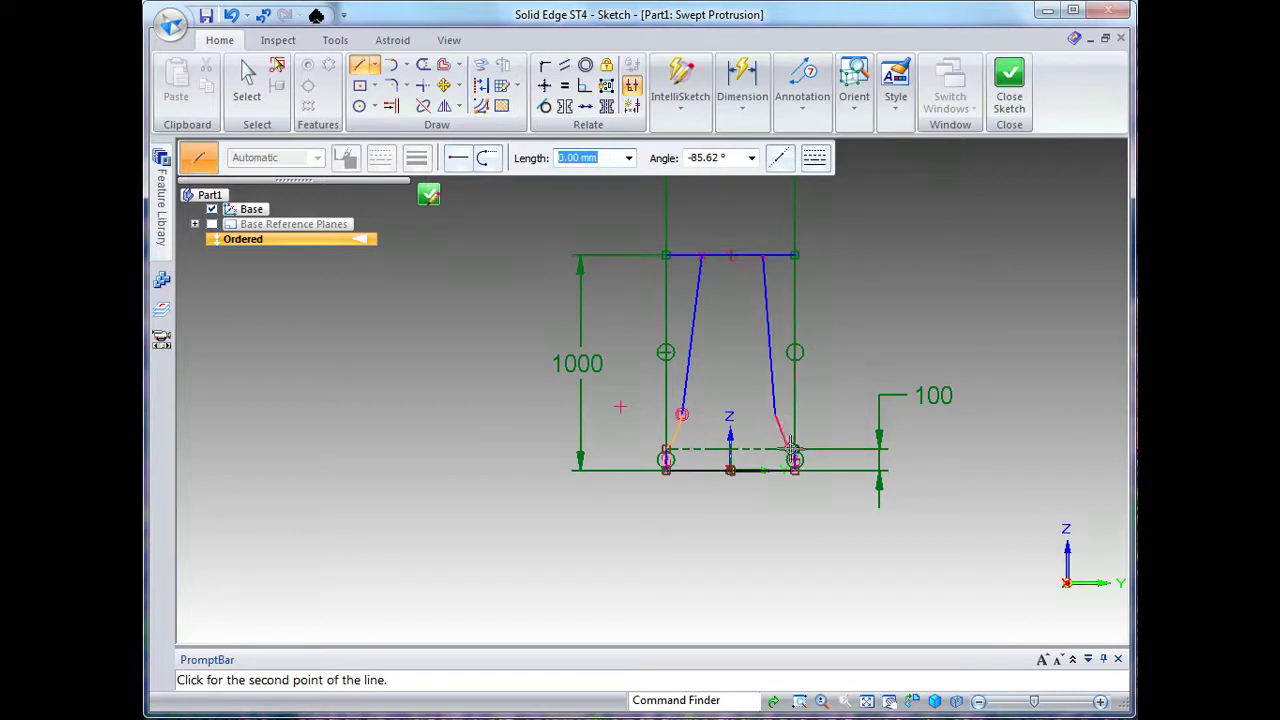
click(775, 413)
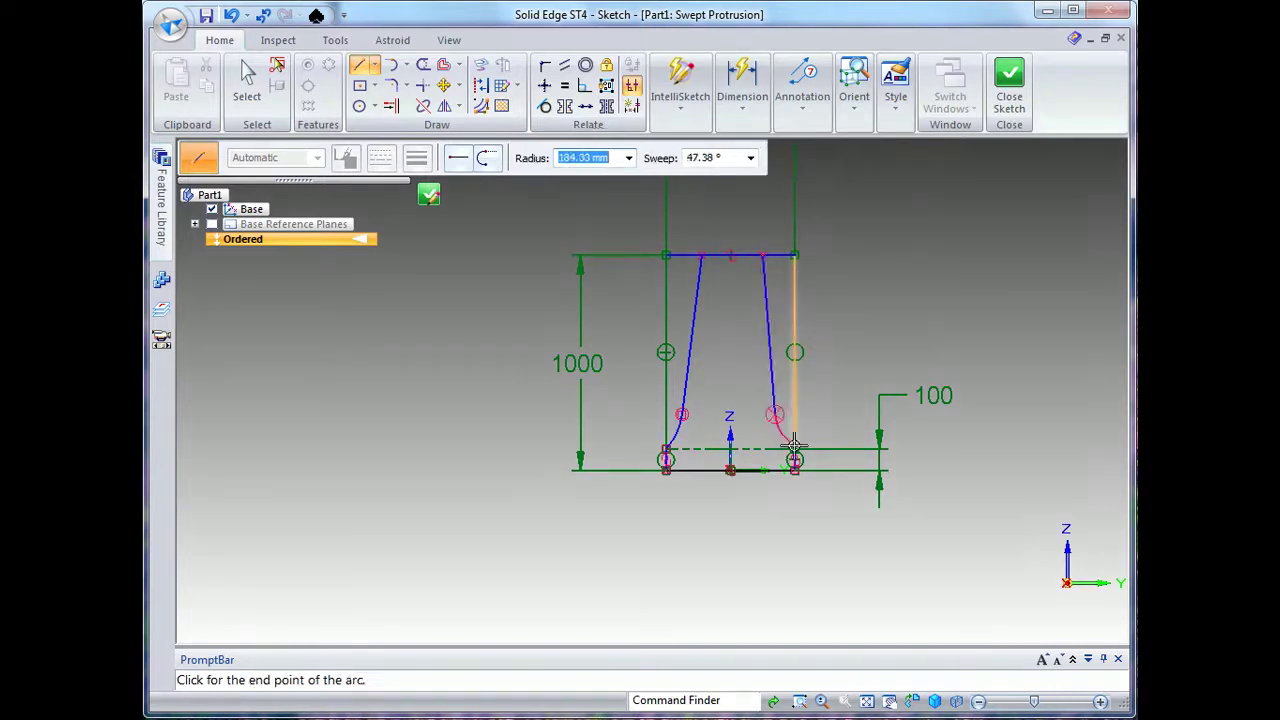
click(795, 450)
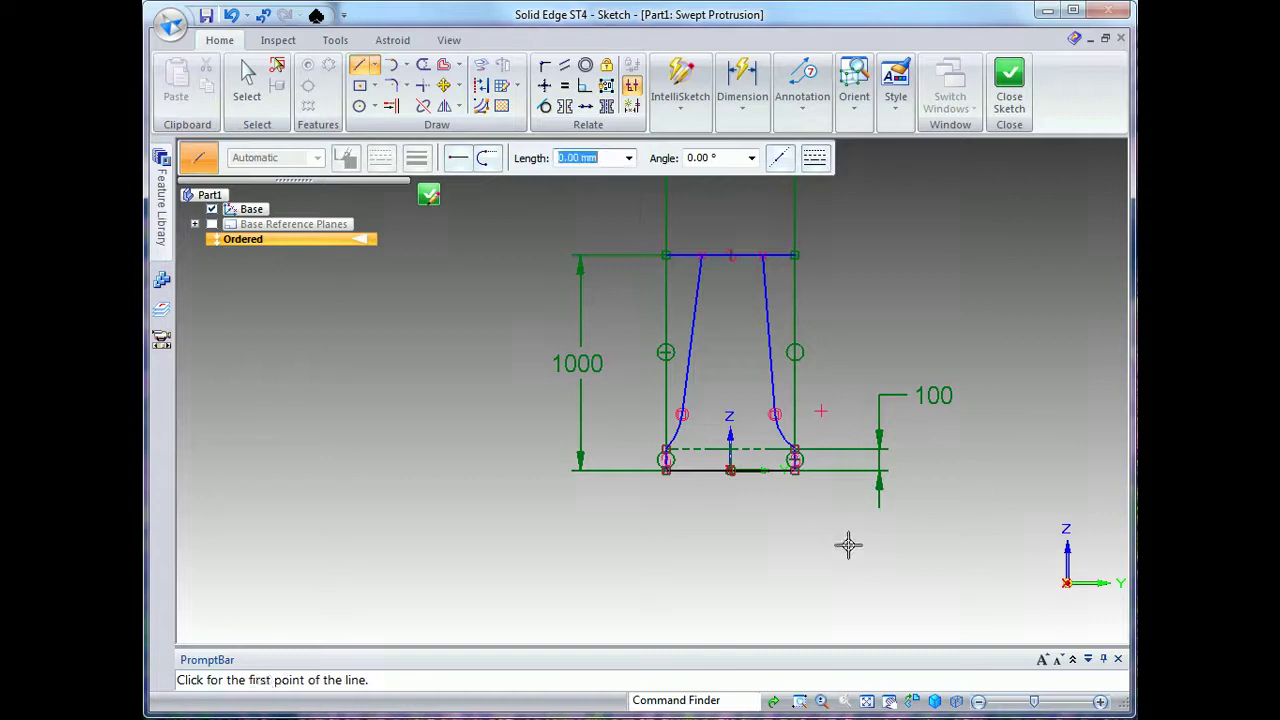
Trim the top line to the tapered sides and connect its midpoint to the bottom line's midpoint.
click(423, 64)
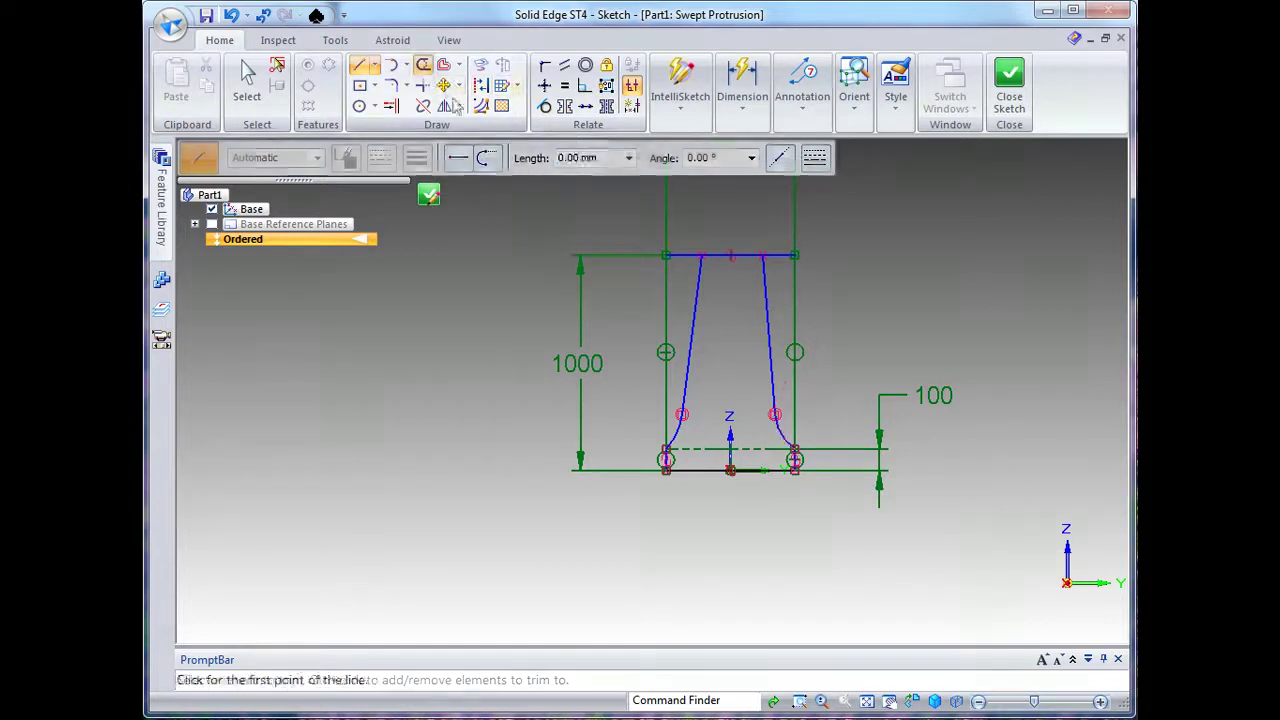
drag(689, 254, 795, 254)
click(545, 87)
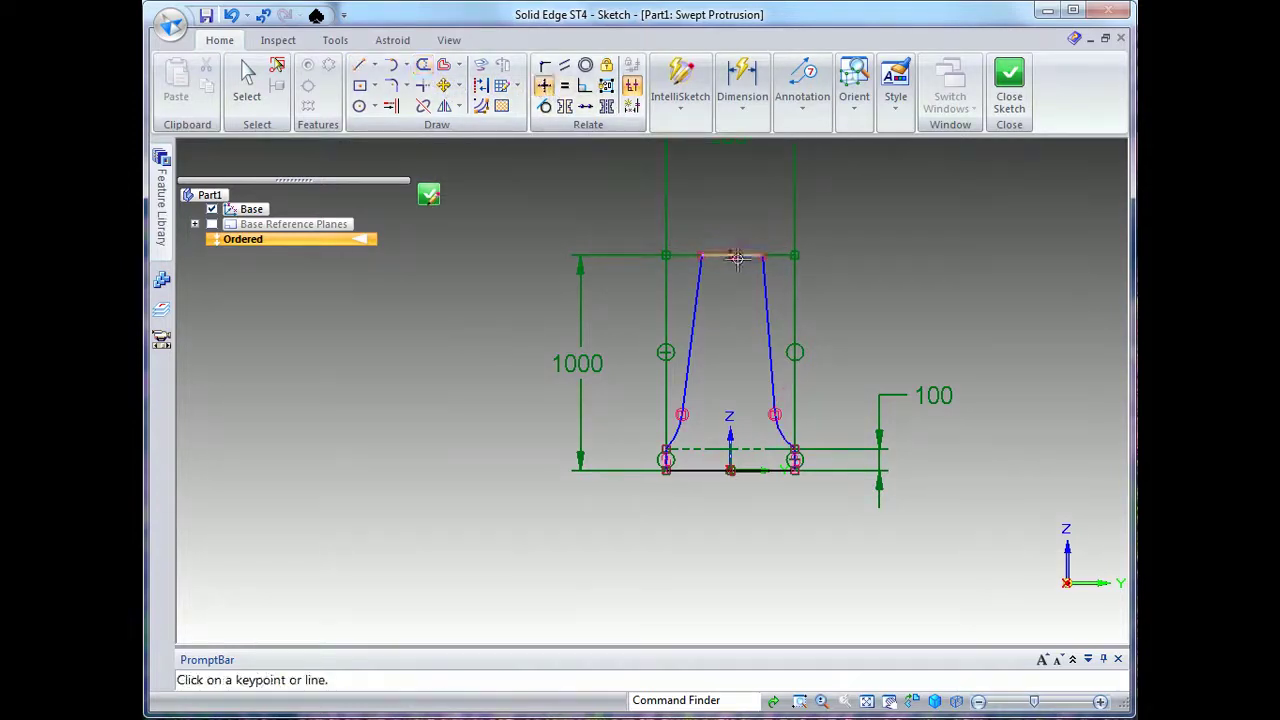
click(737, 256)
click(728, 472)
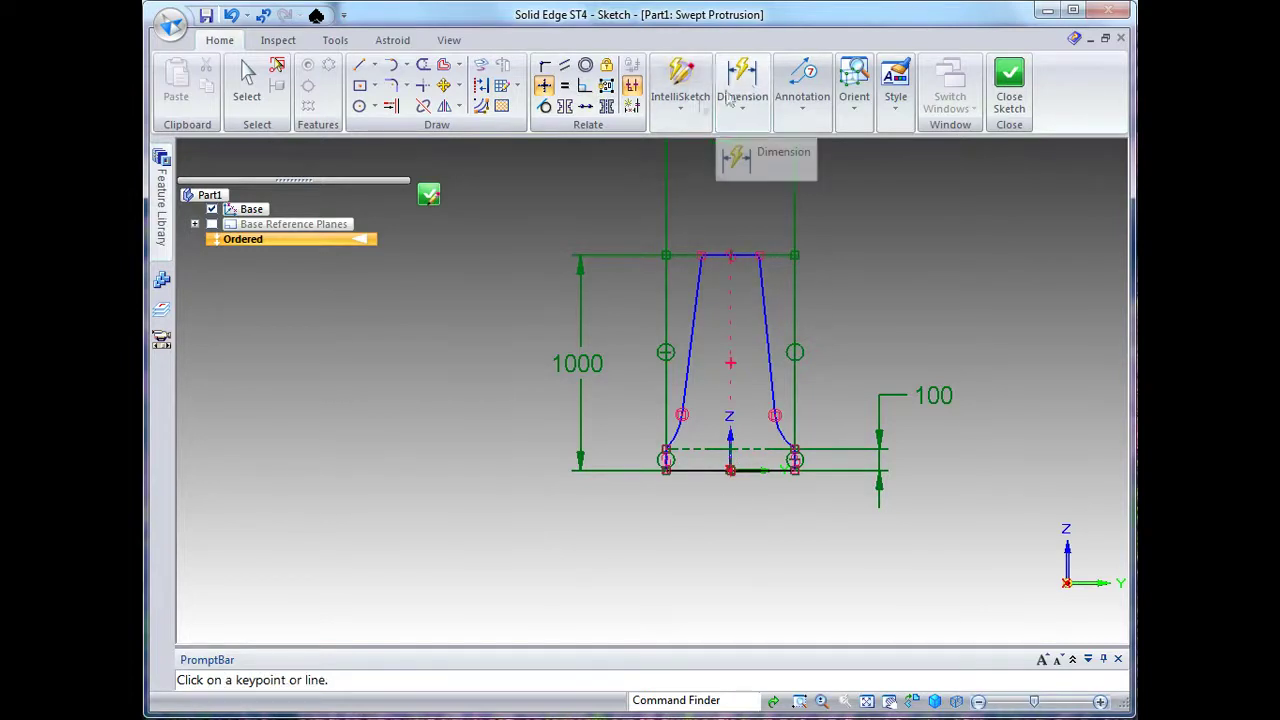
Make the two tapered lines equal and the two arcs equal.
click(564, 86)
click(703, 302)
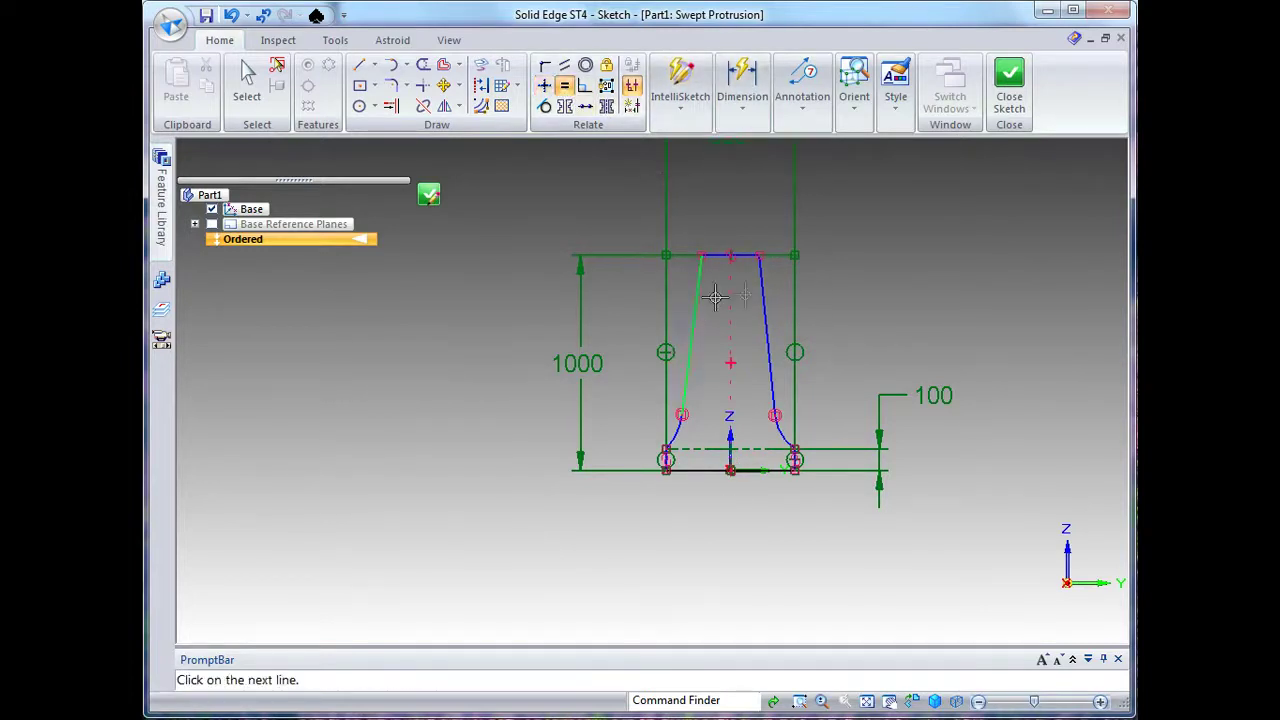
click(759, 292)
click(676, 432)
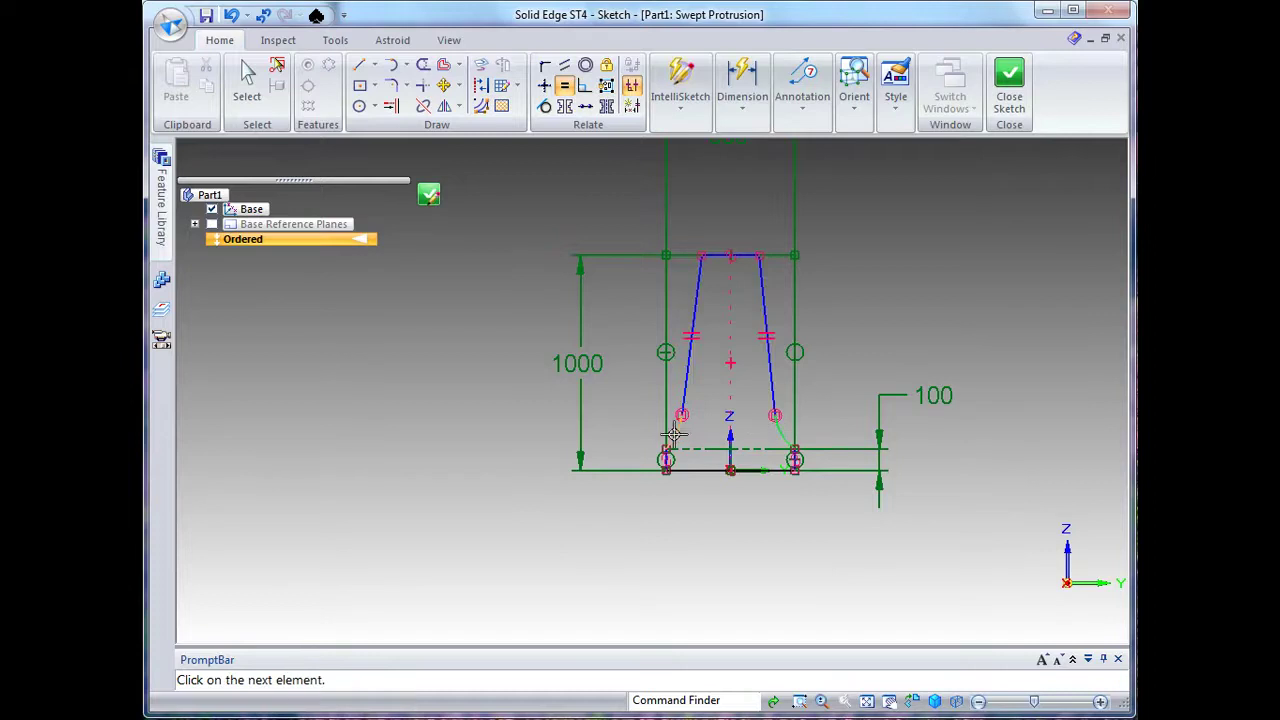
click(783, 432)
click(750, 80)
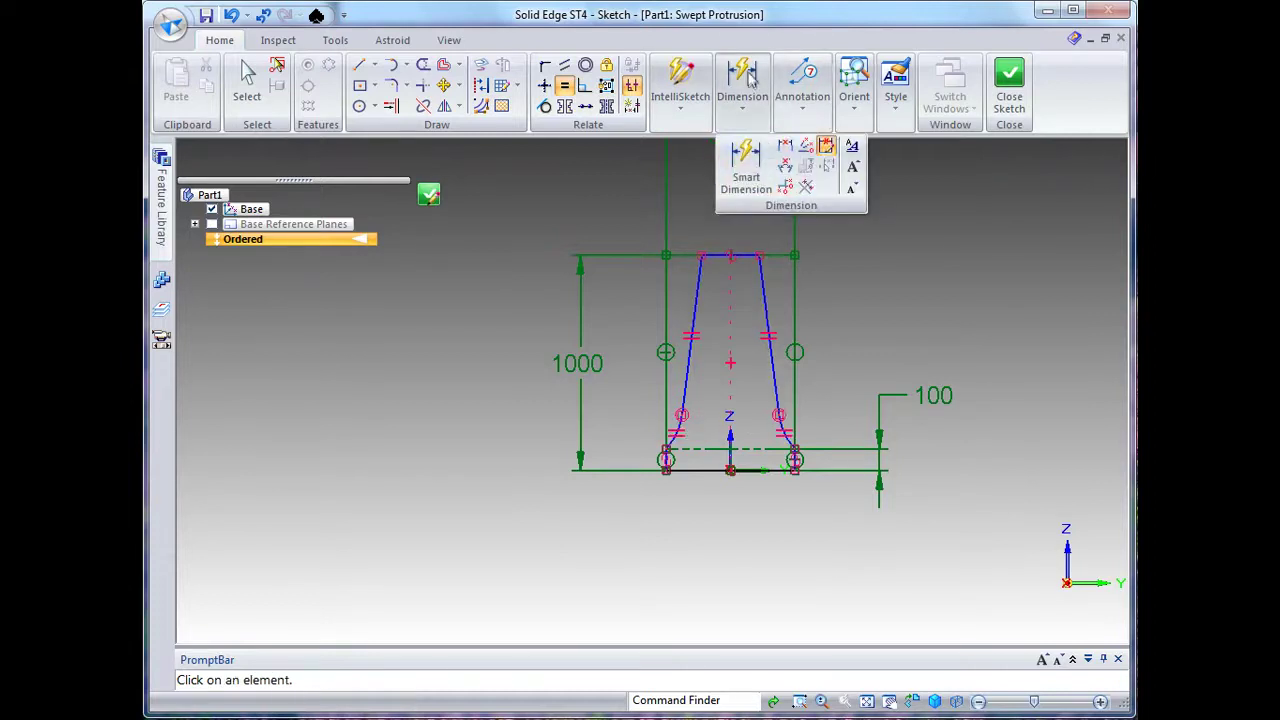
Dimension the top width to 300 and the arc radius to R 200.
click(745, 165)
click(735, 256)
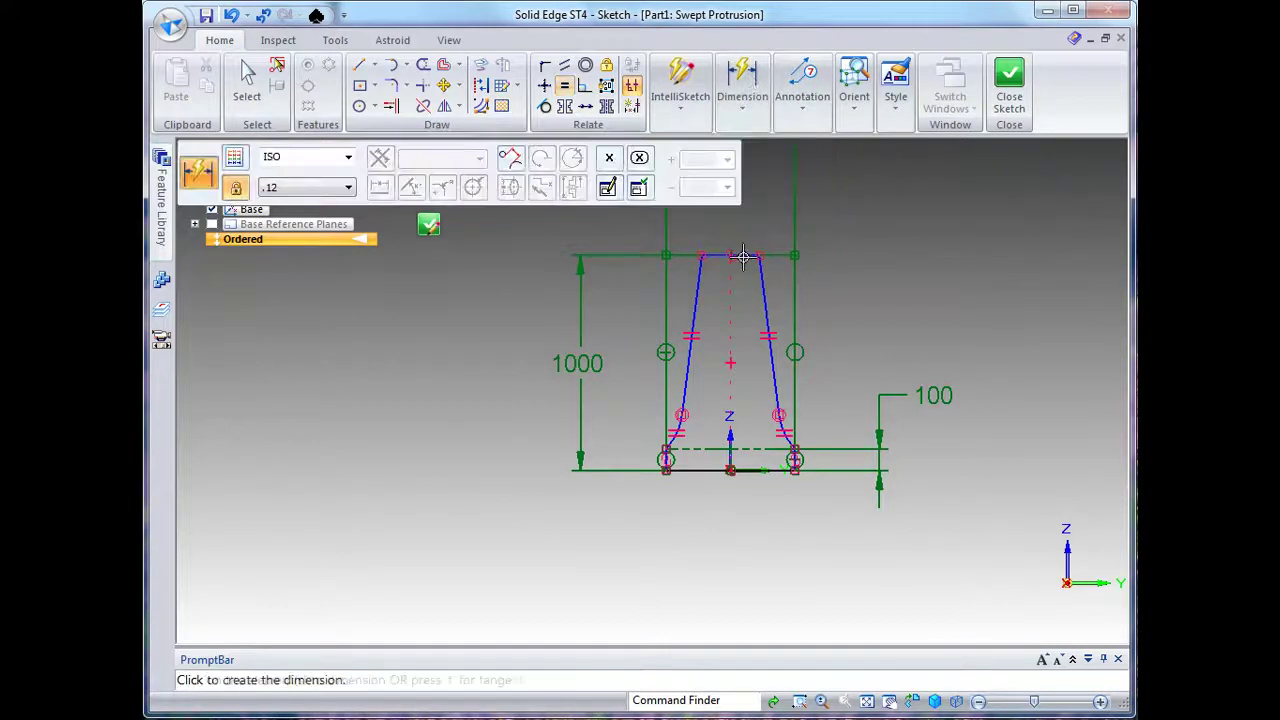
click(840, 212)
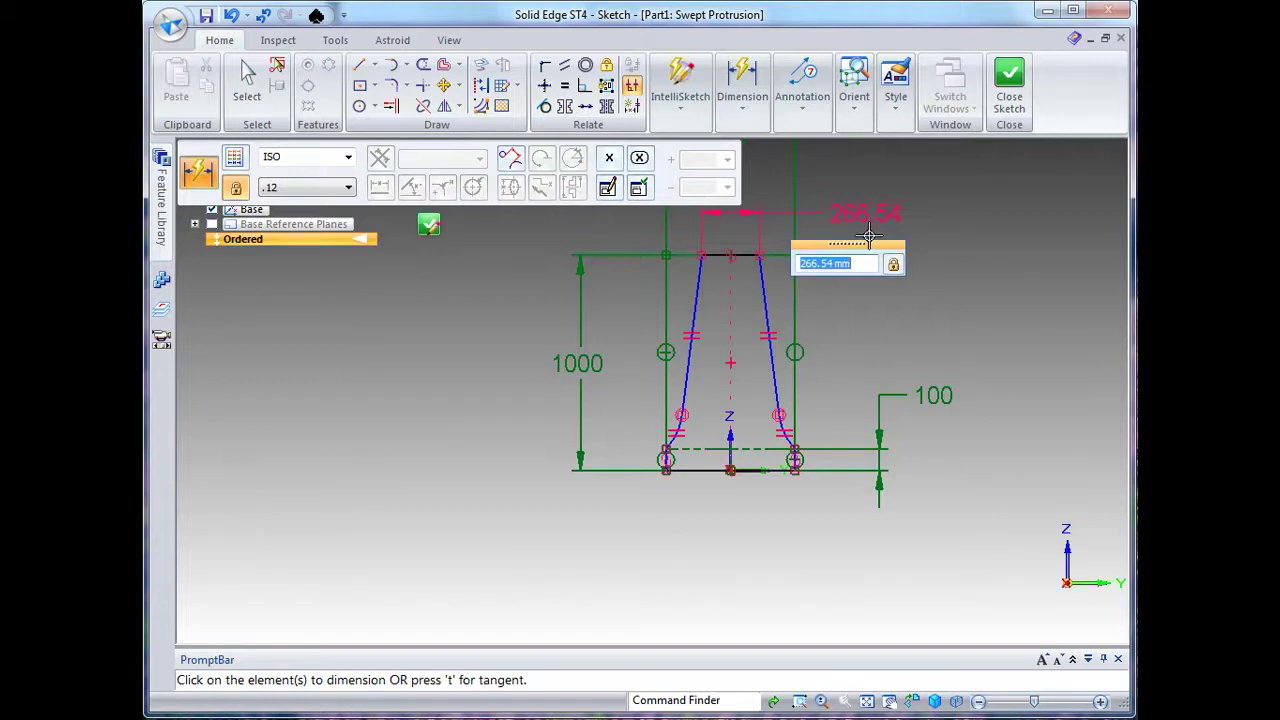
text(300)
key(Return)
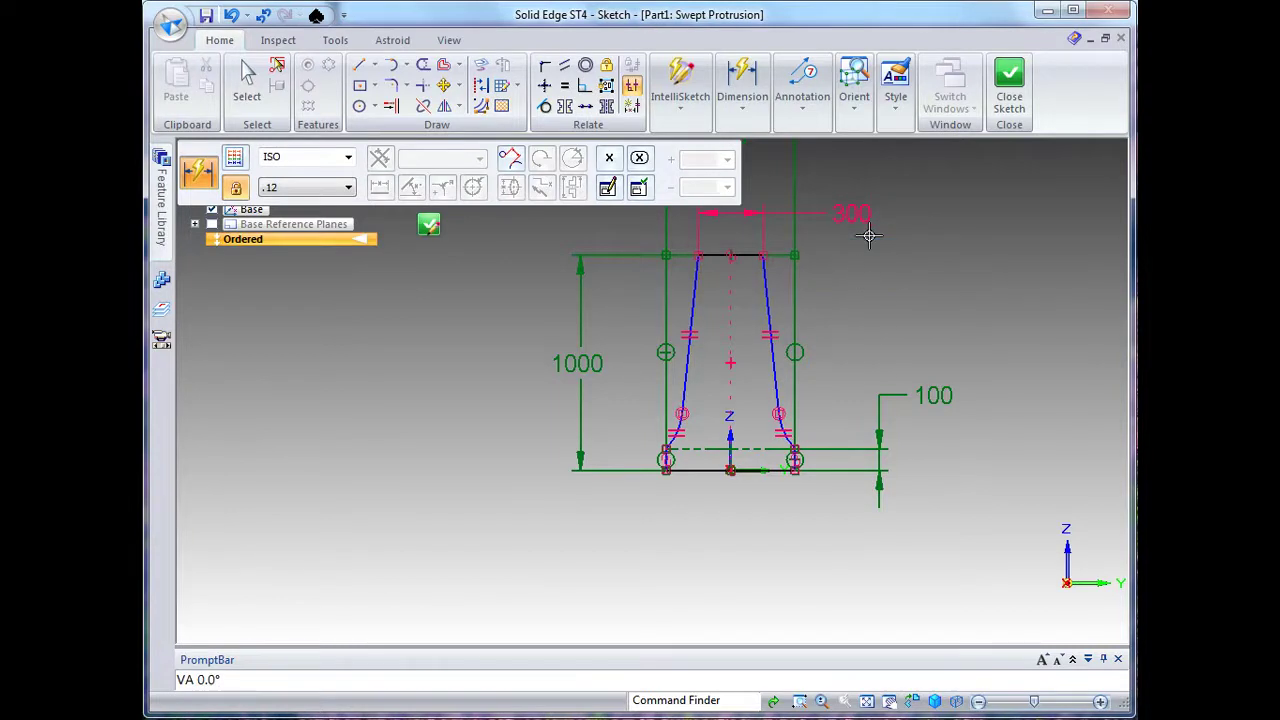
click(780, 428)
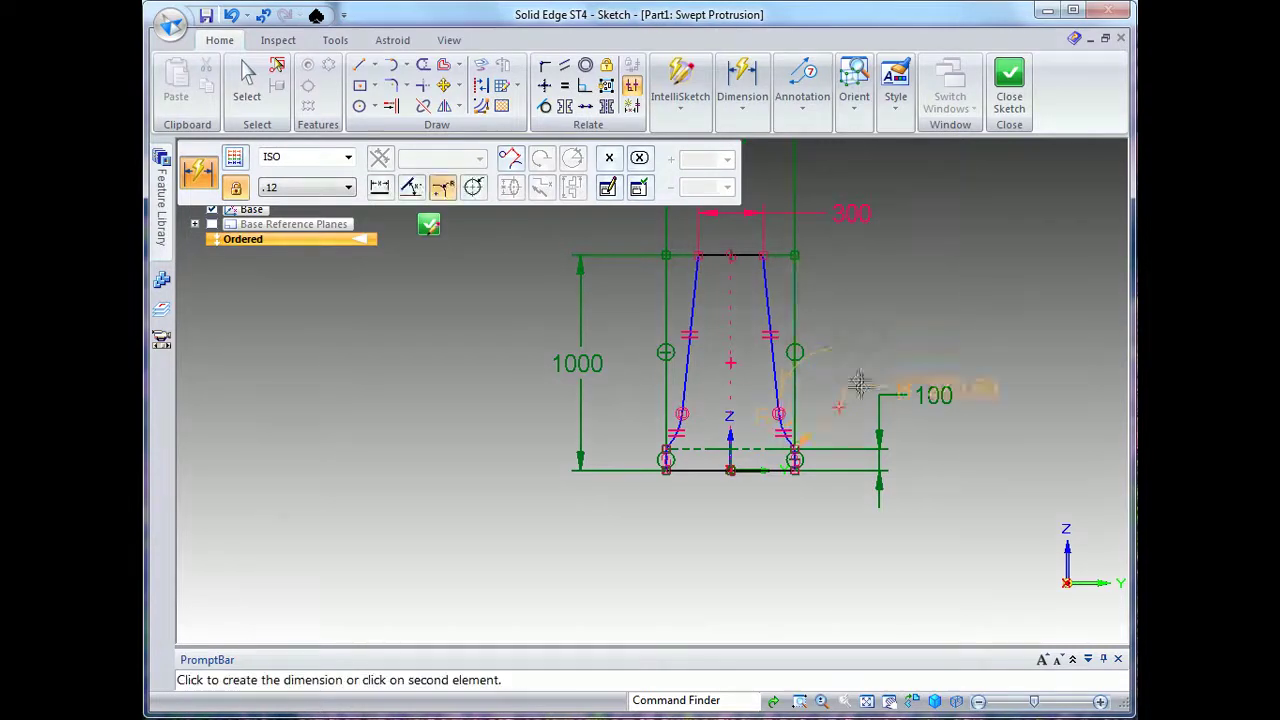
click(925, 349)
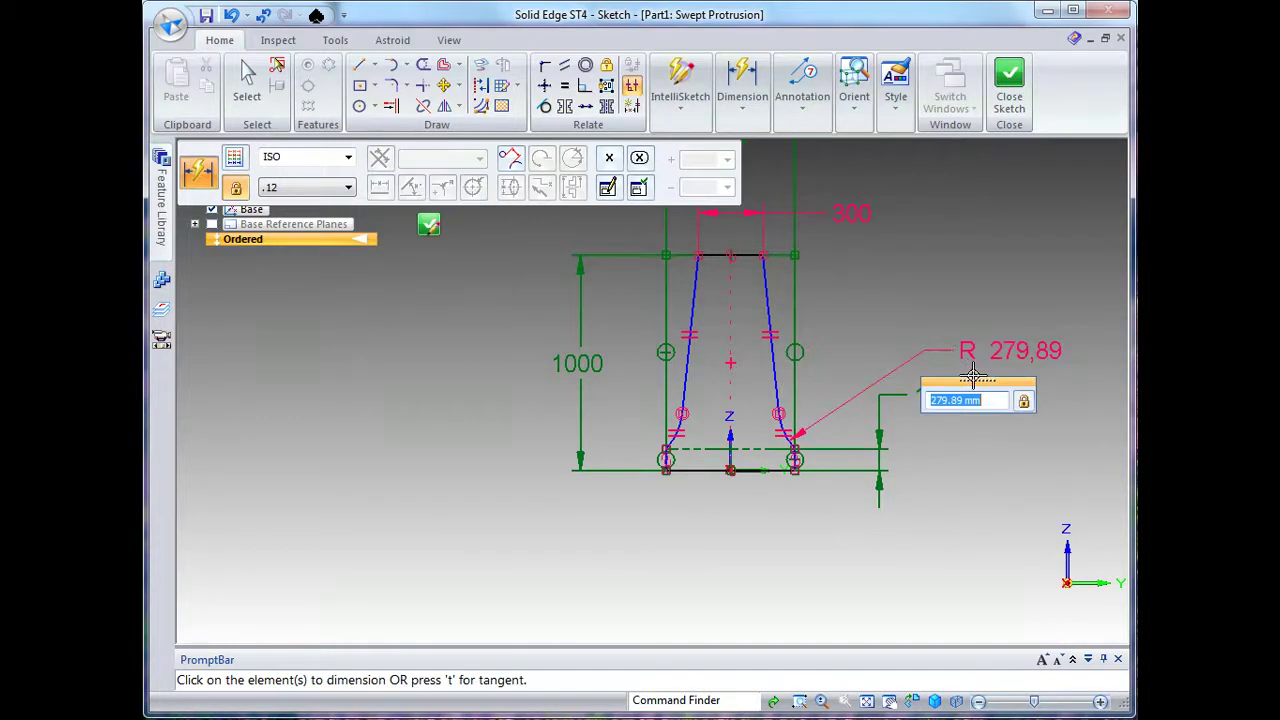
text(200)
key(Return)
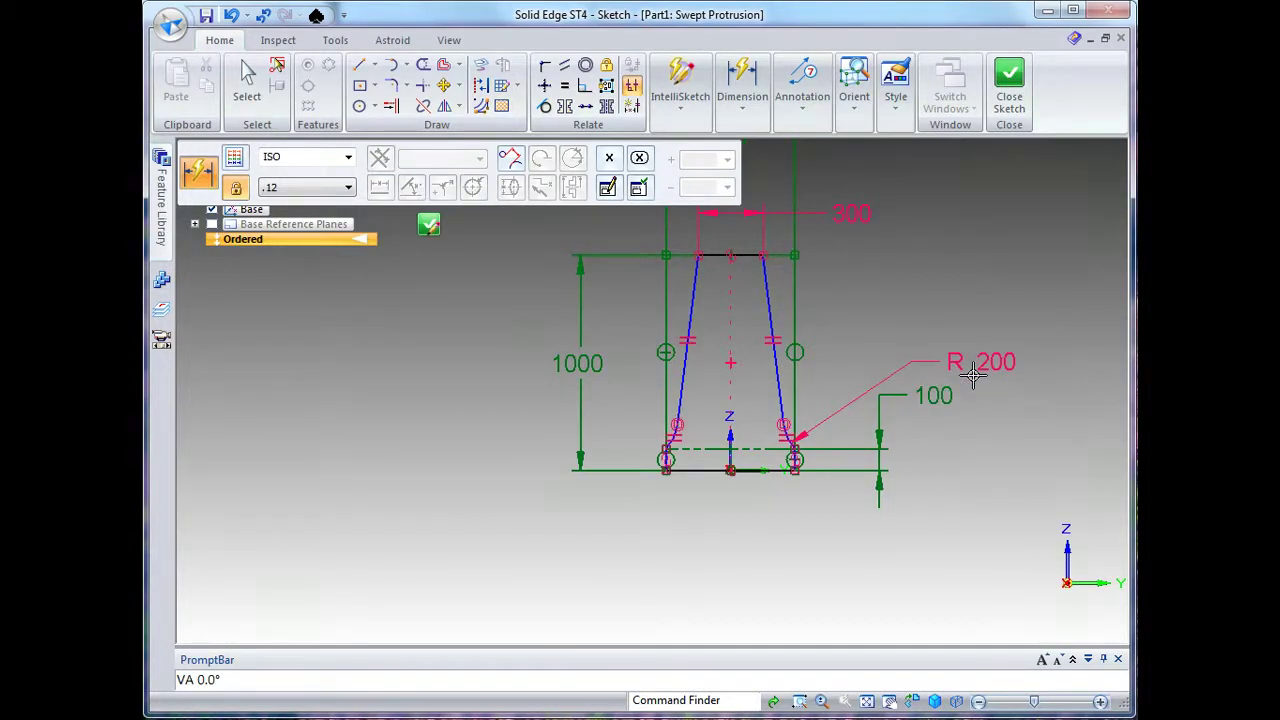
Add a 300 step height dimension, then edit it to 250.
click(790, 450)
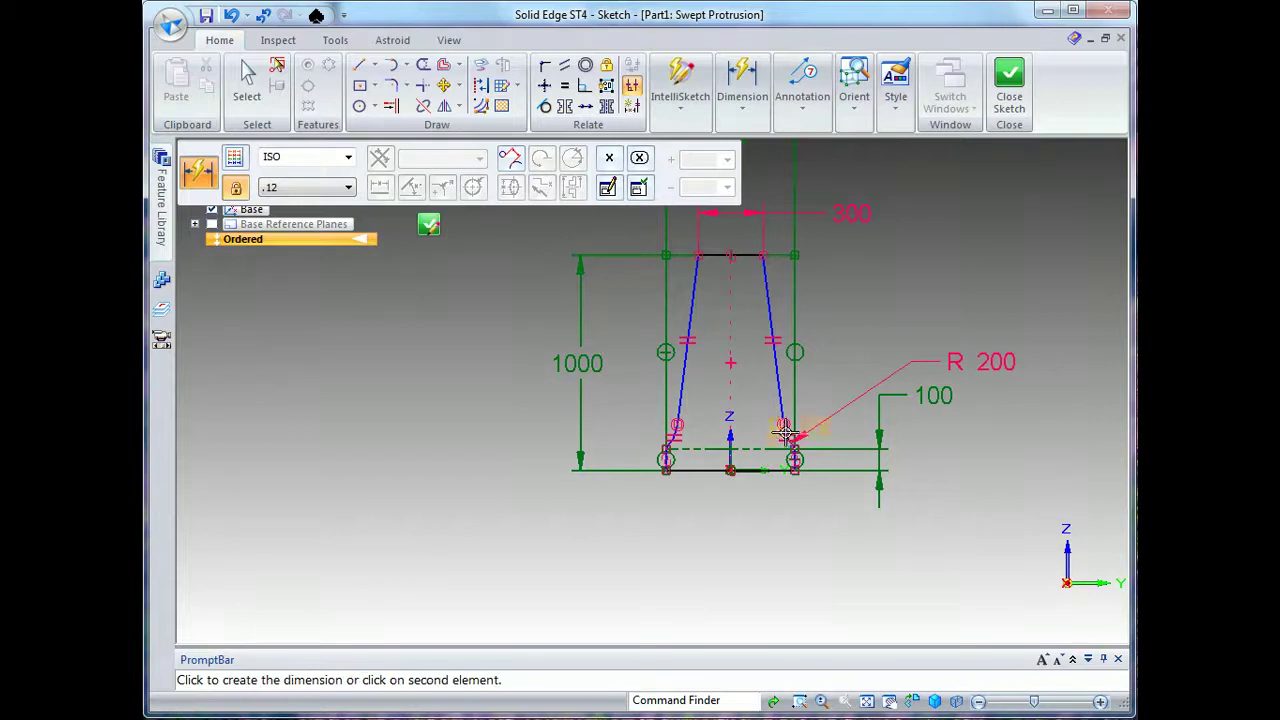
click(778, 468)
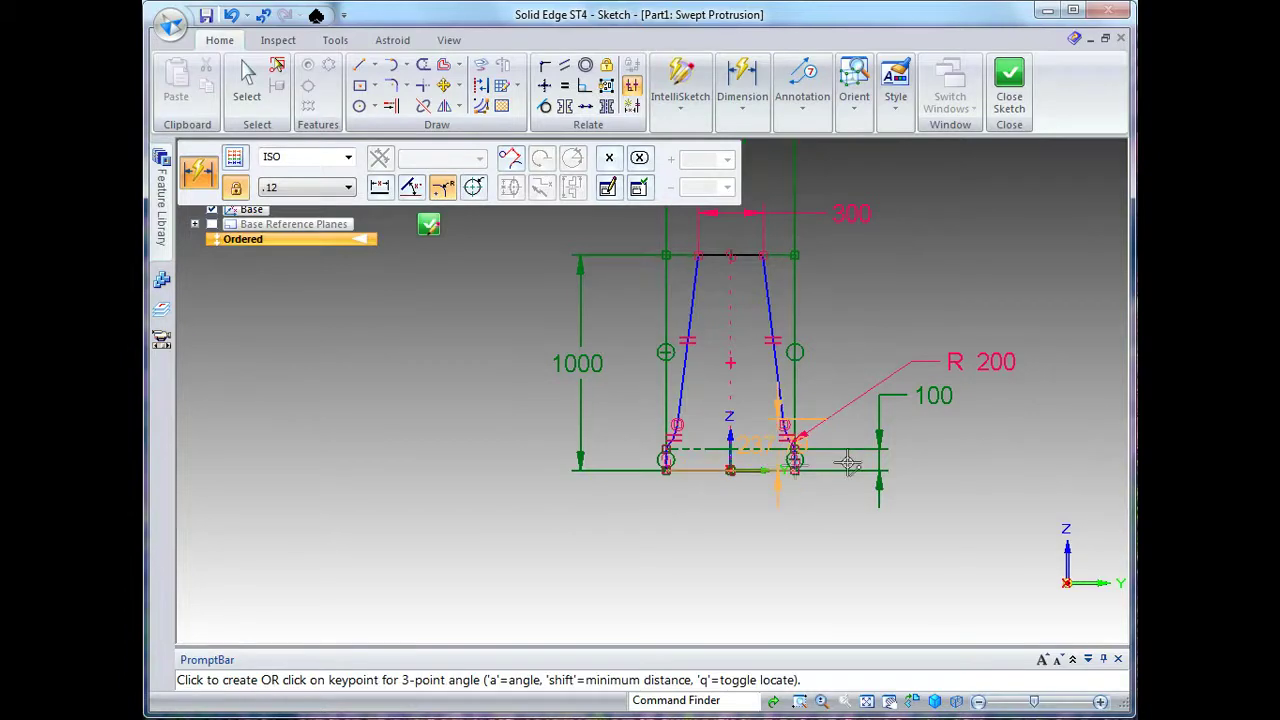
click(951, 443)
text(300)
key(Return)
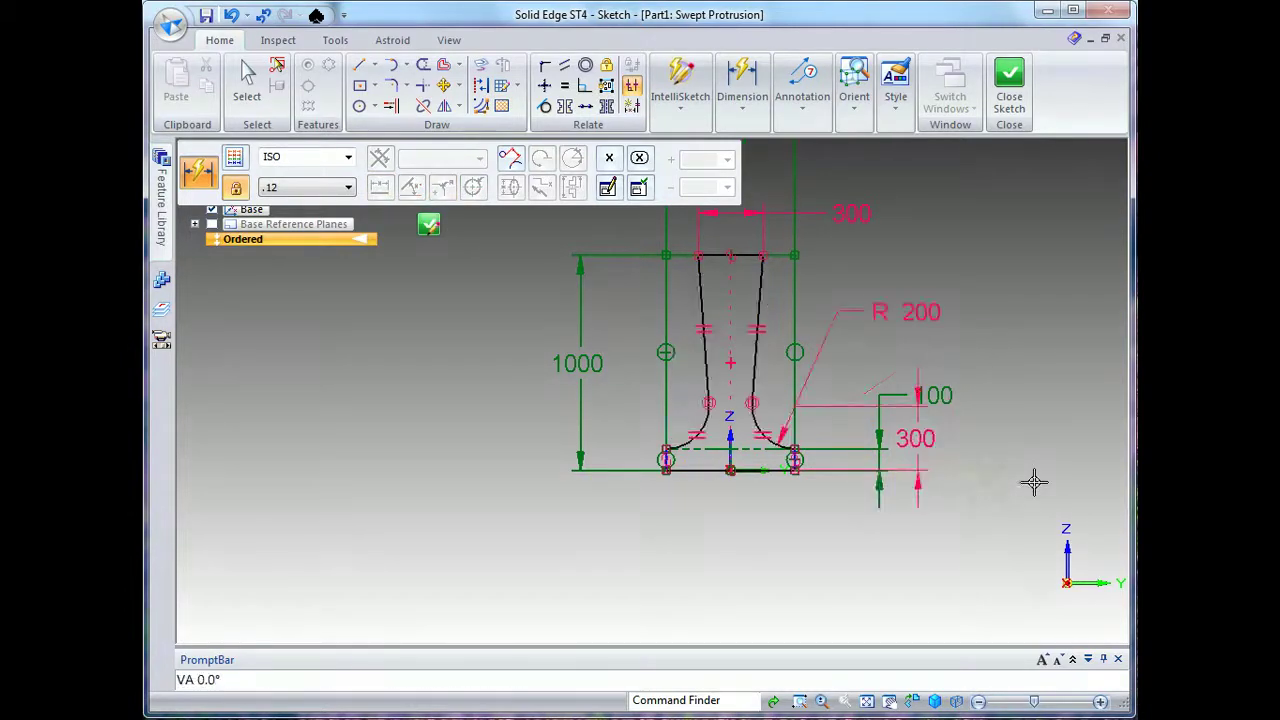
key(Escape)
scroll(962, 505, up, 1)
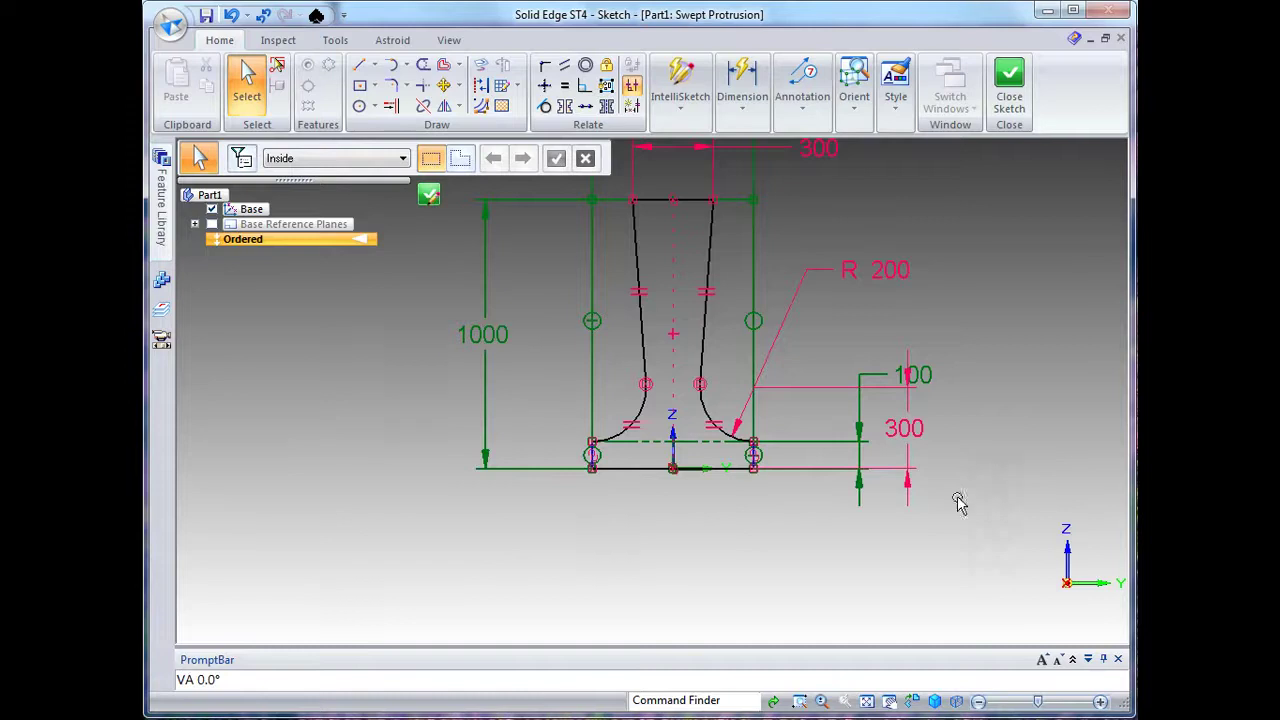
click(905, 430)
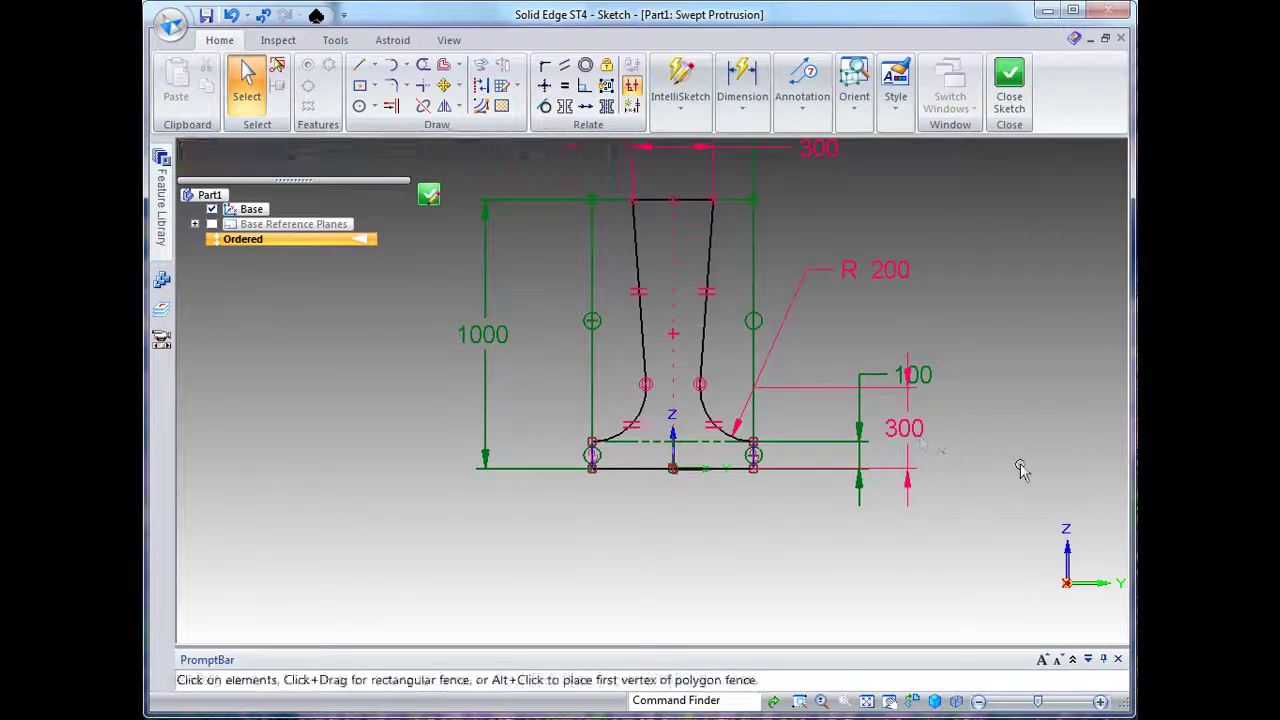
text(250)
key(Return)
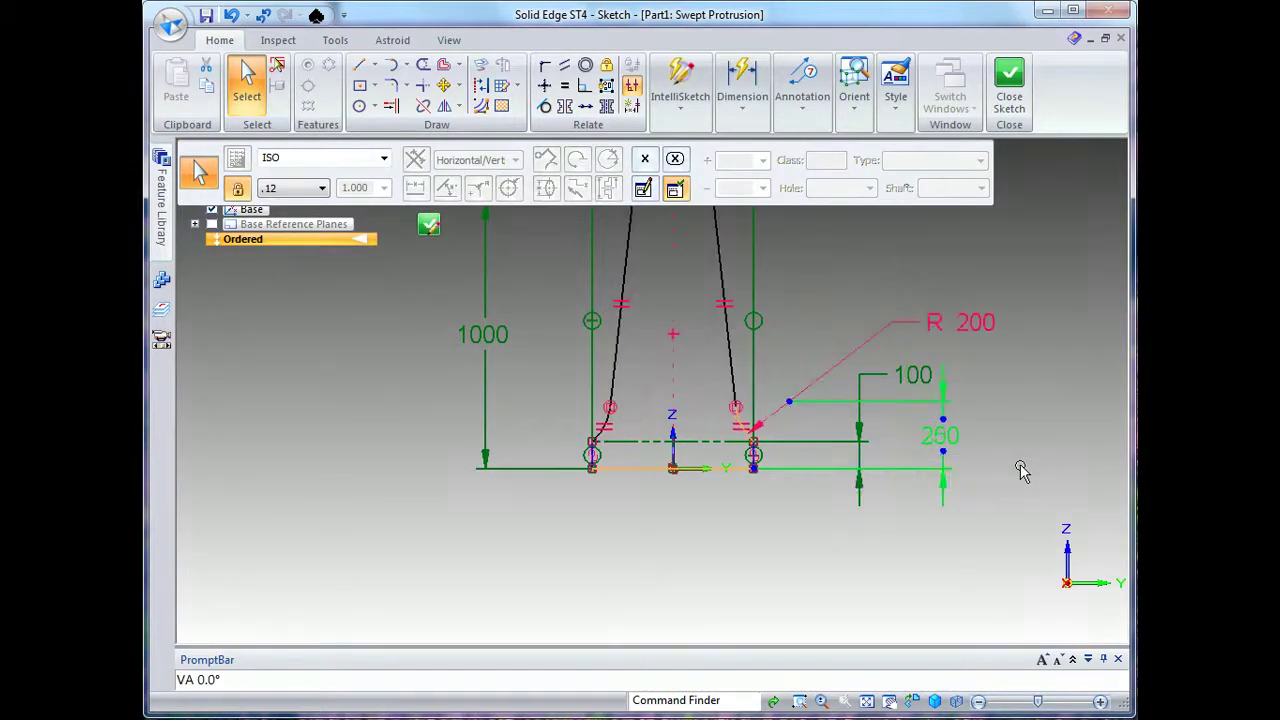
Try closing the sketch, then review and dismiss the Profile Error Assistant report.
click(1007, 512)
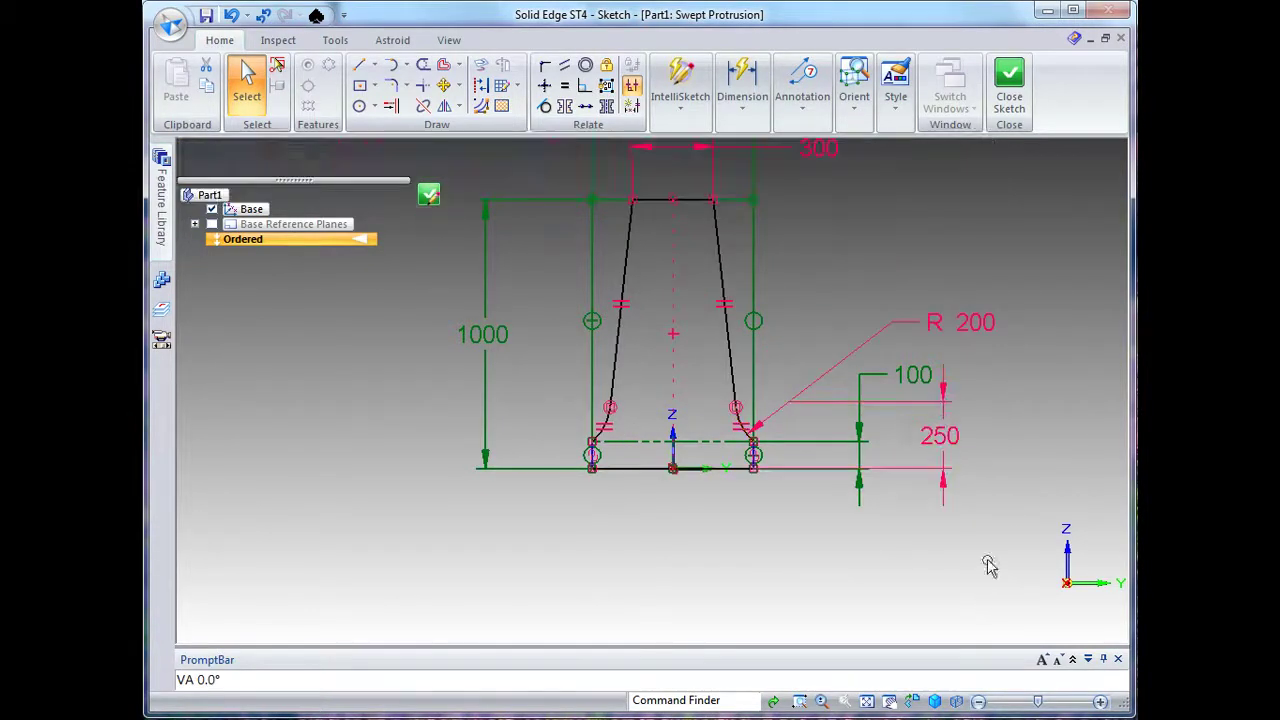
click(1008, 100)
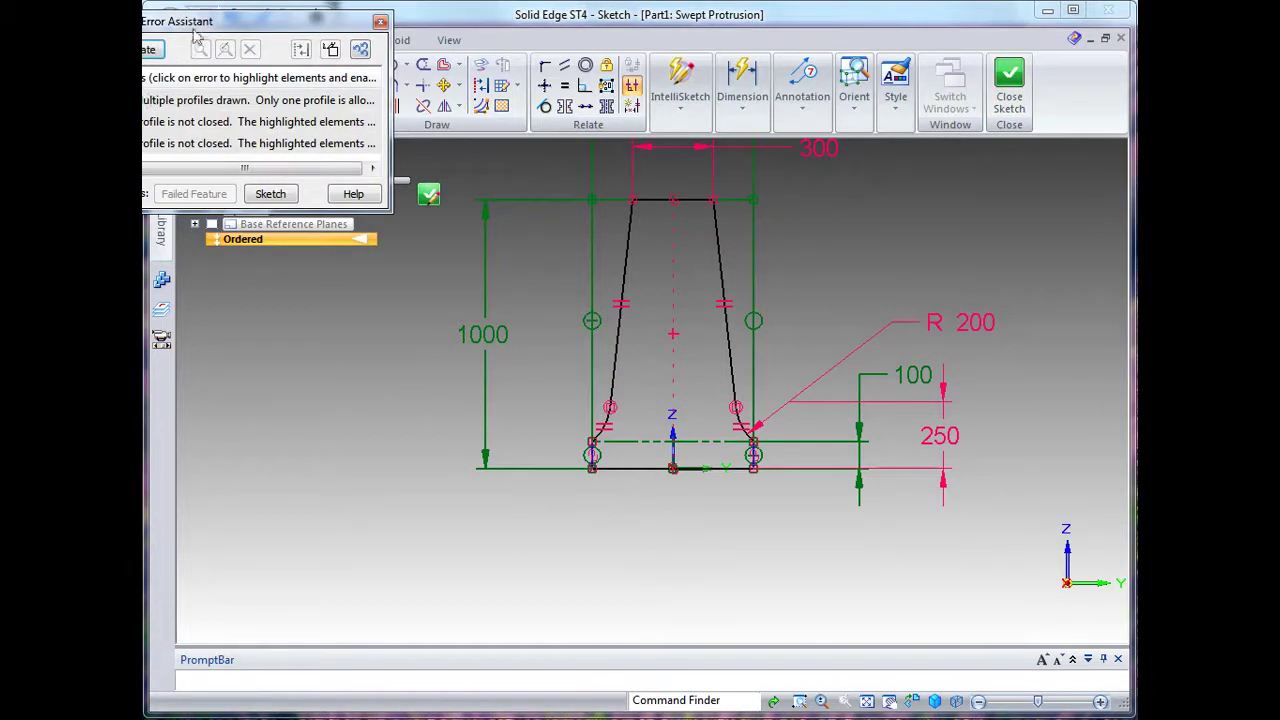
drag(235, 33, 377, 186)
mouse_move(355, 268)
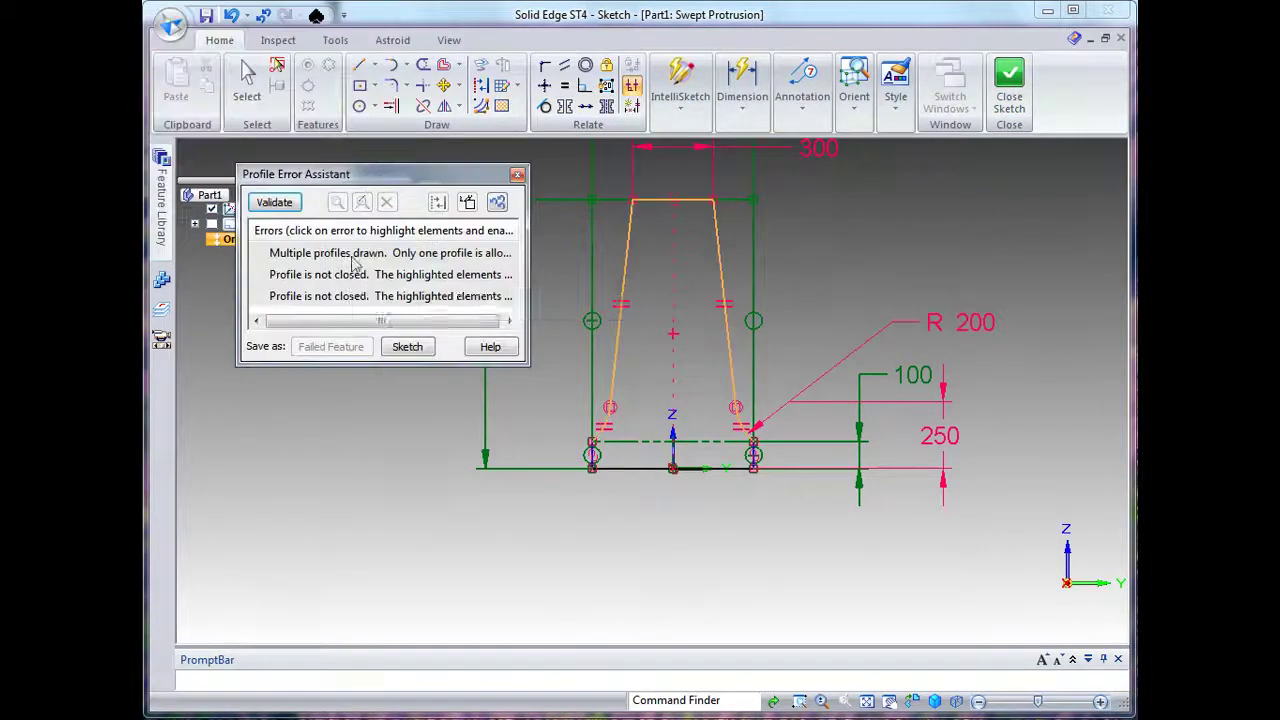
click(517, 175)
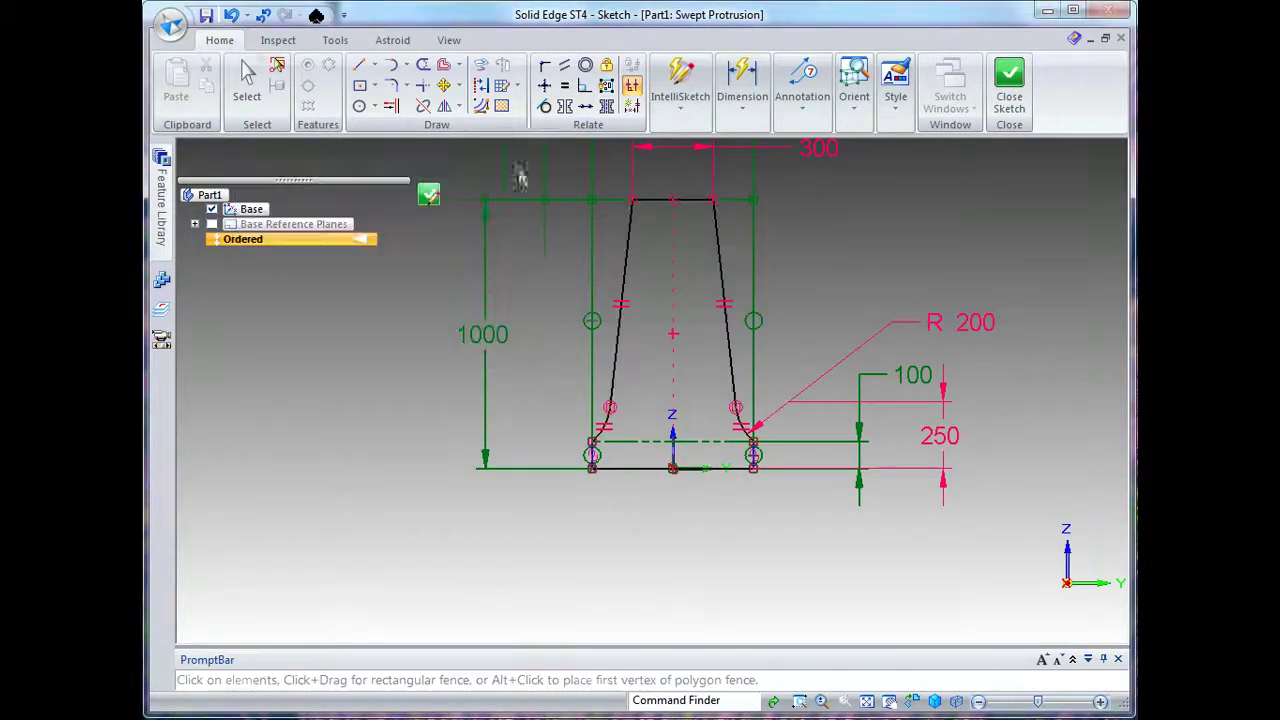
Trim-corner both open lower corners and close the tapered section sketch.
click(422, 85)
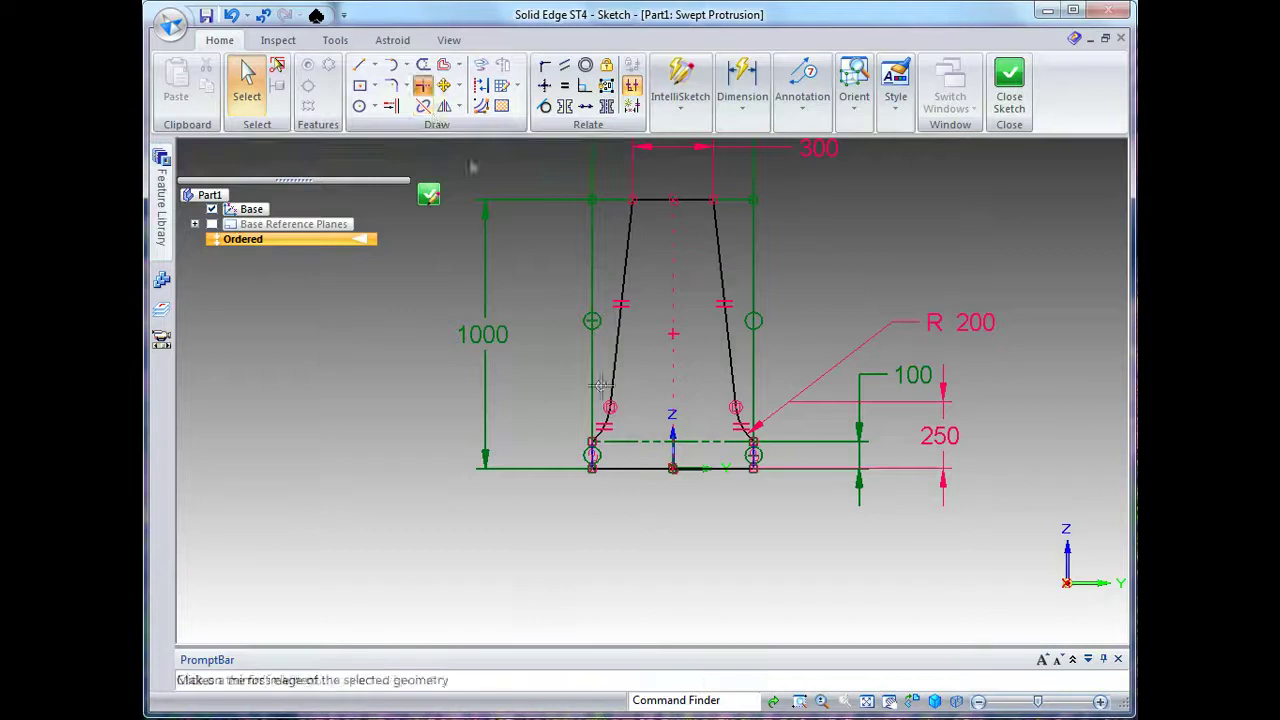
click(591, 452)
click(604, 430)
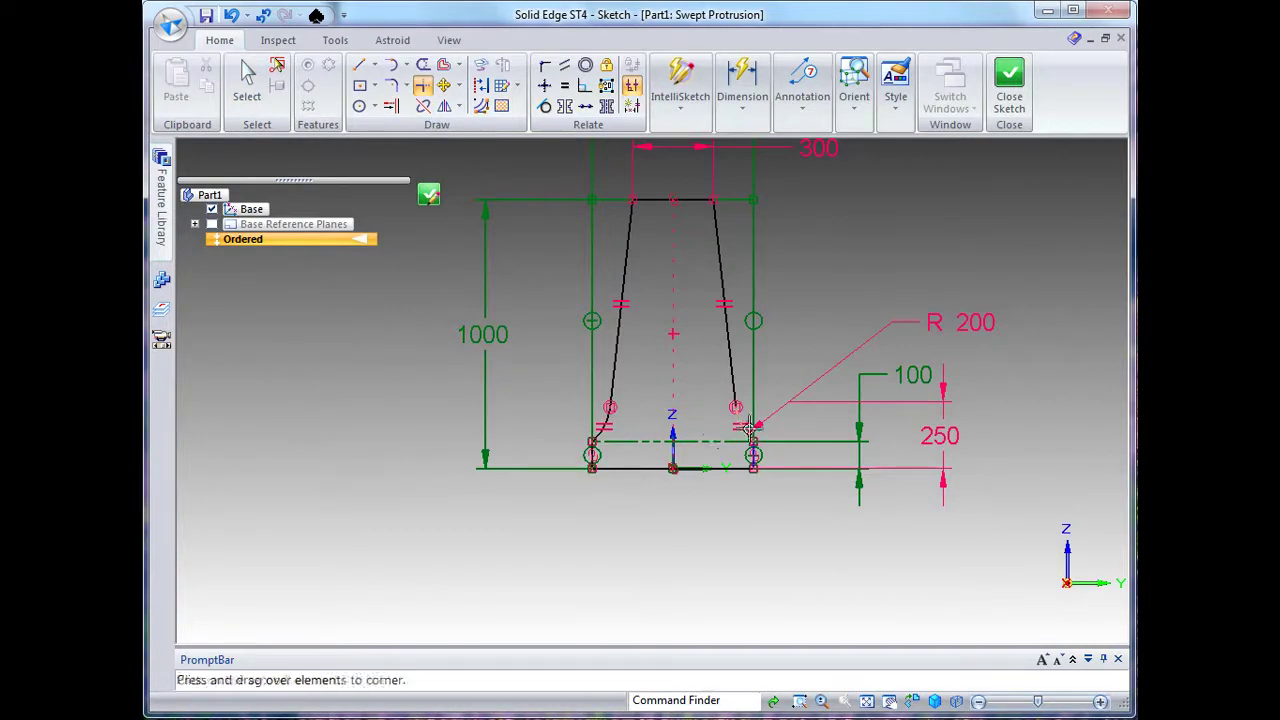
click(753, 455)
click(754, 450)
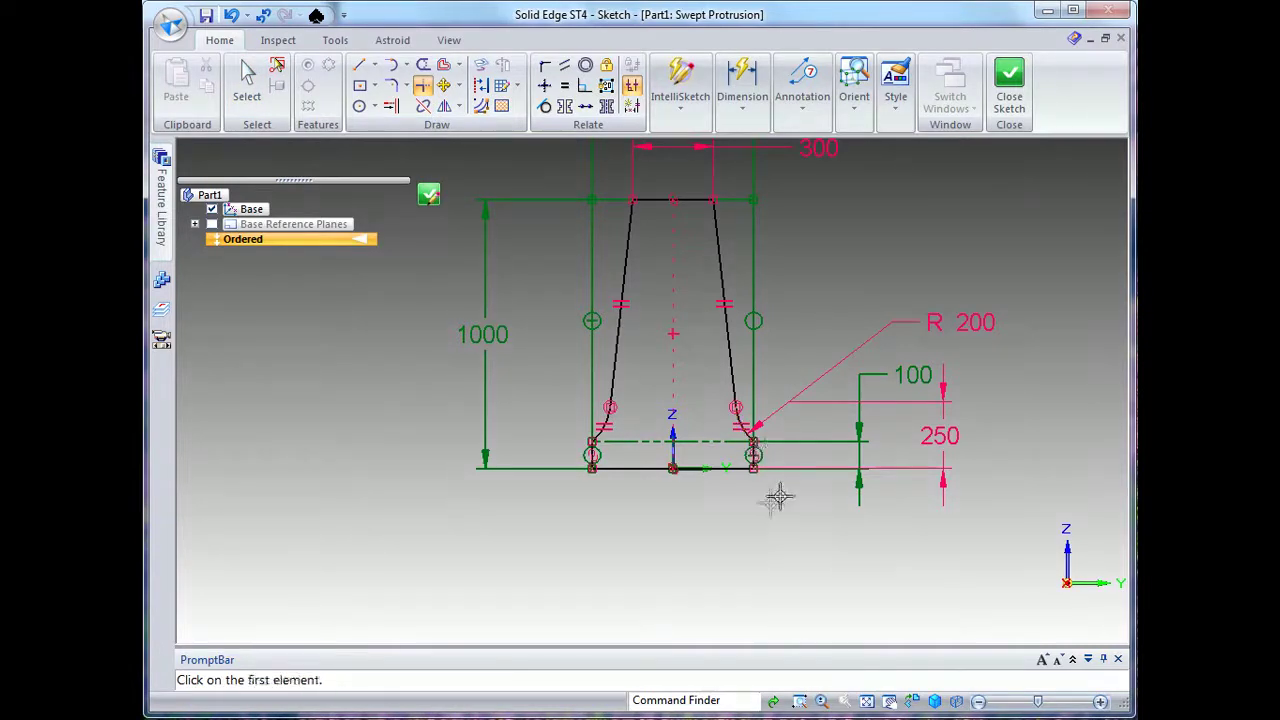
click(1010, 80)
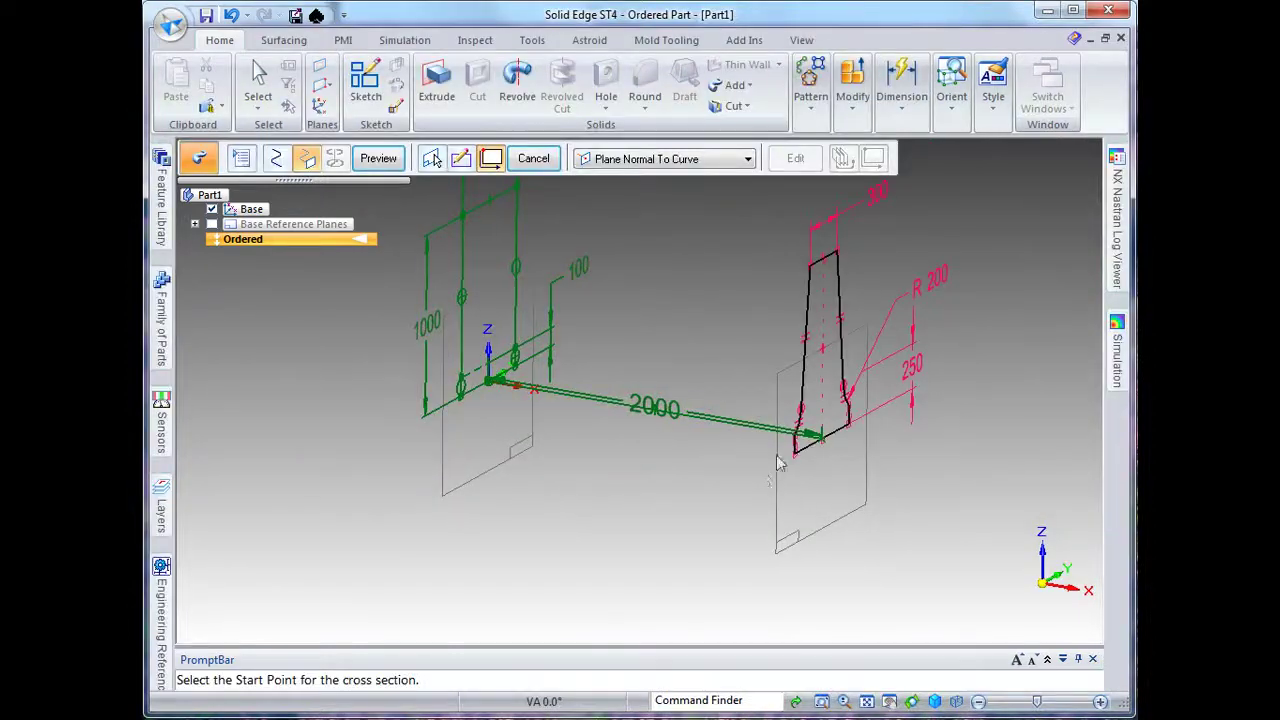
Set and accept the tapered cross-section's start point.
click(797, 447)
right_click(689, 480)
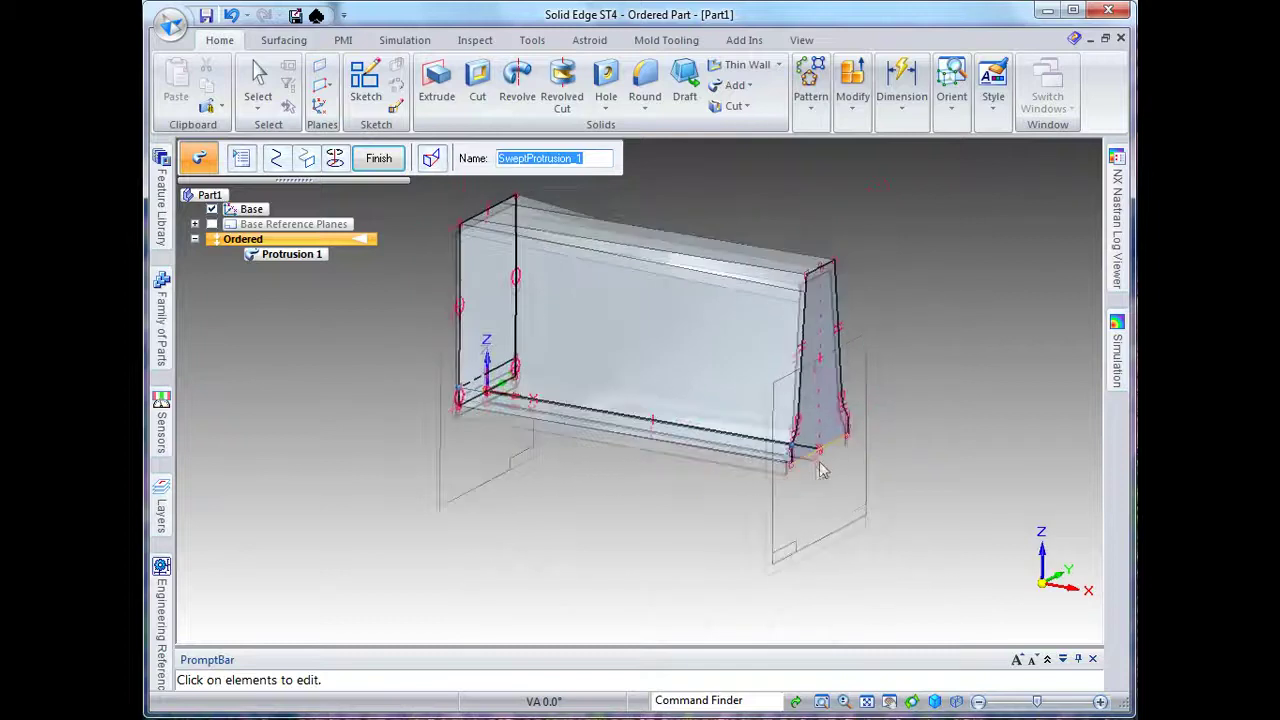
middle_drag(805, 520, 630, 520)
Add vertex-mapping sets pairing rectangular and tapered section corners, then inspect the sweep preview.
click(430, 158)
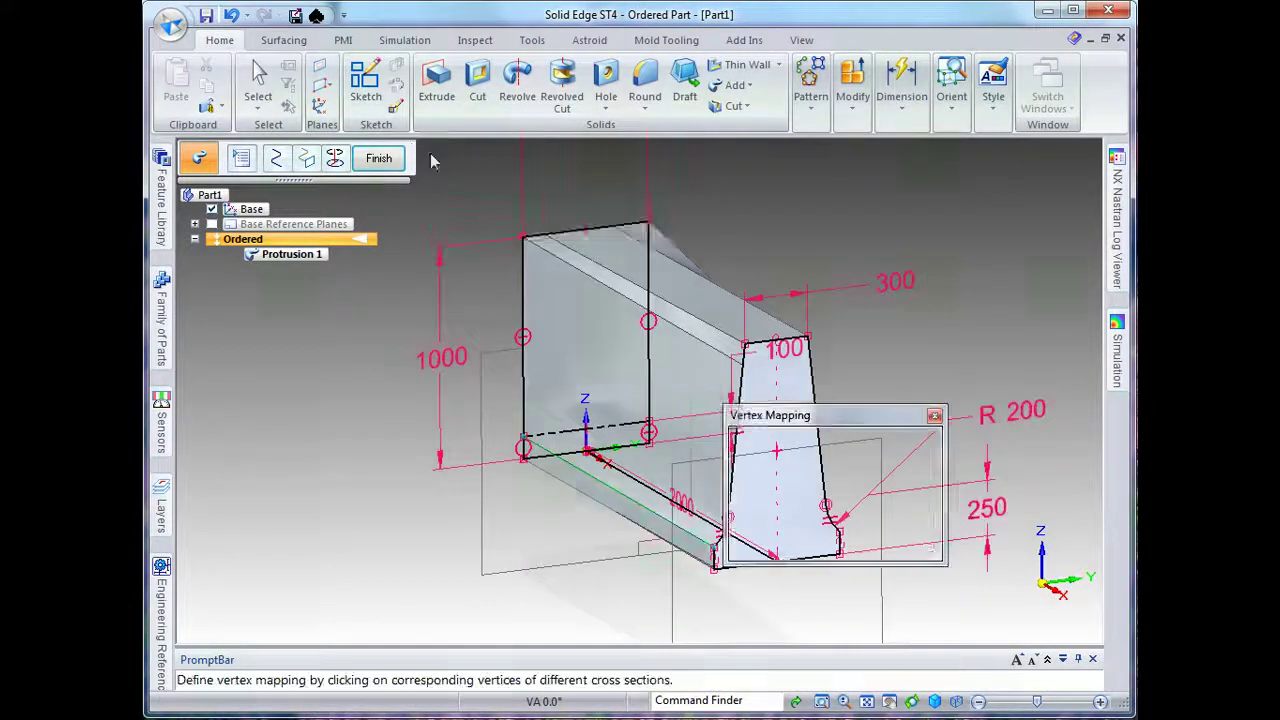
middle_drag(735, 443, 704, 499)
click(893, 461)
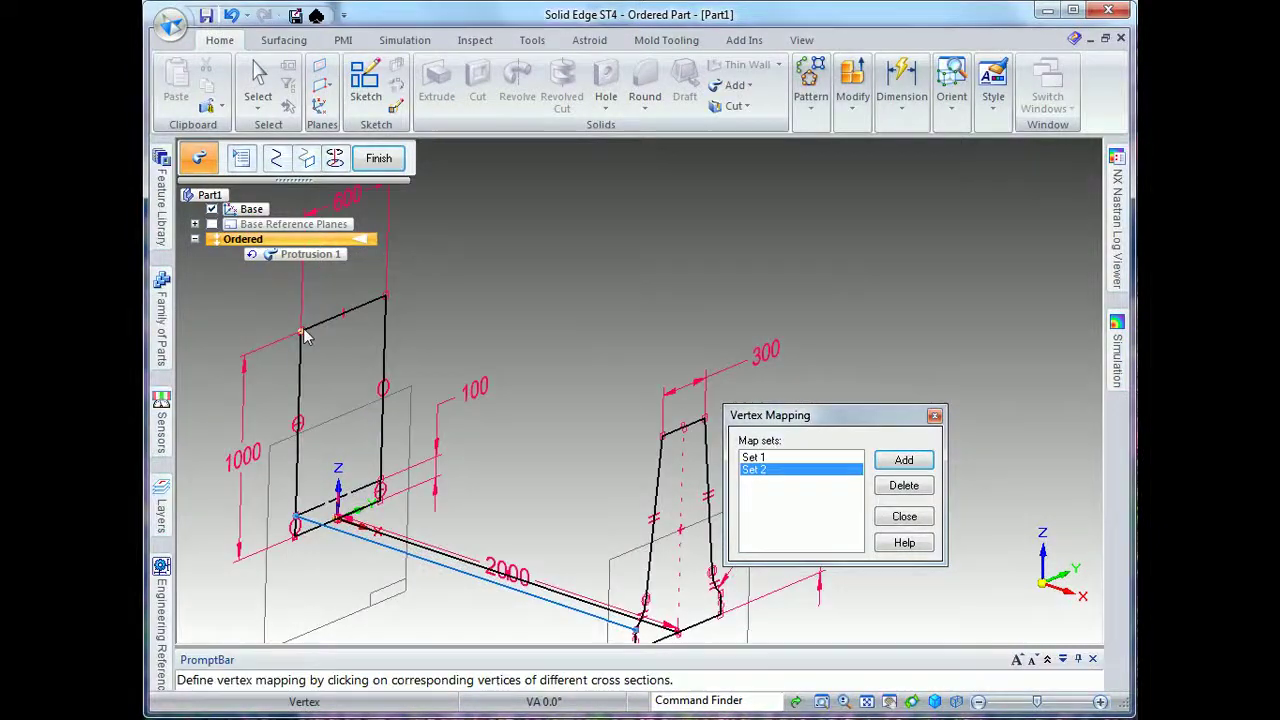
click(297, 524)
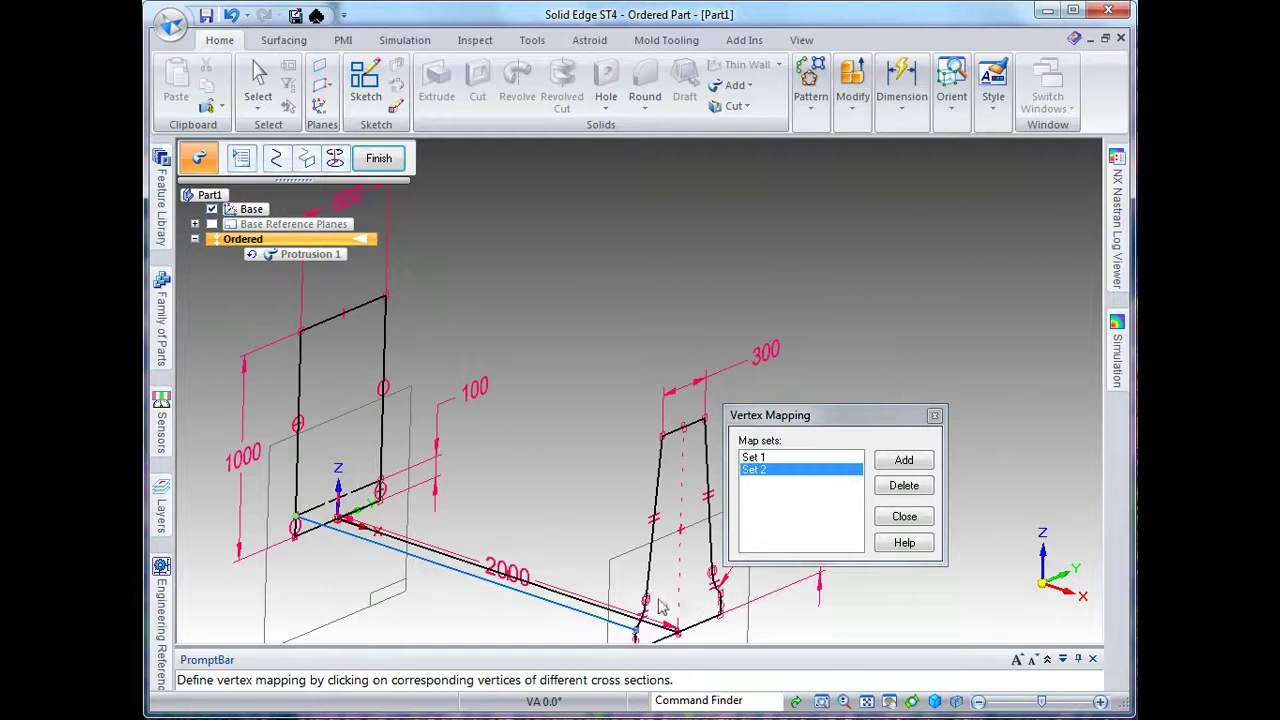
click(647, 600)
click(900, 461)
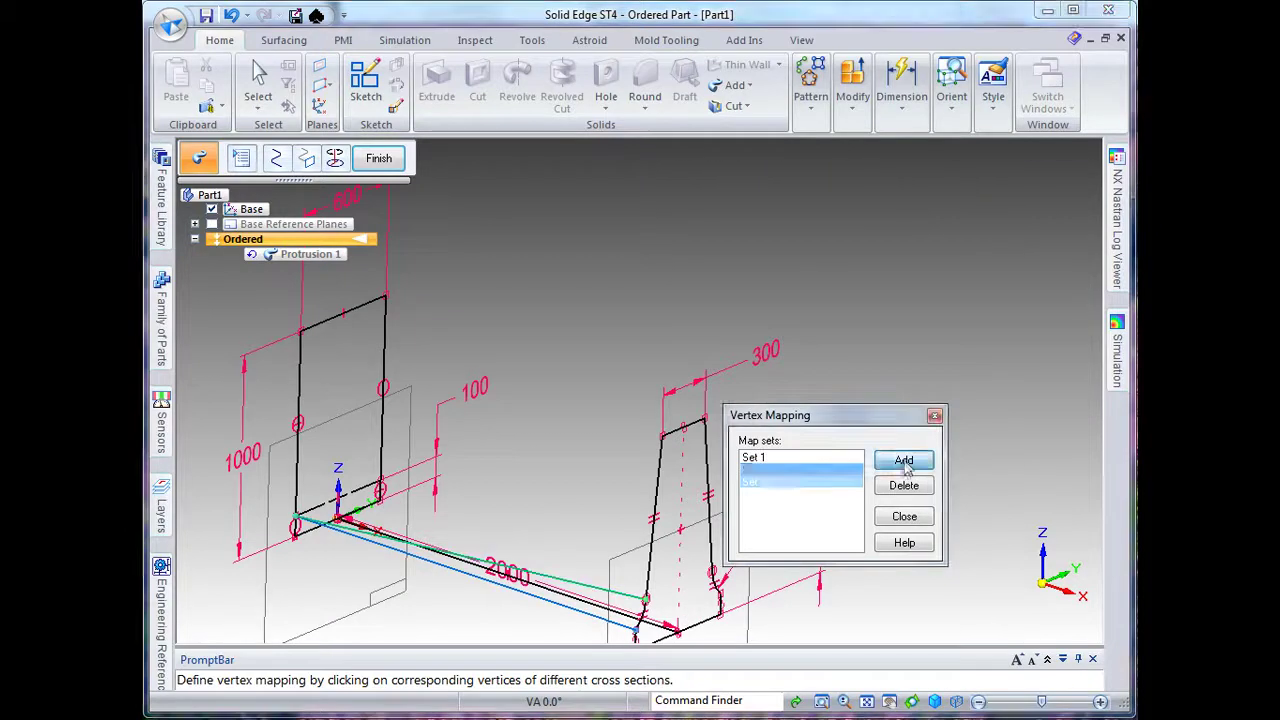
click(386, 488)
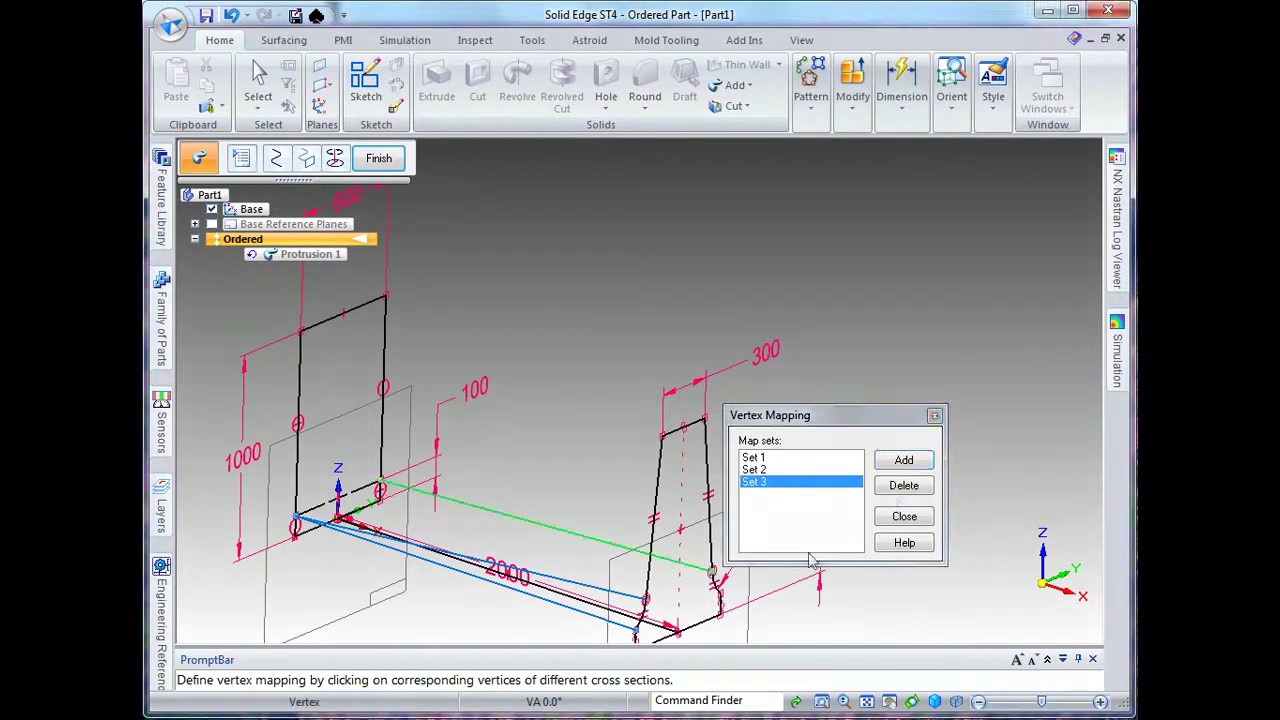
click(904, 461)
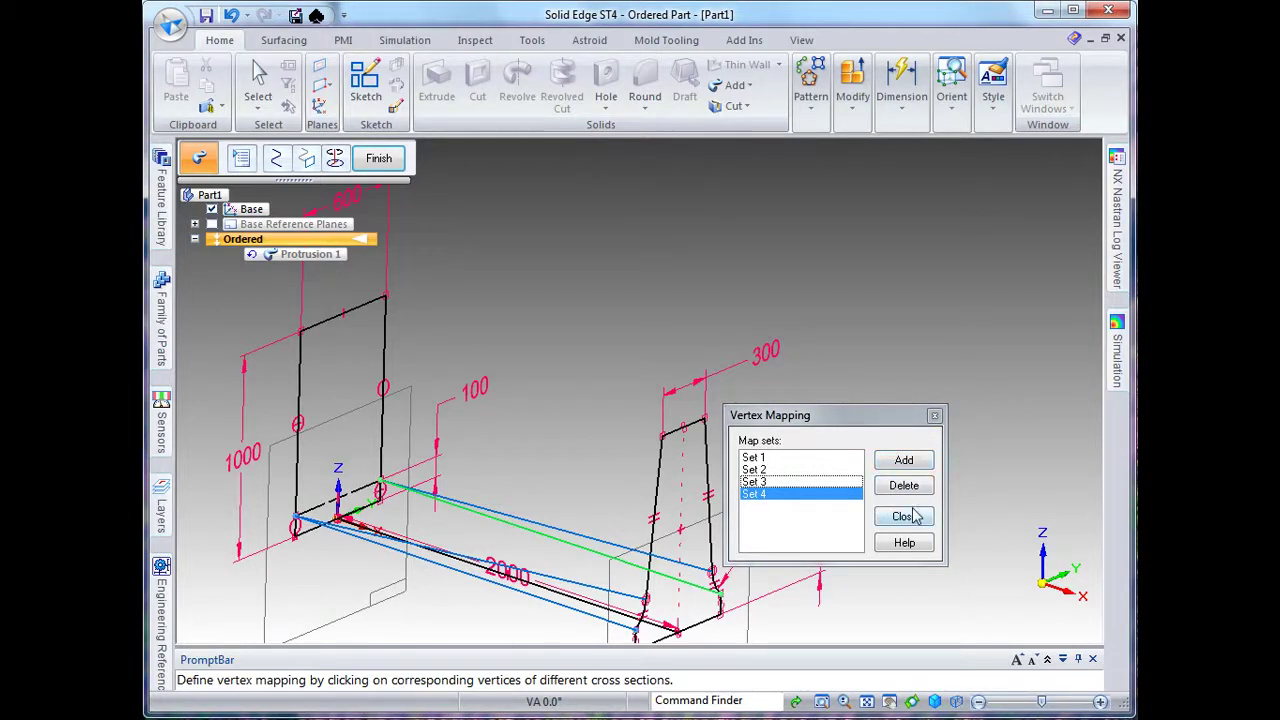
click(912, 516)
middle_drag(914, 517, 383, 178)
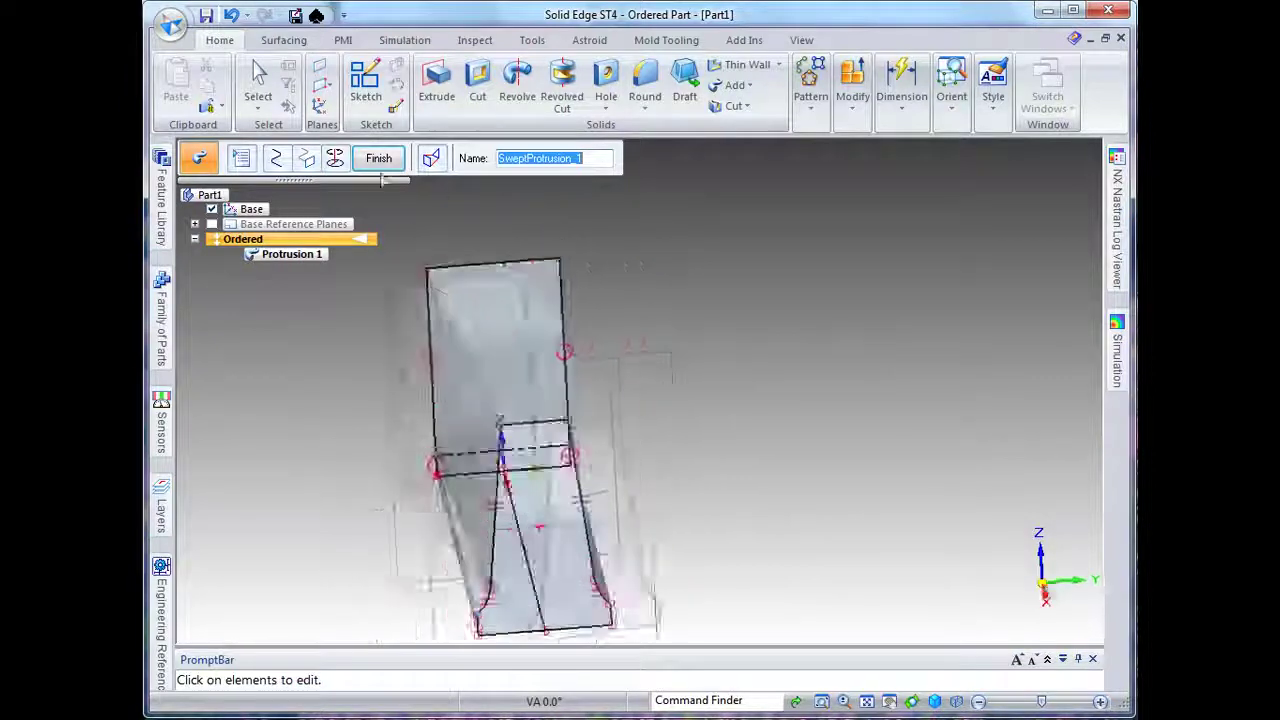
Finish the swept body, then sketch on its end face by copying the face outline.
click(379, 160)
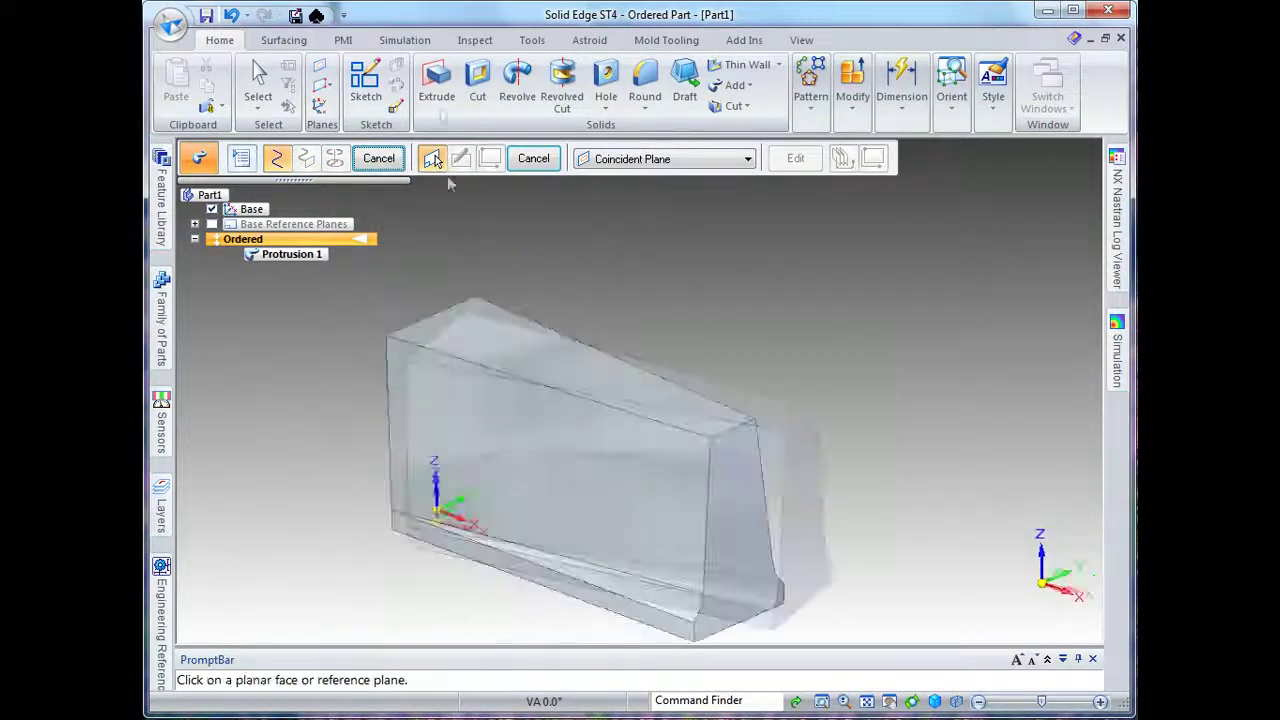
click(436, 82)
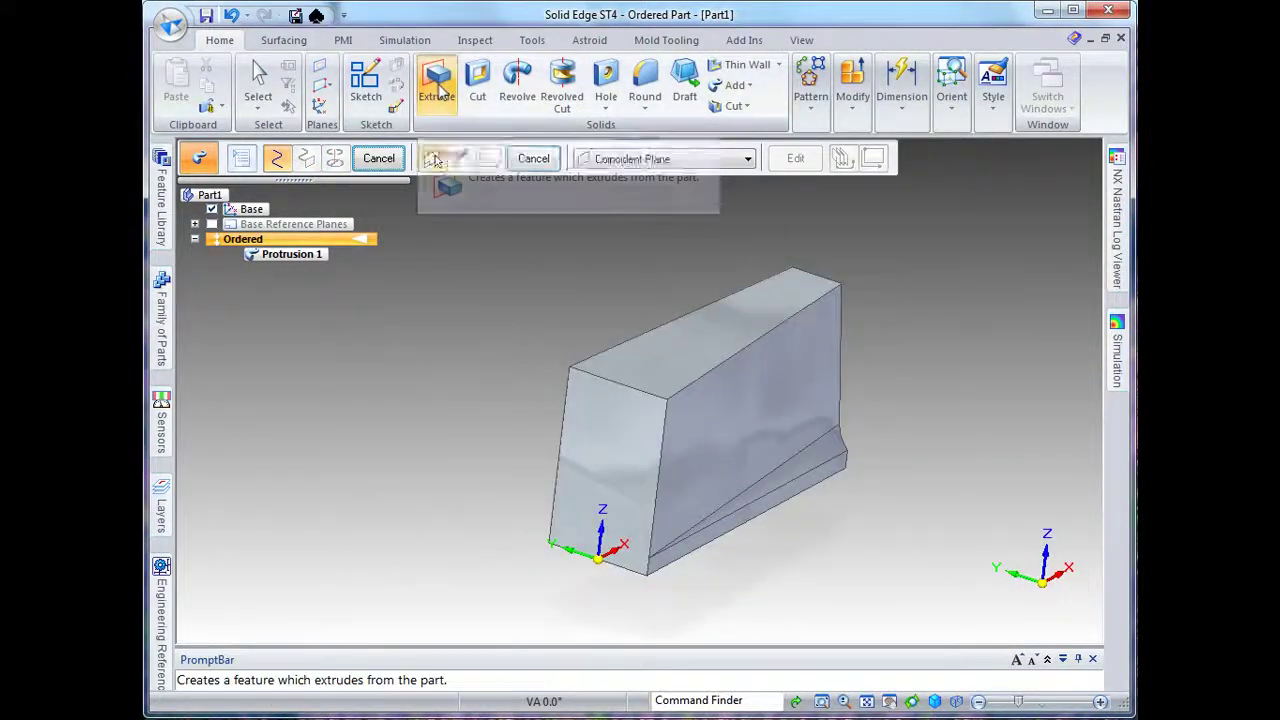
click(614, 502)
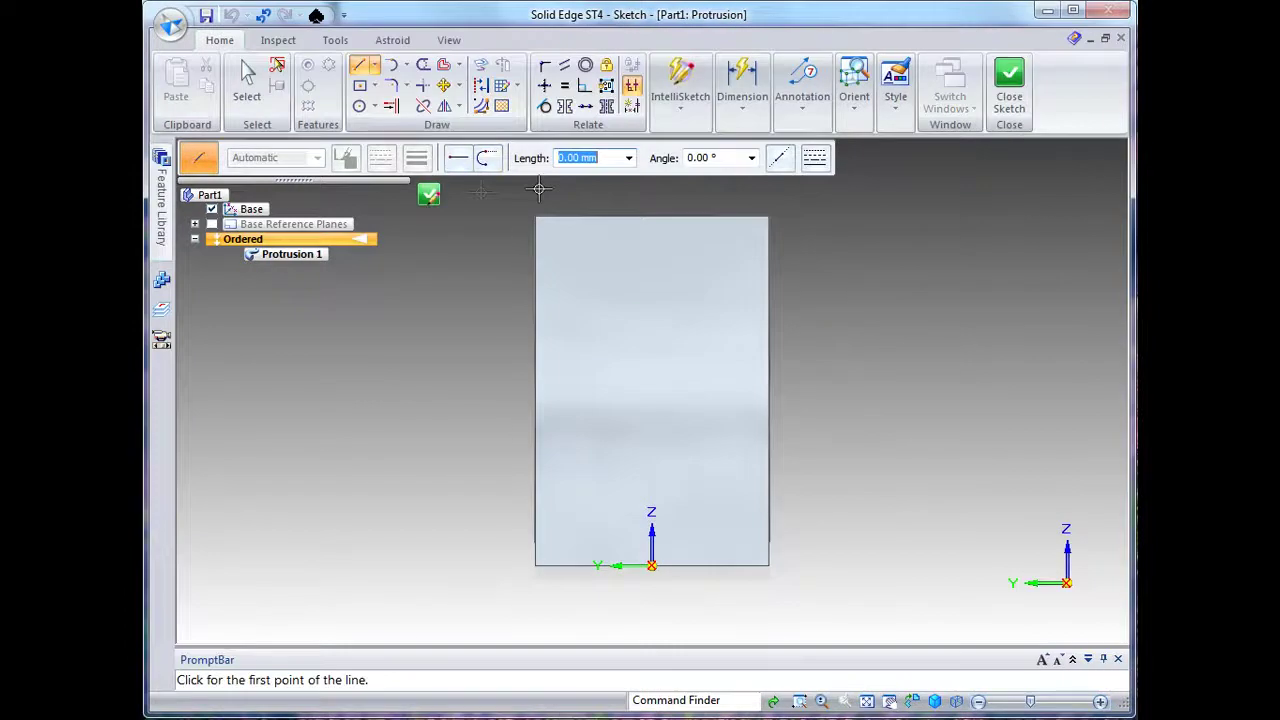
click(481, 65)
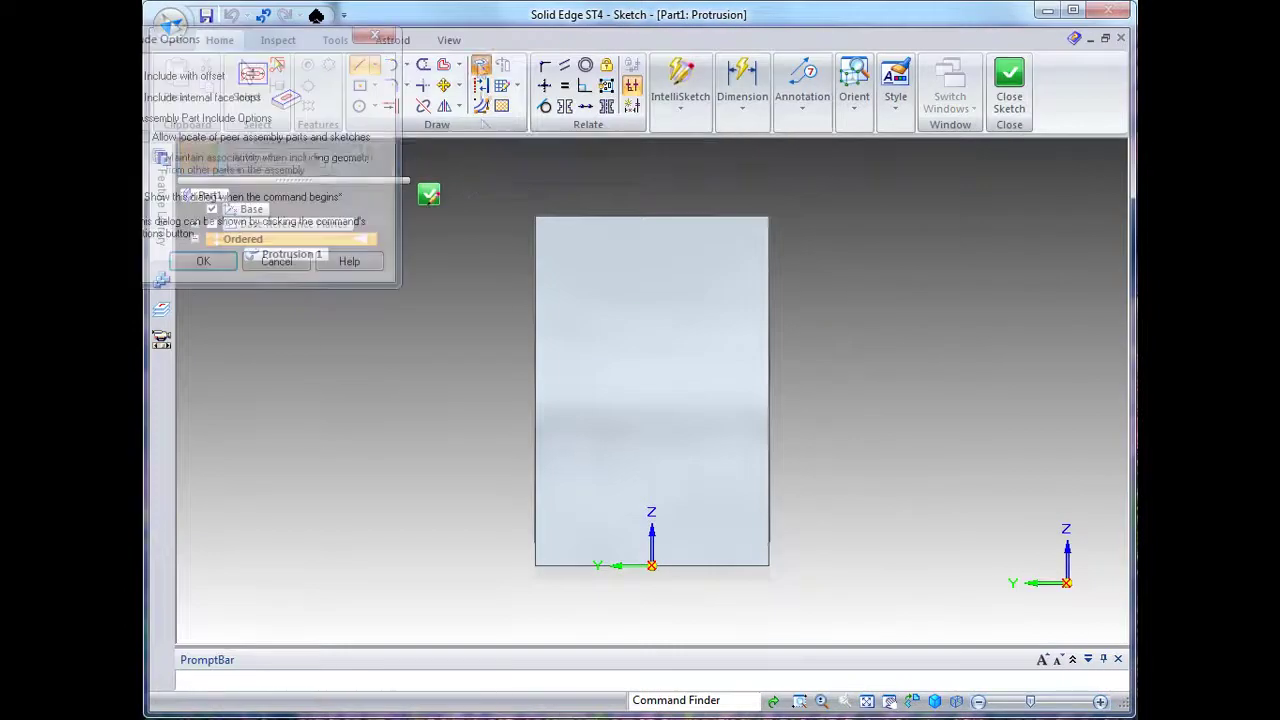
click(197, 268)
click(491, 158)
click(440, 209)
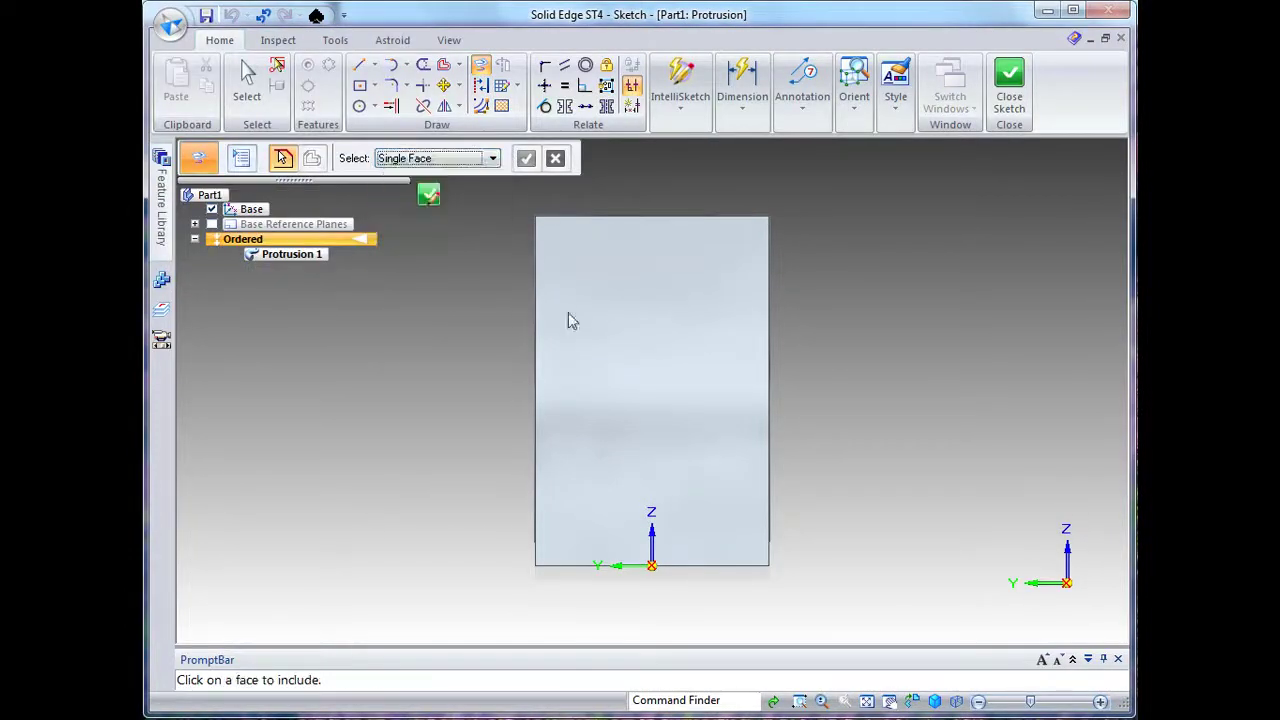
click(586, 363)
right_click(486, 410)
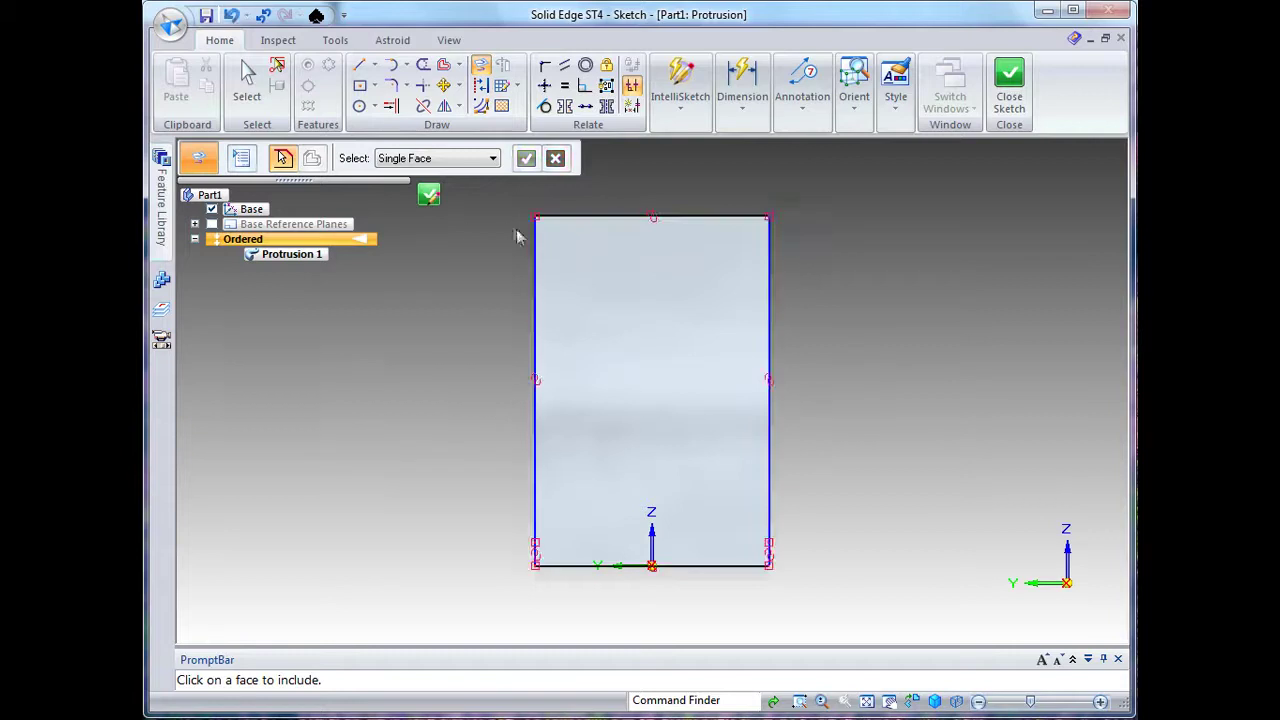
Extrude the end-face outline 150 mm outward as Protrusion 5.
click(429, 196)
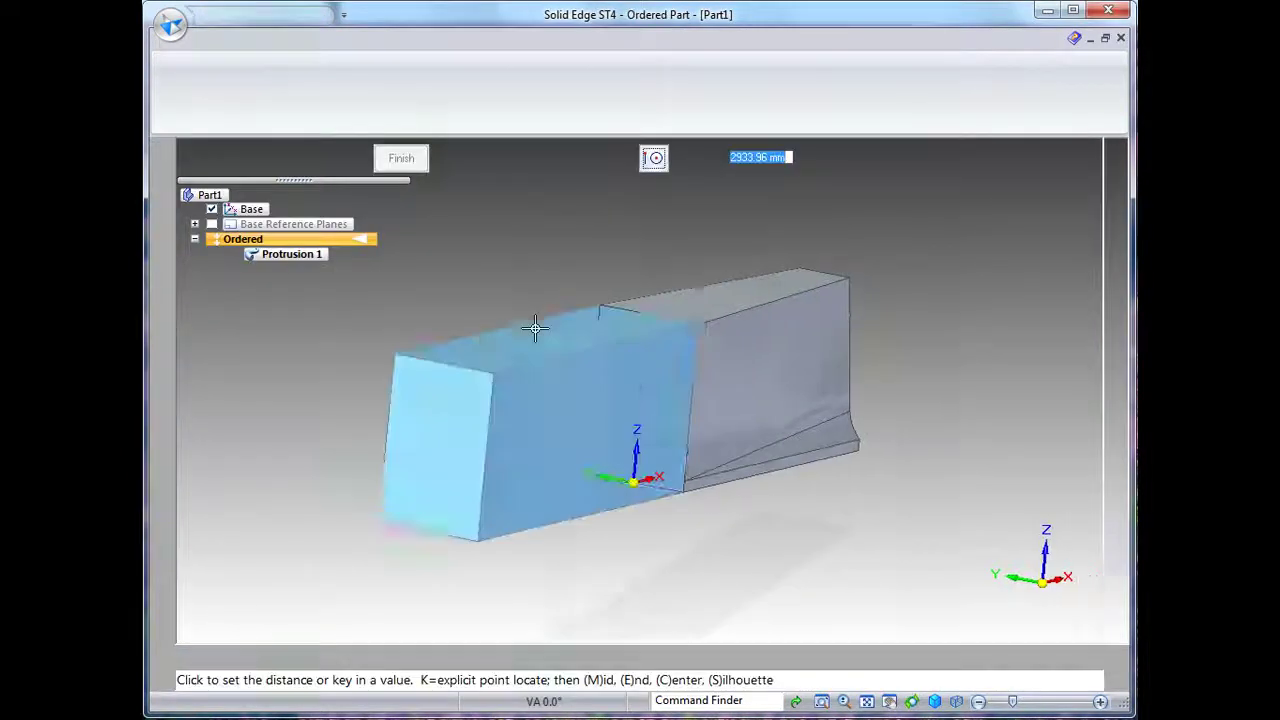
text(150)
key(Return)
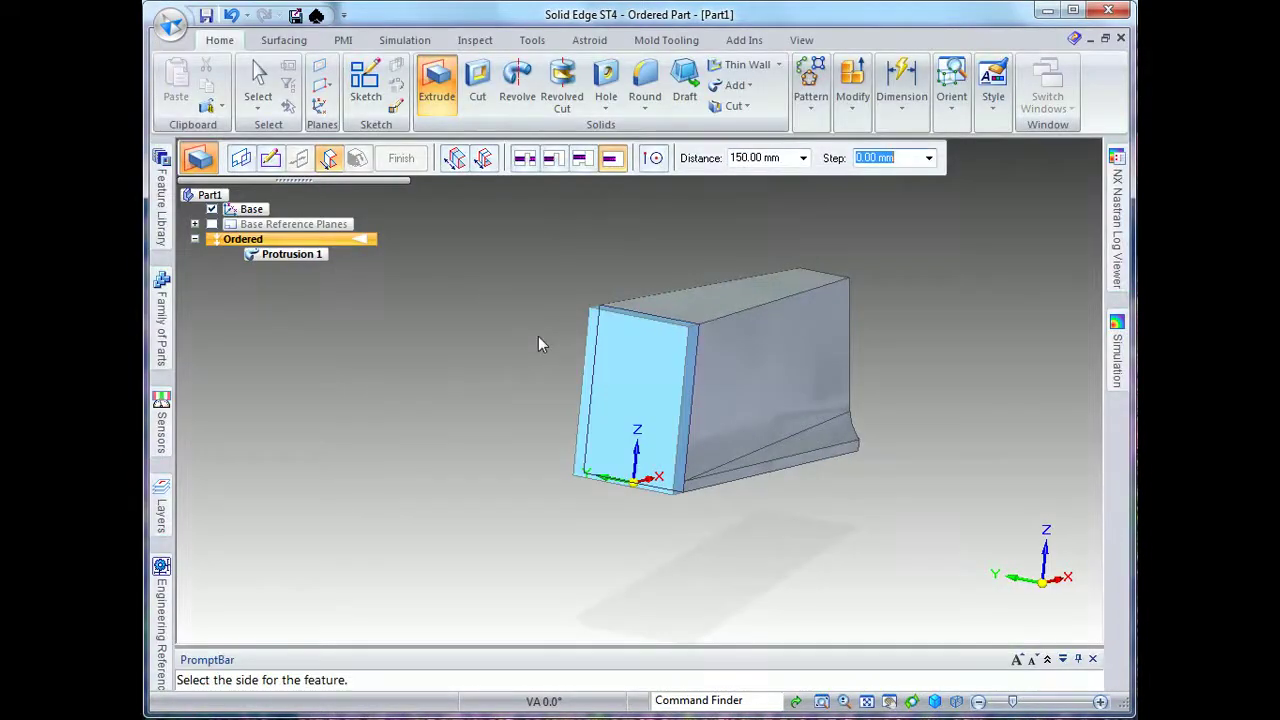
click(538, 344)
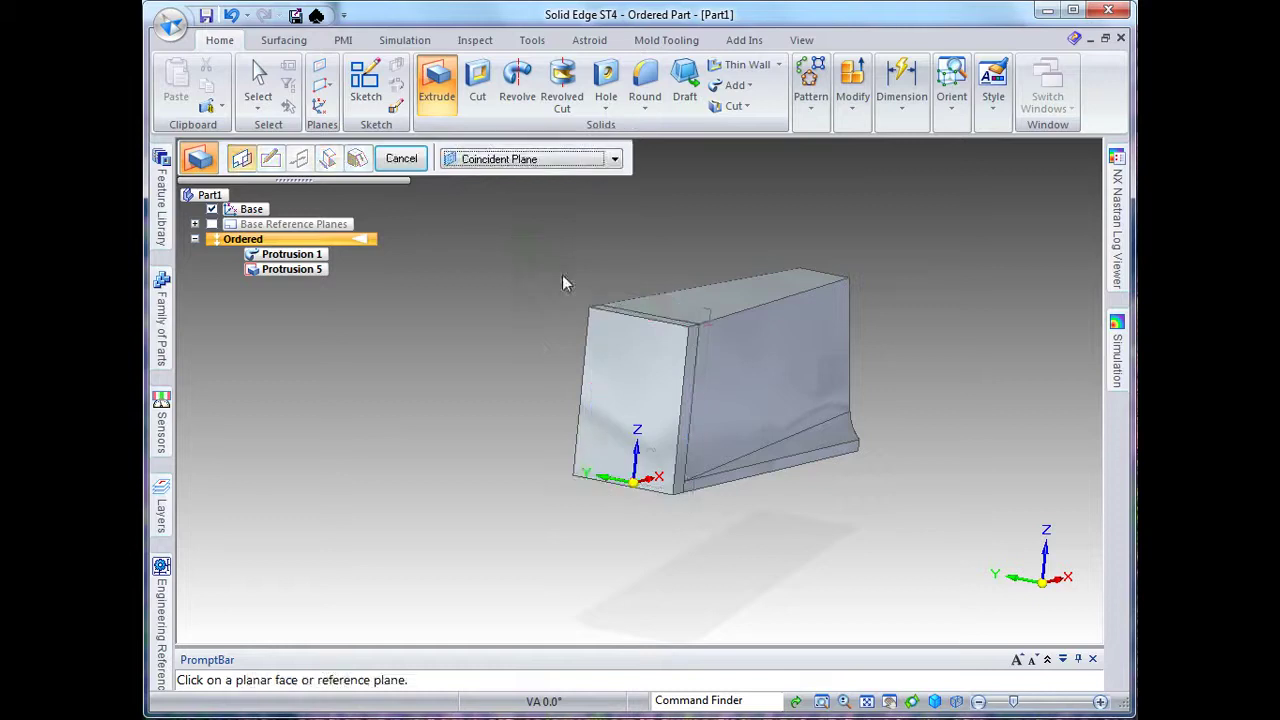
Start a sketch on the new extrusion's end face and copy its face outline into it.
click(587, 463)
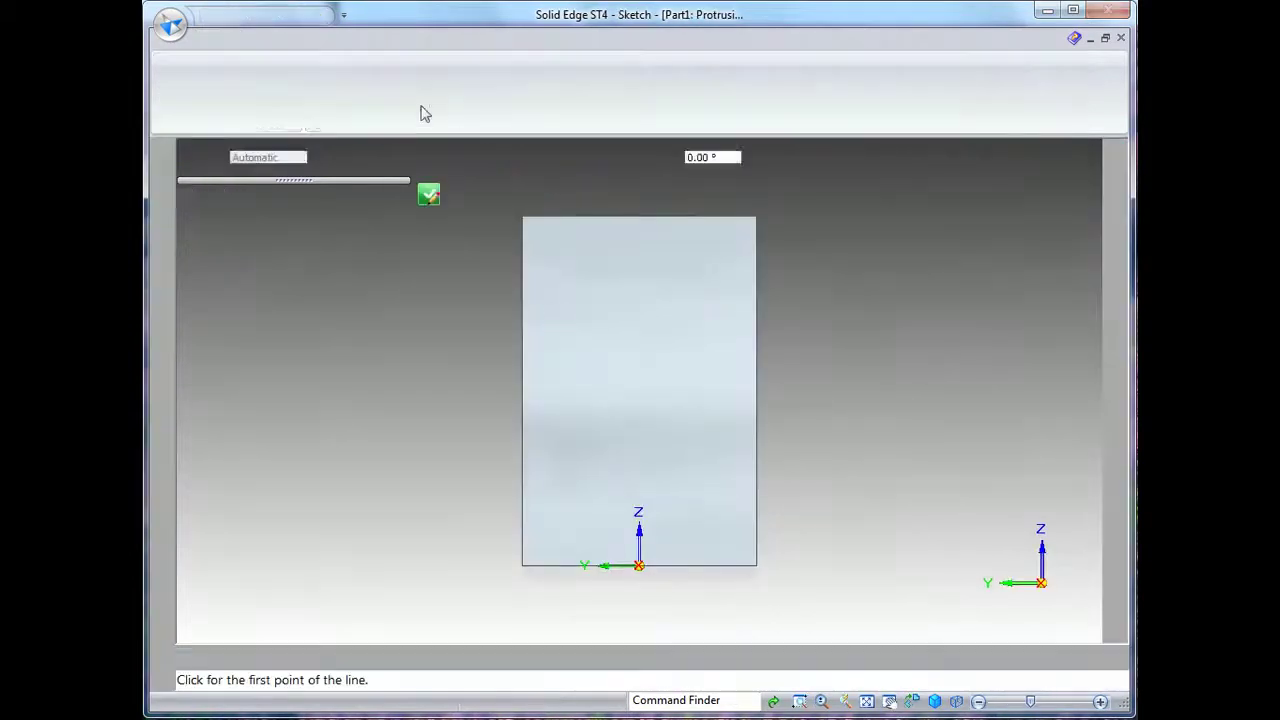
click(481, 64)
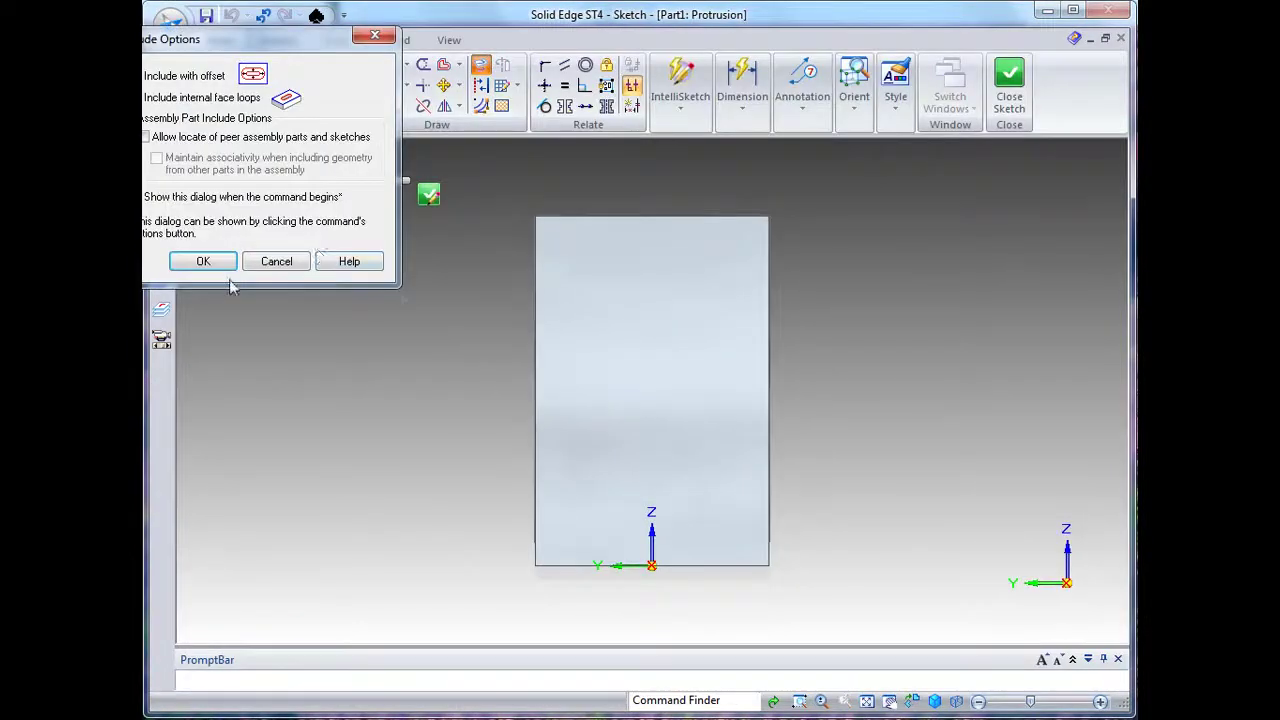
click(205, 262)
click(488, 158)
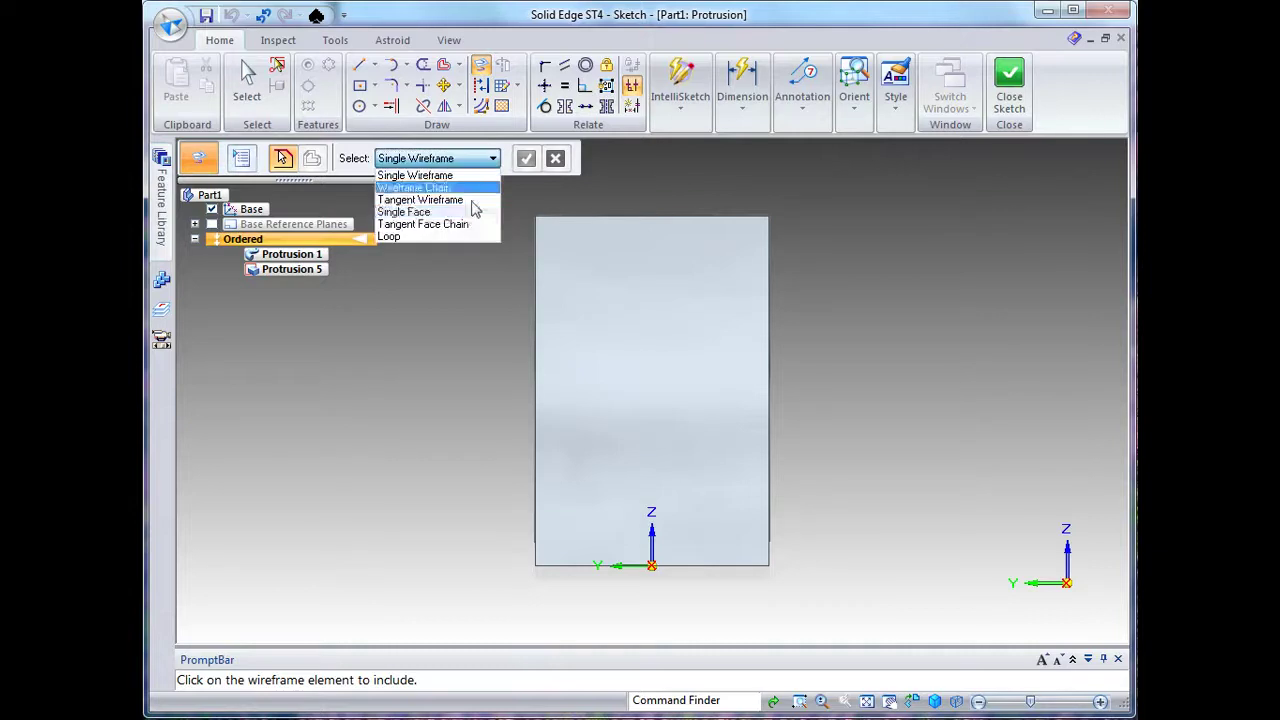
click(462, 210)
click(563, 526)
right_click(452, 560)
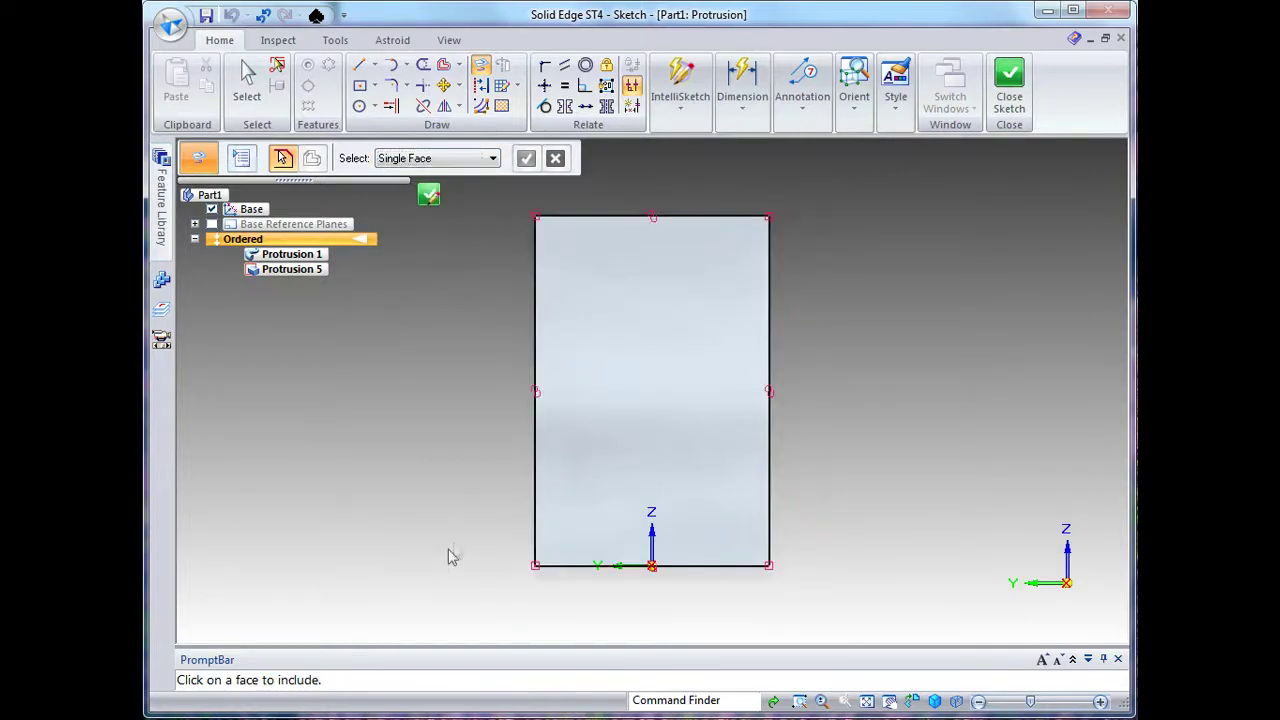
Draw the step line from the top edge to the left edge and the right shoulder line.
click(358, 64)
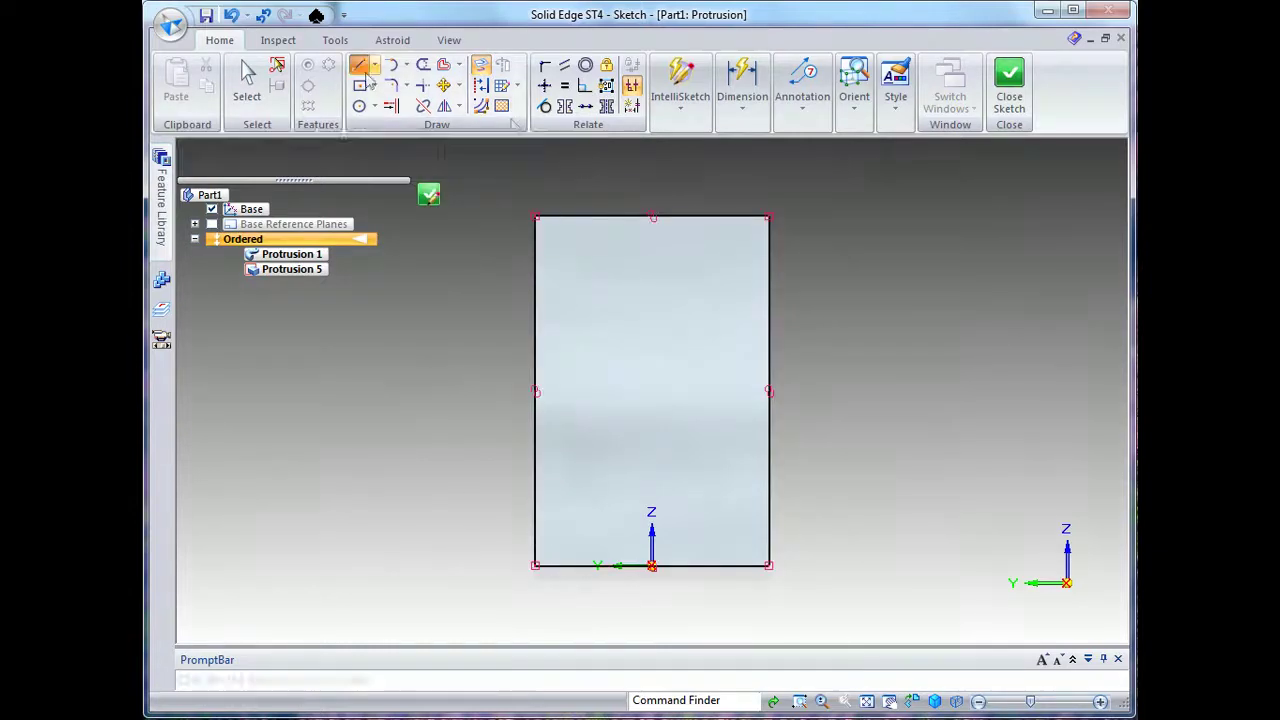
click(585, 217)
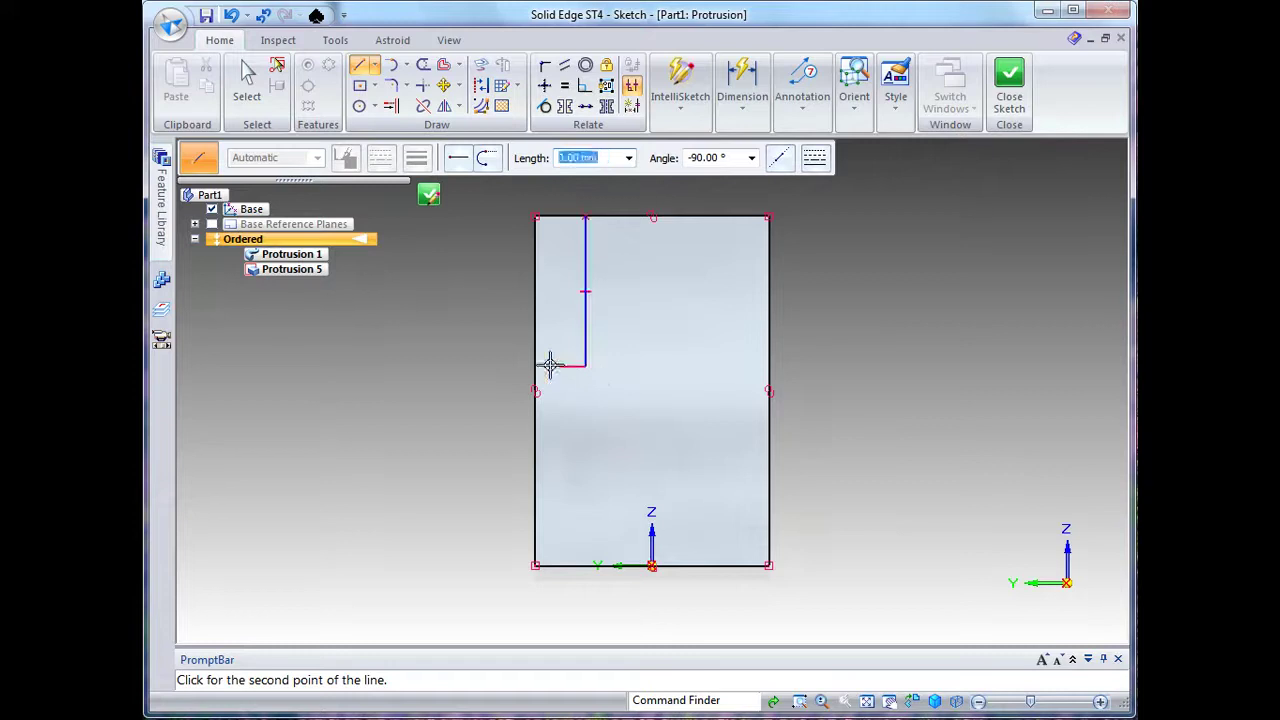
click(537, 366)
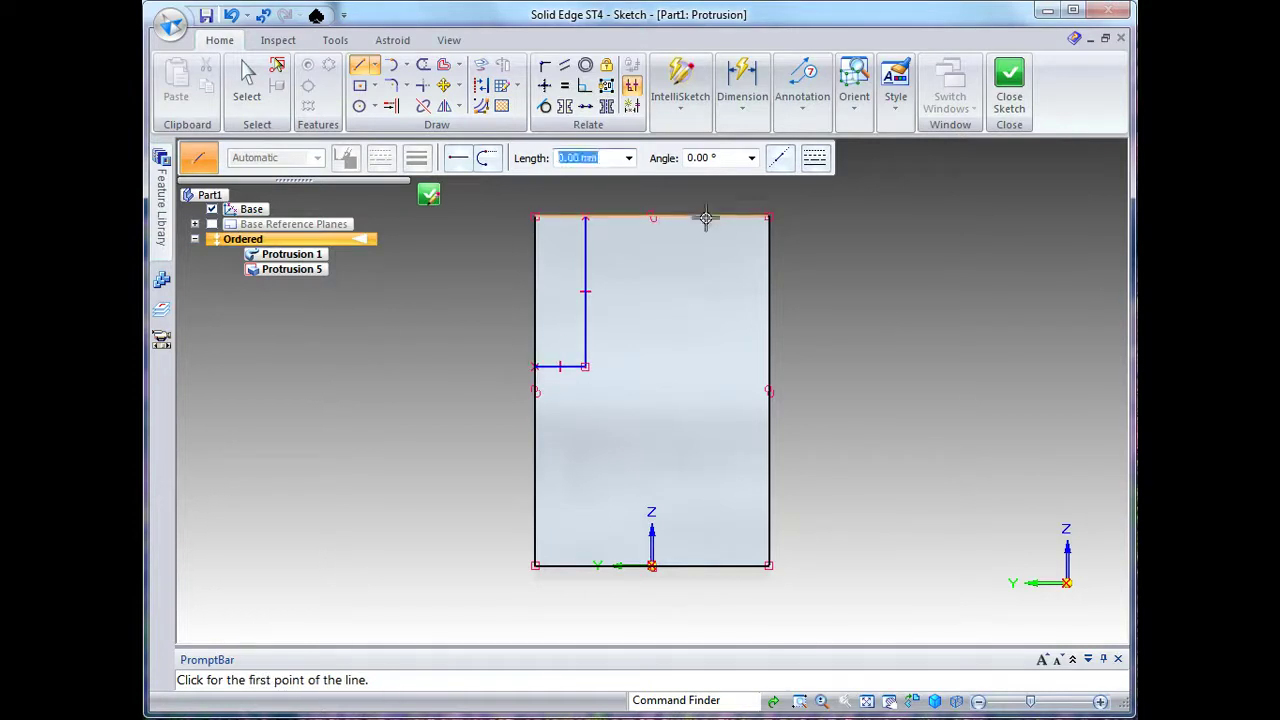
click(769, 366)
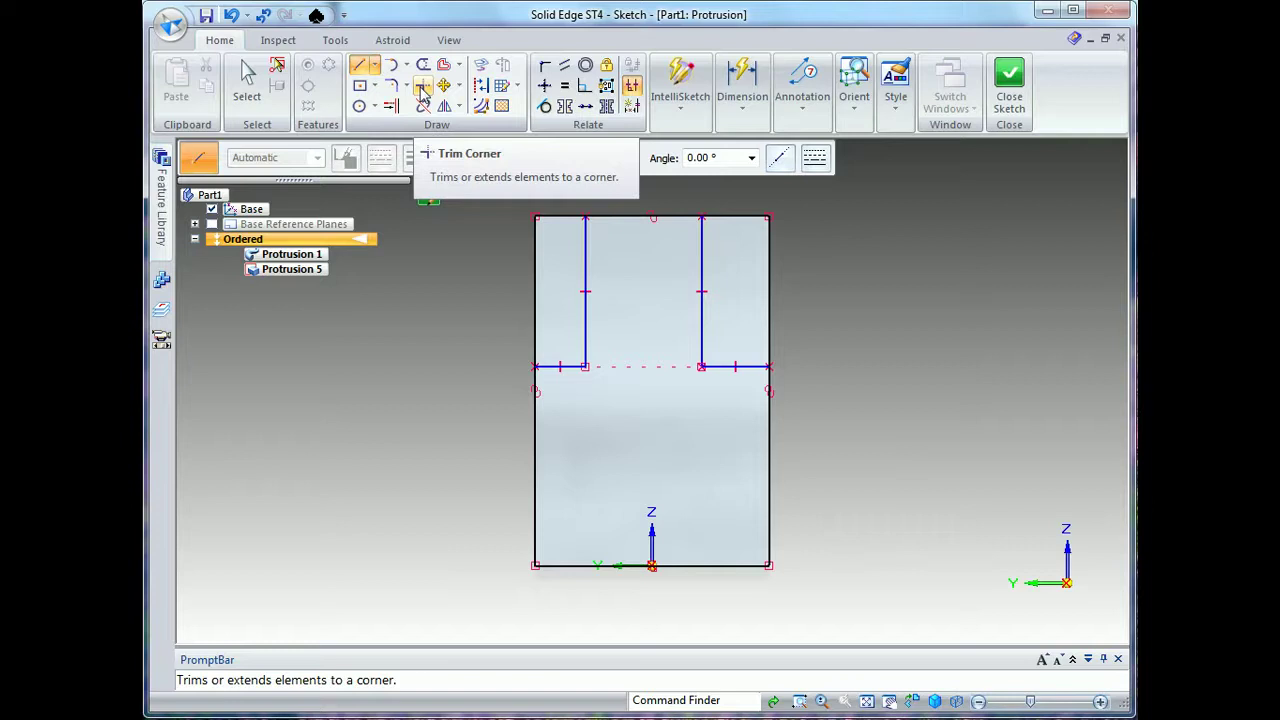
click(423, 86)
Trim the excess top corner and side segments and make both shoulder lines equal.
click(423, 65)
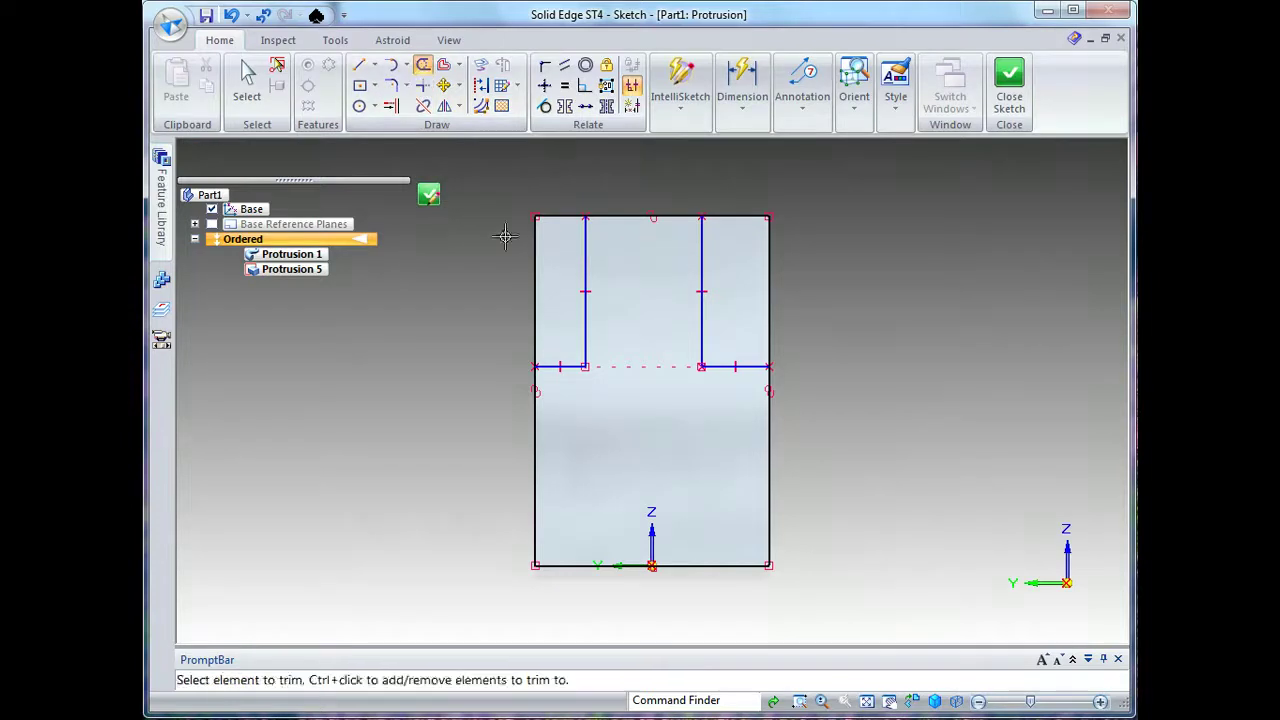
drag(504, 240, 591, 203)
drag(735, 212, 794, 283)
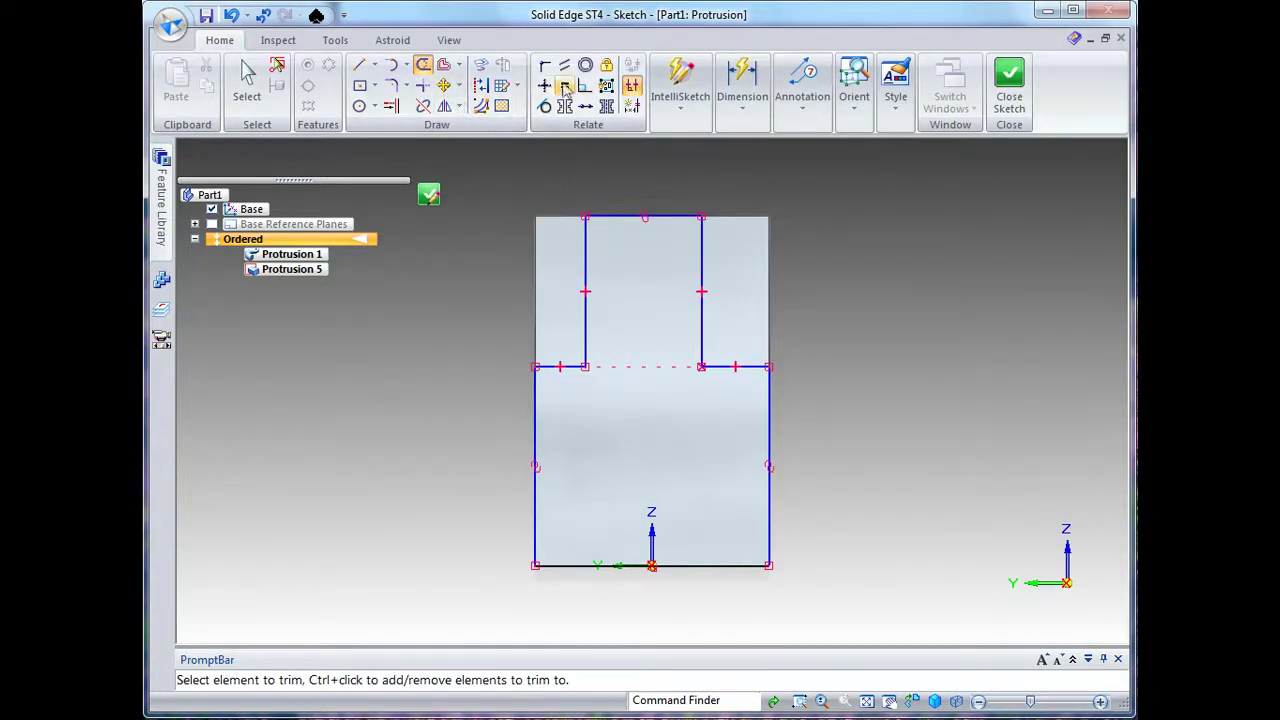
click(564, 85)
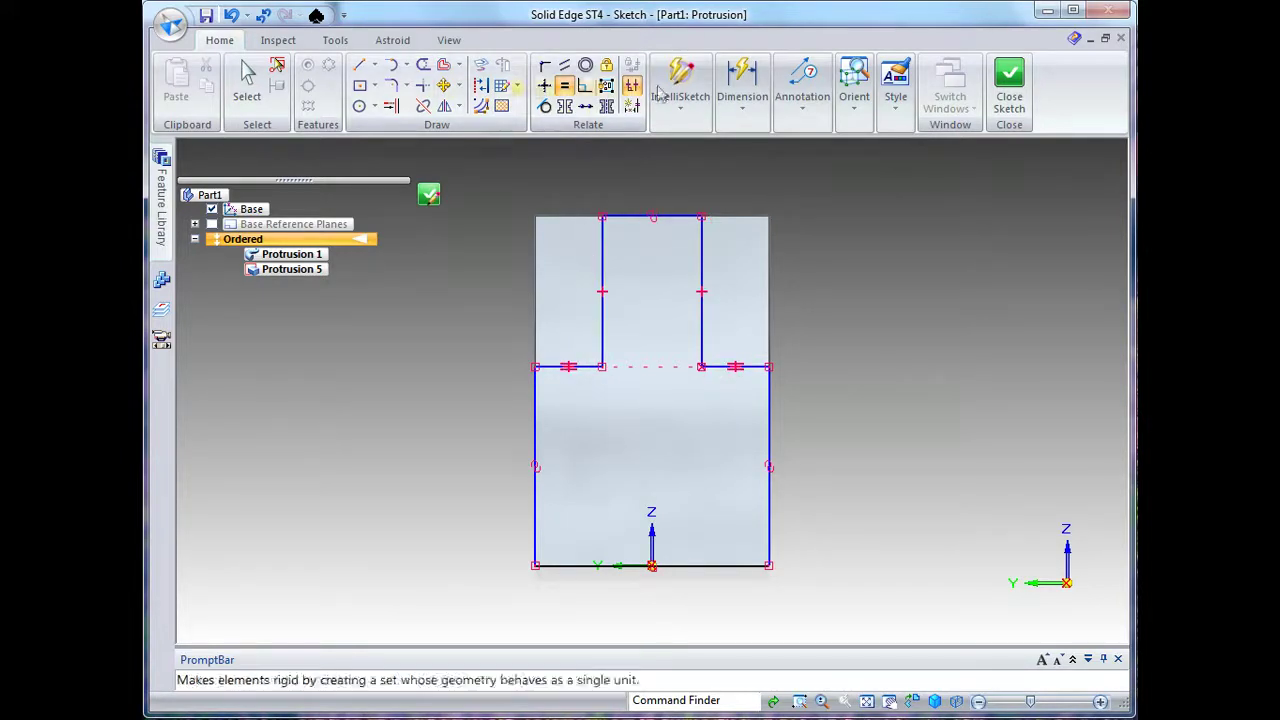
Dimension the tongue width to 400 and the left shoulder height to 500.
click(736, 84)
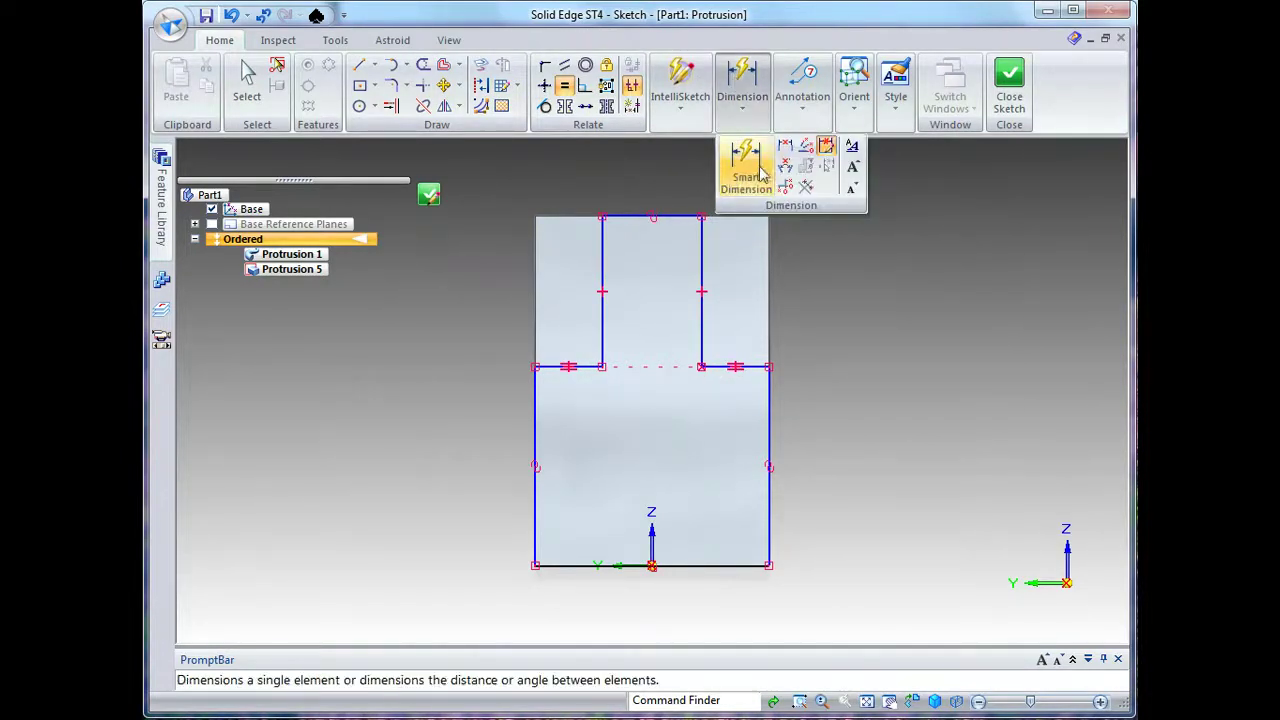
click(742, 166)
click(626, 219)
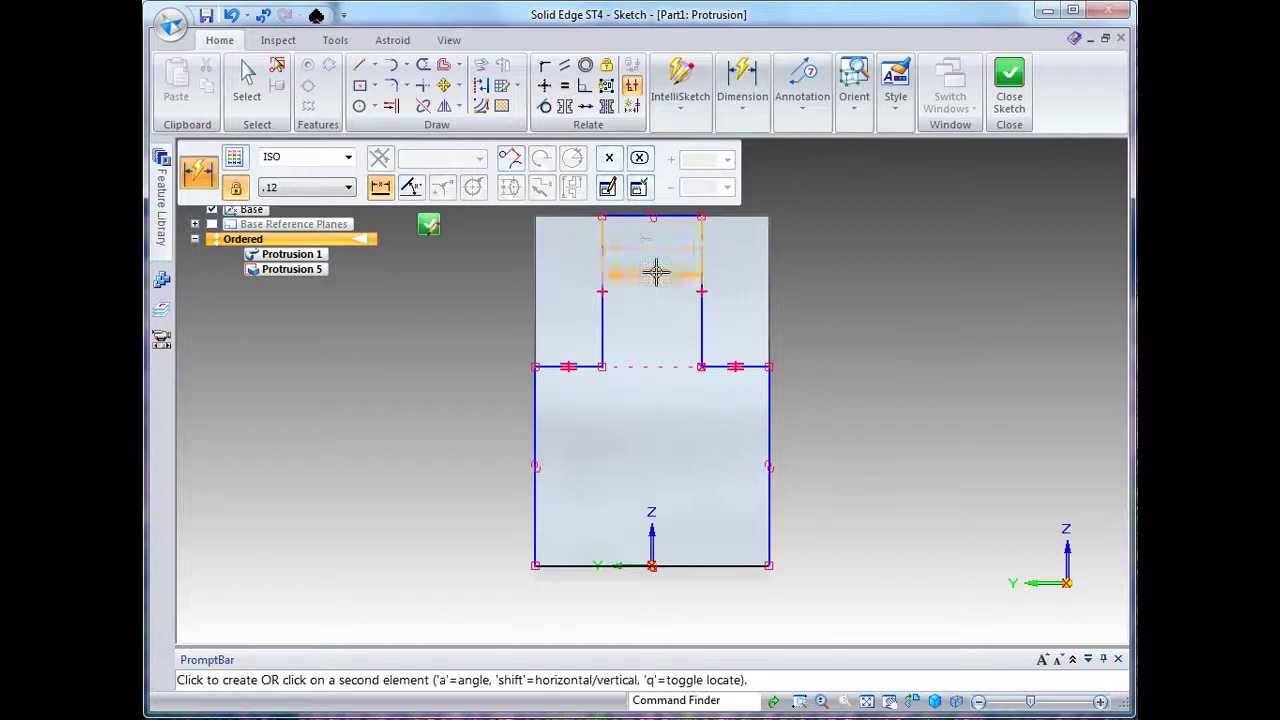
click(832, 241)
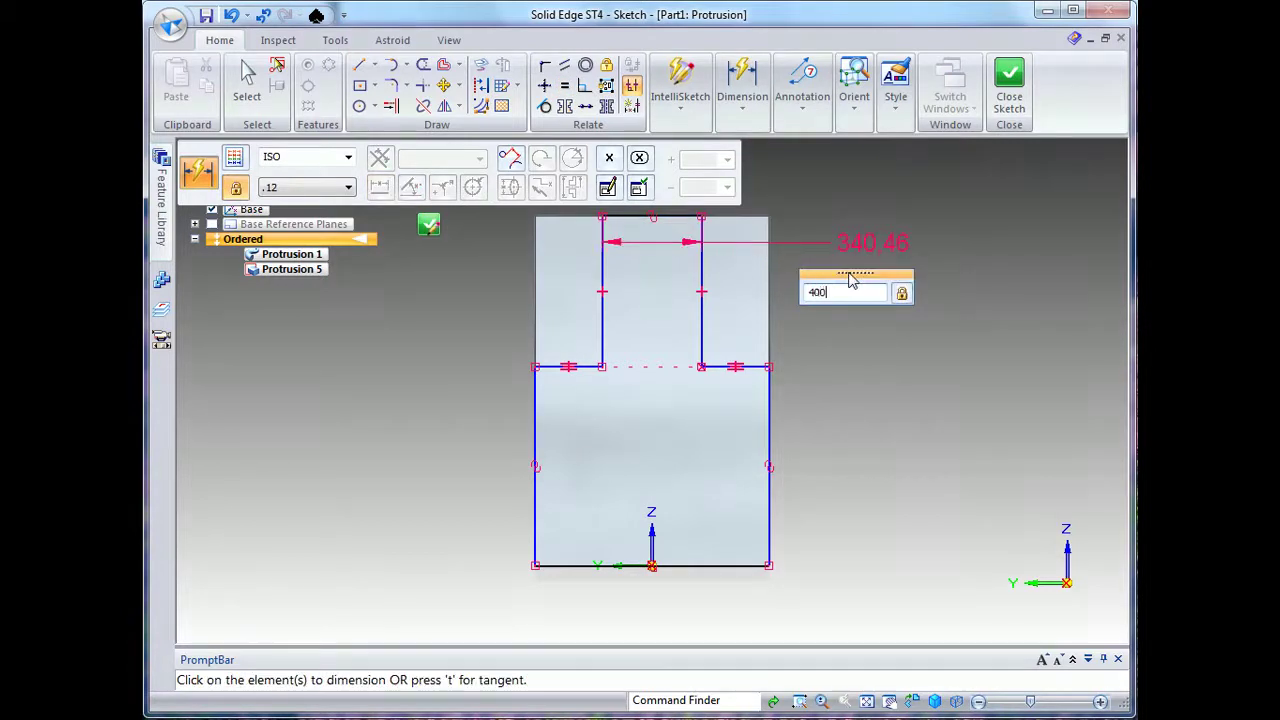
key(Return)
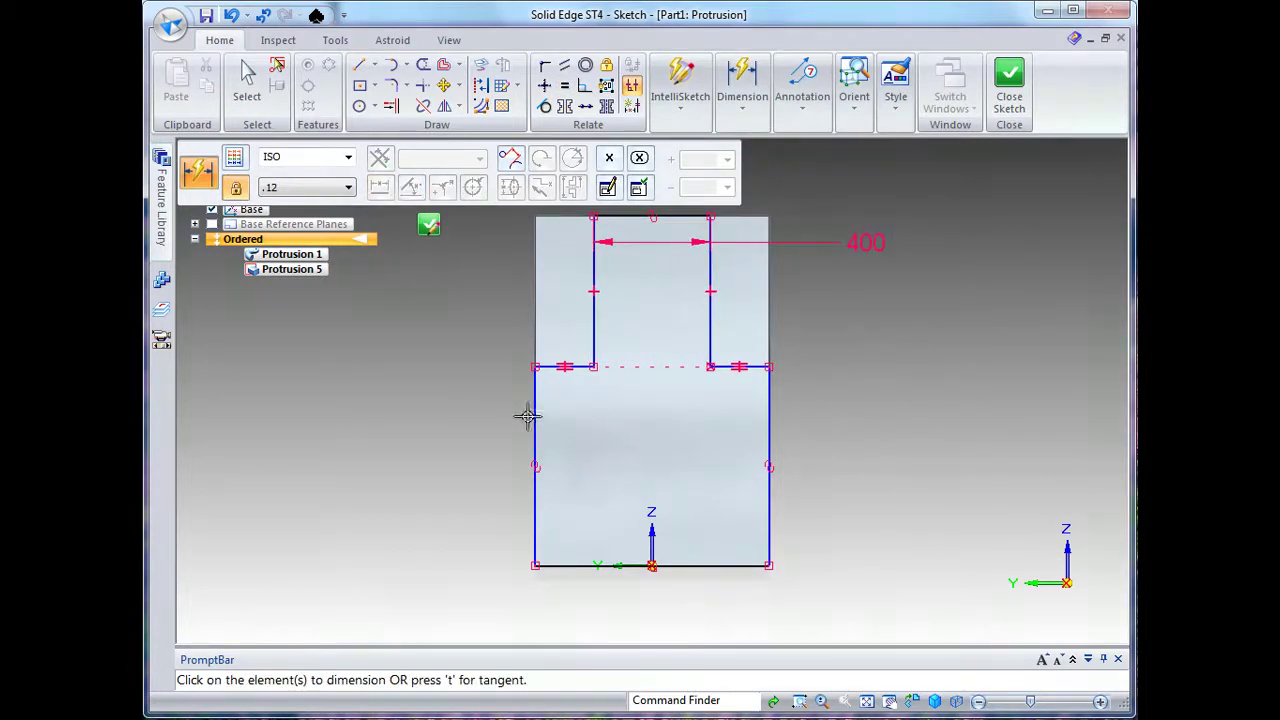
click(531, 416)
click(483, 417)
text(50)
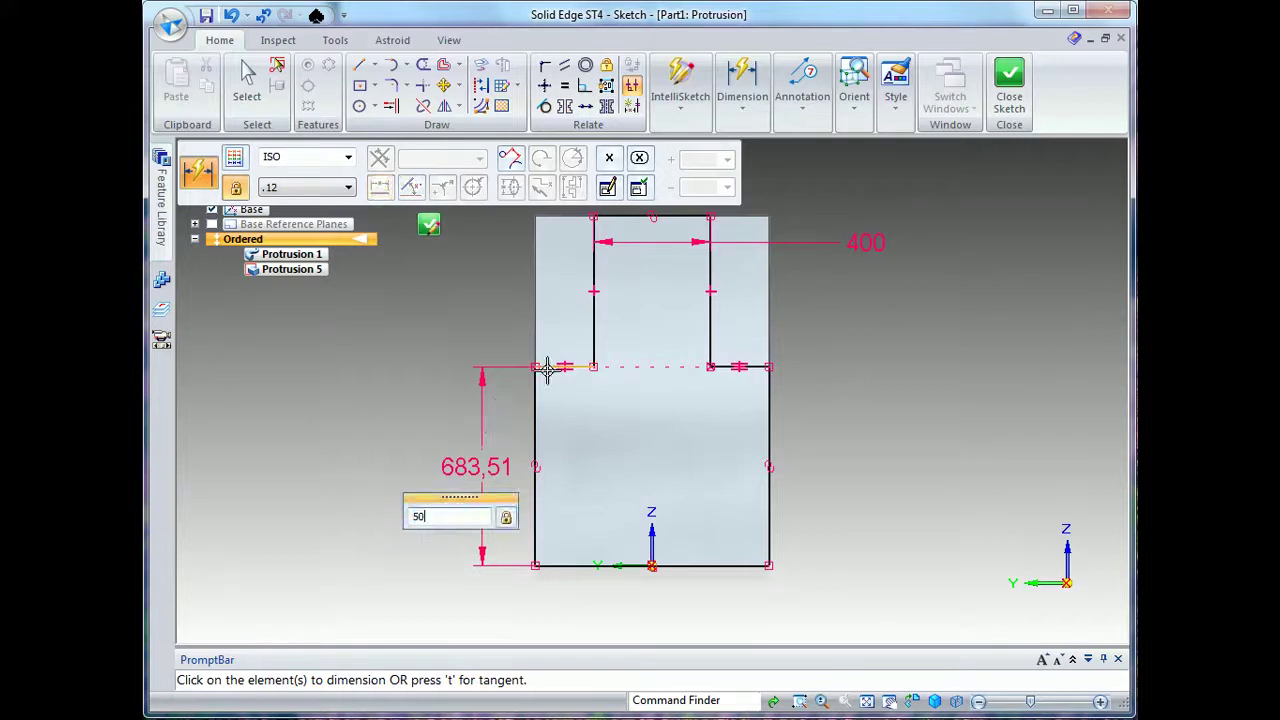
text(0)
key(Return)
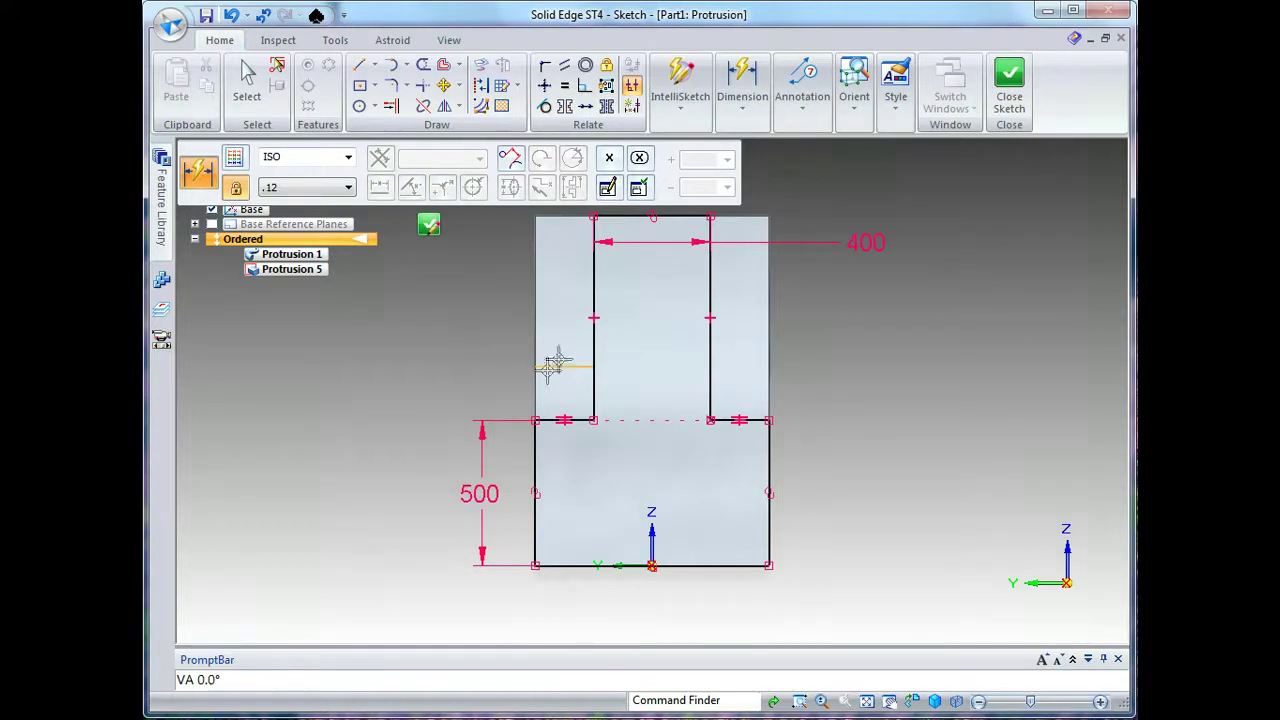
click(1009, 88)
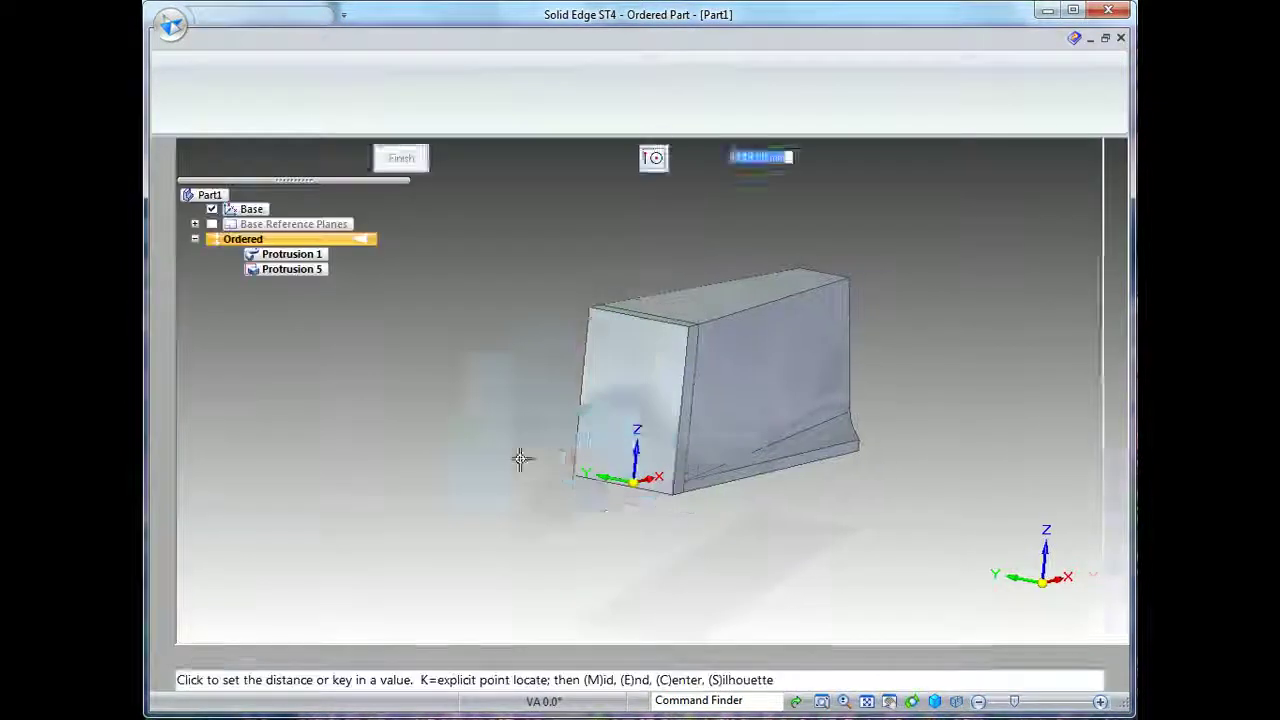
Extrude the stepped profile 750 mm as Protrusion 6.
text(750)
key(Return)
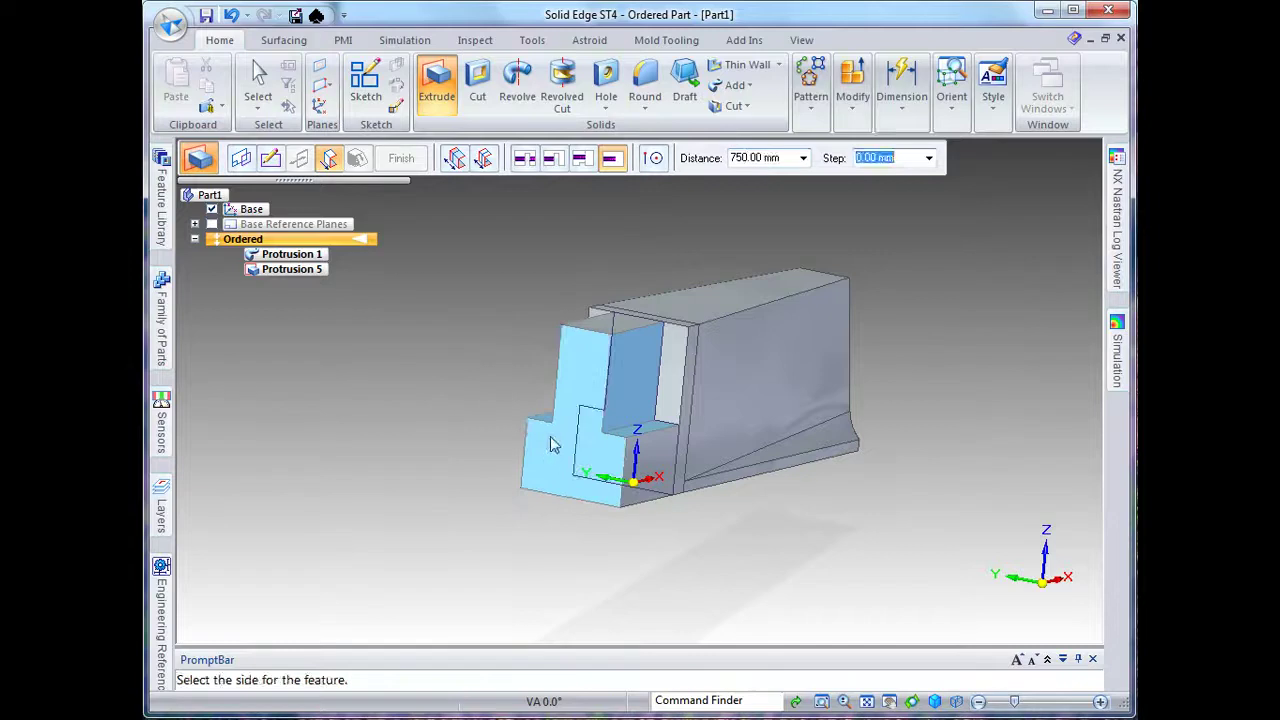
click(551, 440)
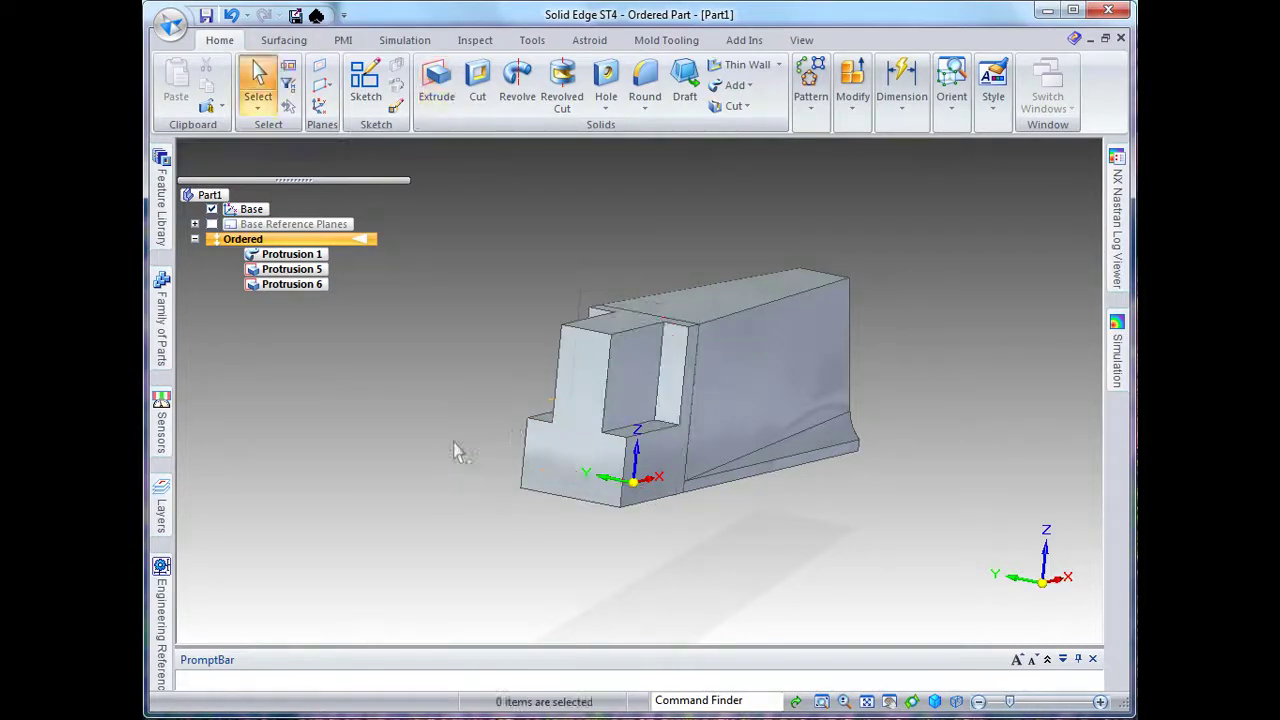
Reorient the view and bring up the part's variable table.
key(ctrl+j)
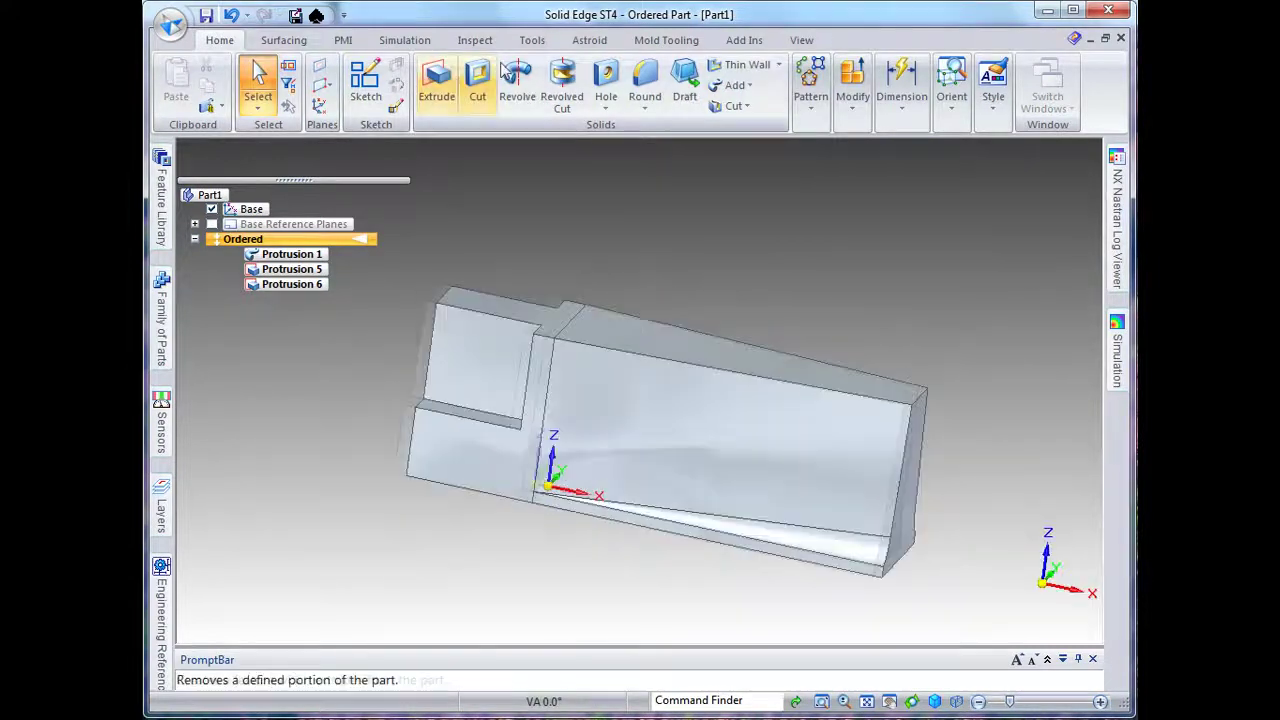
click(532, 40)
click(290, 64)
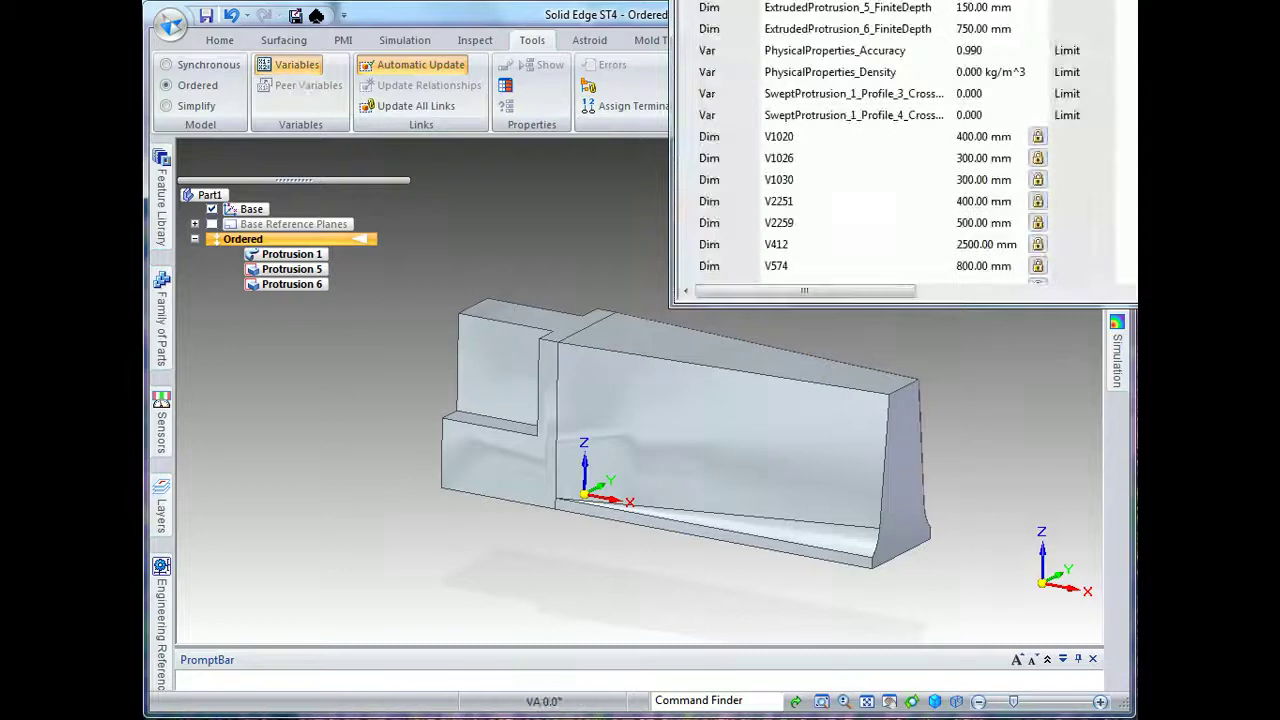
Set ExtrudedProtrusion_5 depth to 200 mm and ExtrudedProtrusion_6 depth to 800 mm.
drag(1020, 0, 516, 323)
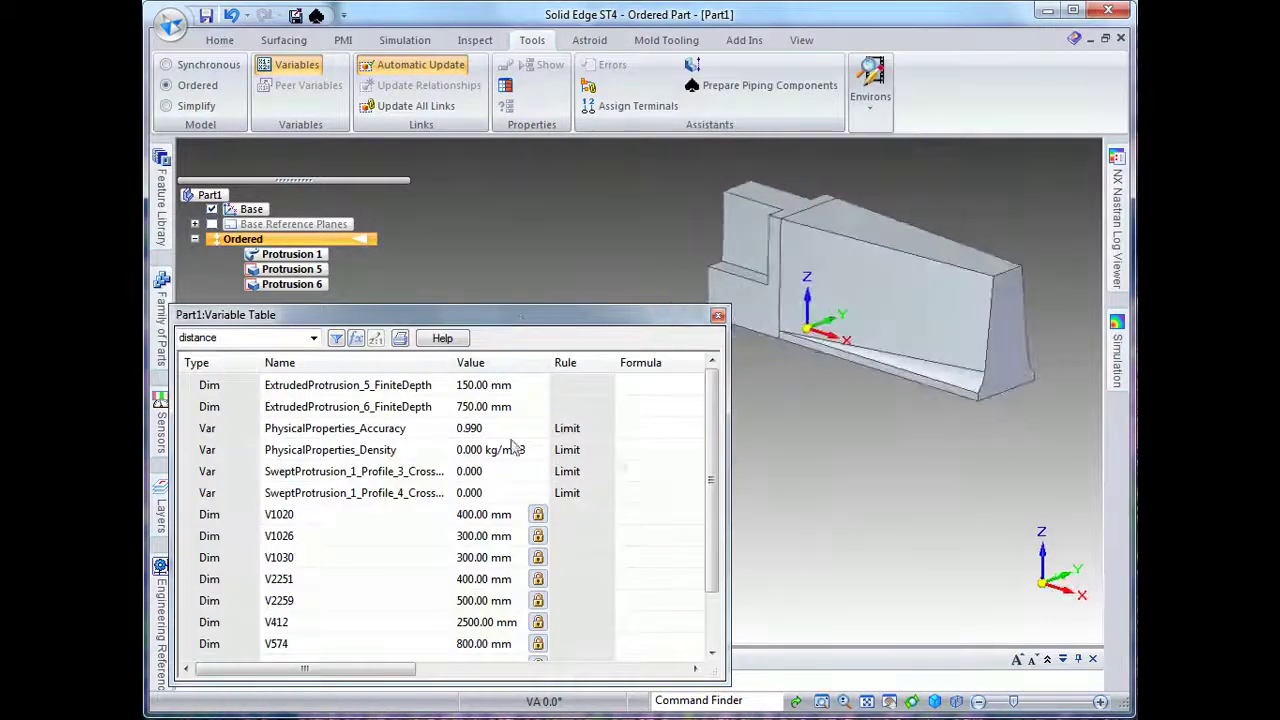
click(488, 388)
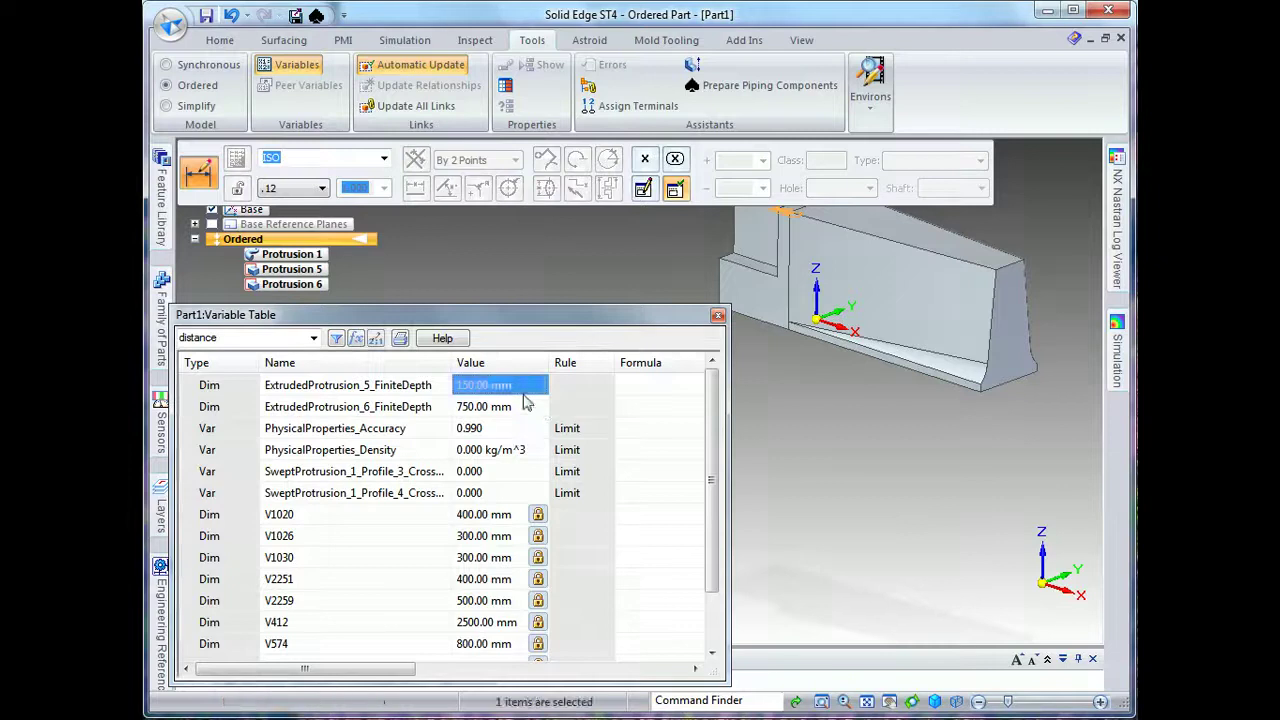
text(200)
key(Return)
click(526, 405)
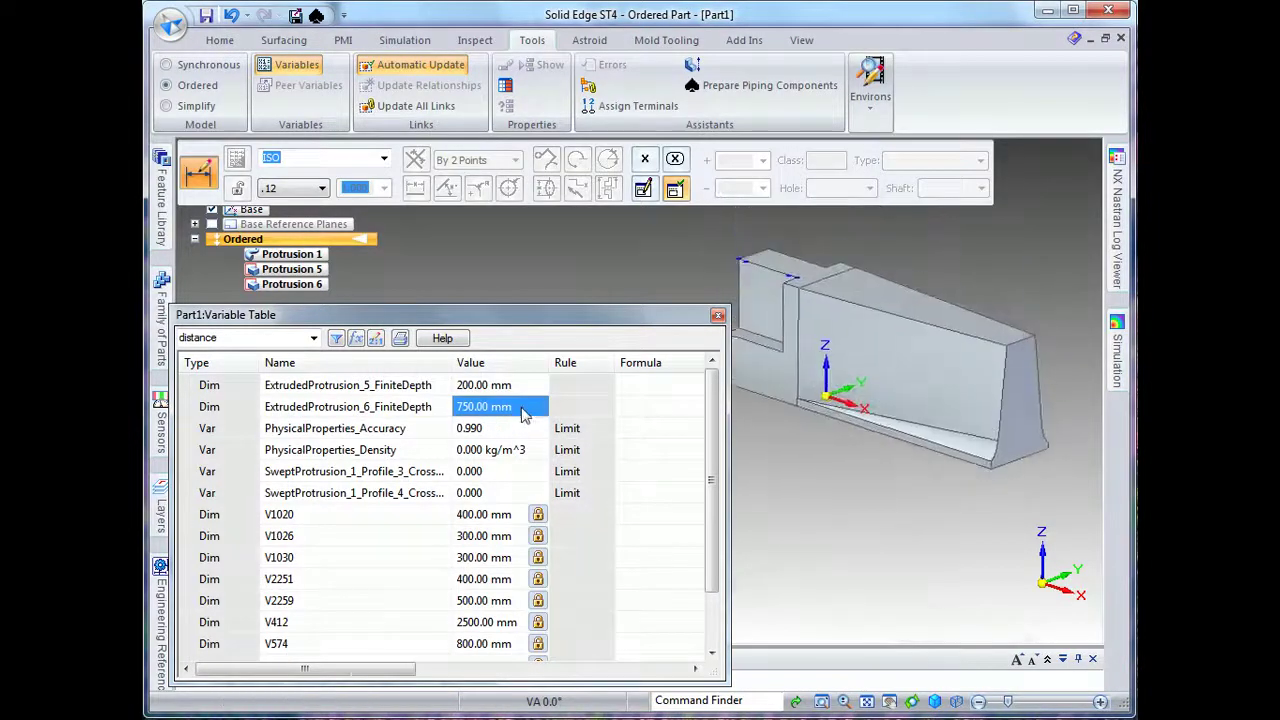
text(800)
key(Return)
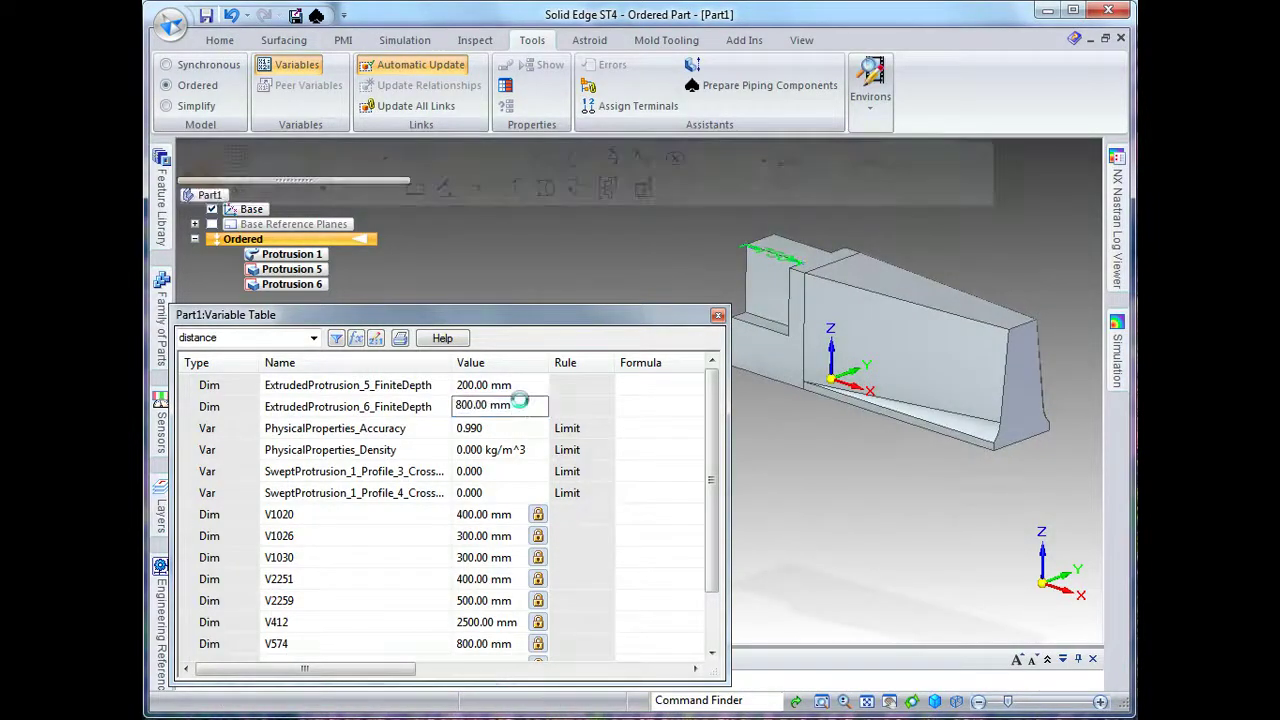
Change V1020 to 300 mm and close the variable table.
click(520, 428)
scroll(706, 453, down, 1)
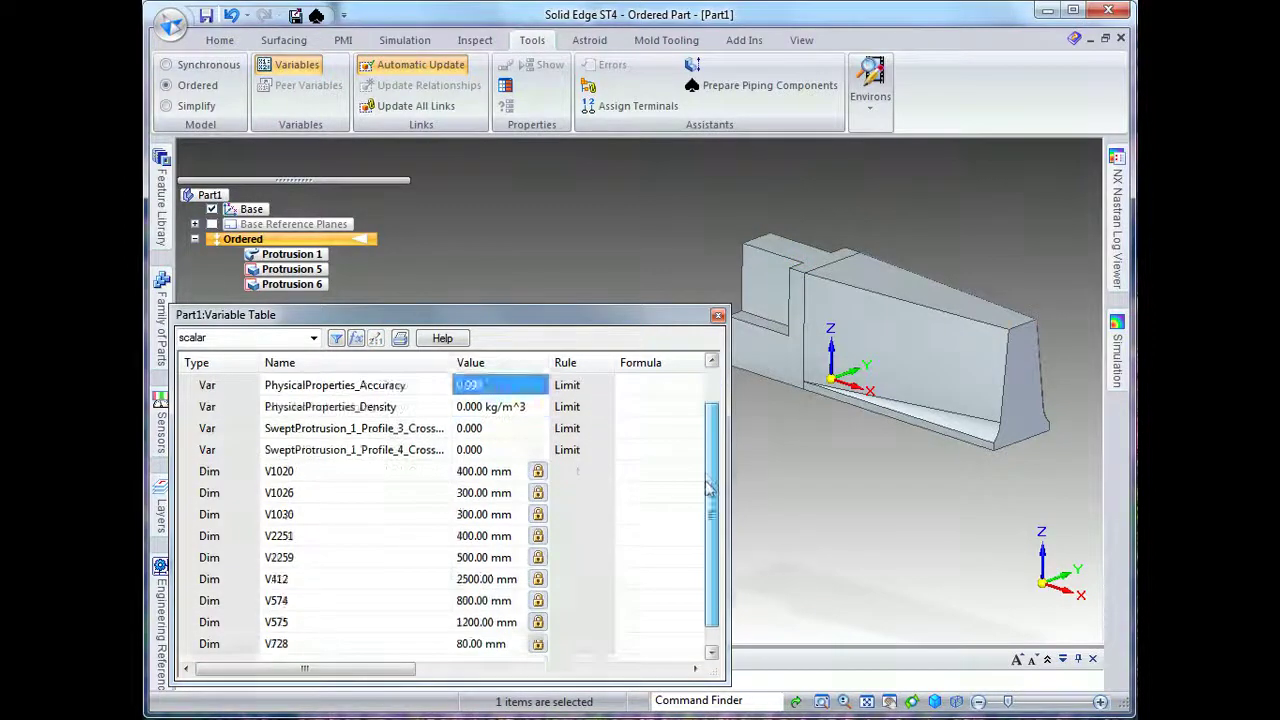
click(482, 450)
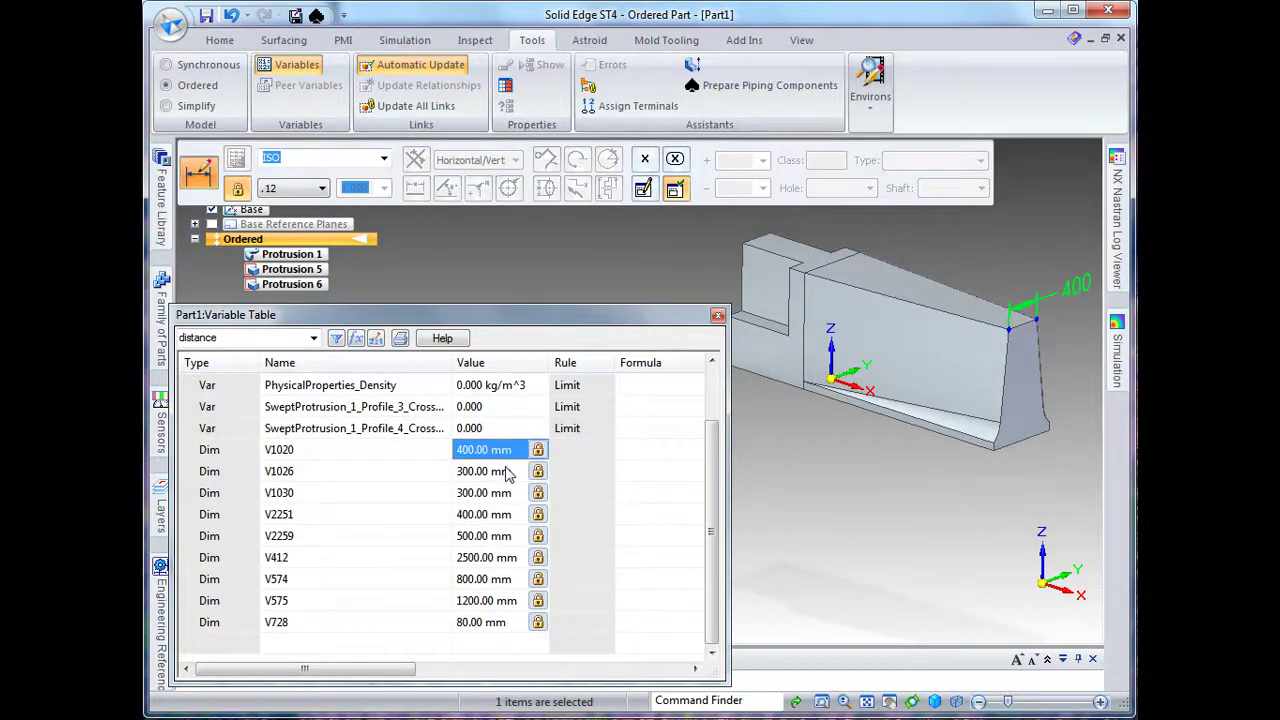
text(300)
key(Return)
click(505, 471)
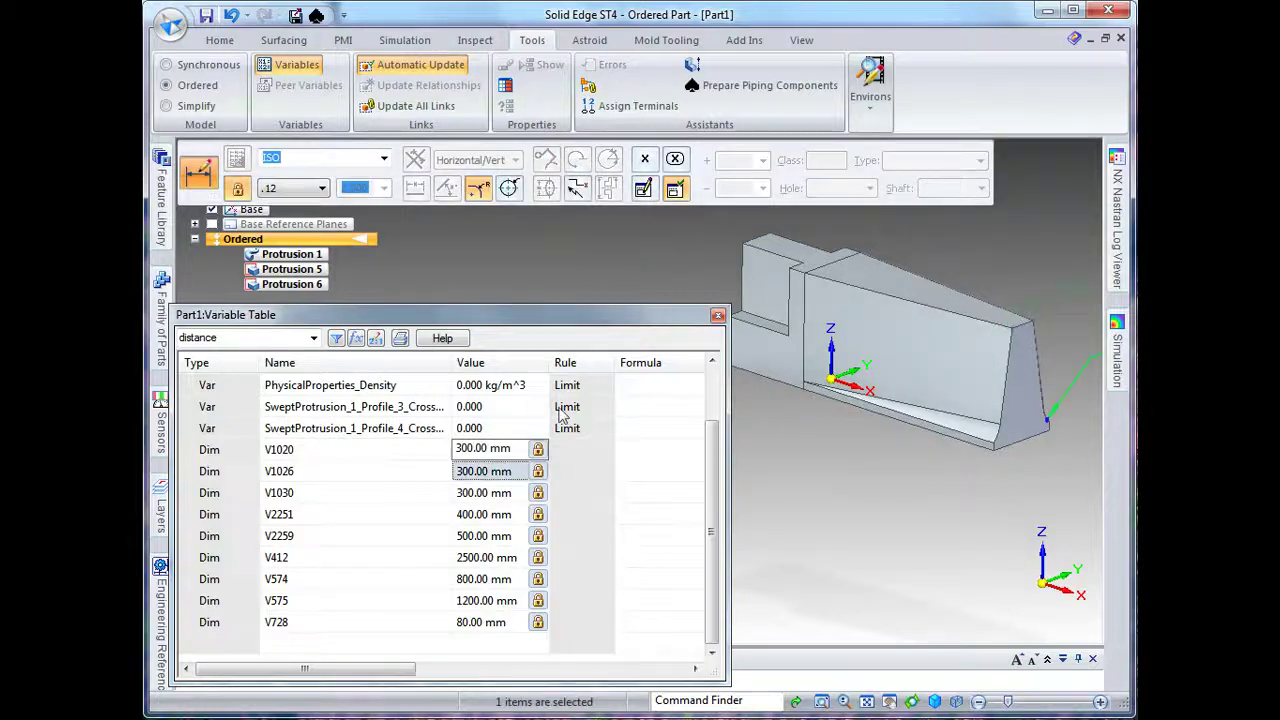
click(718, 315)
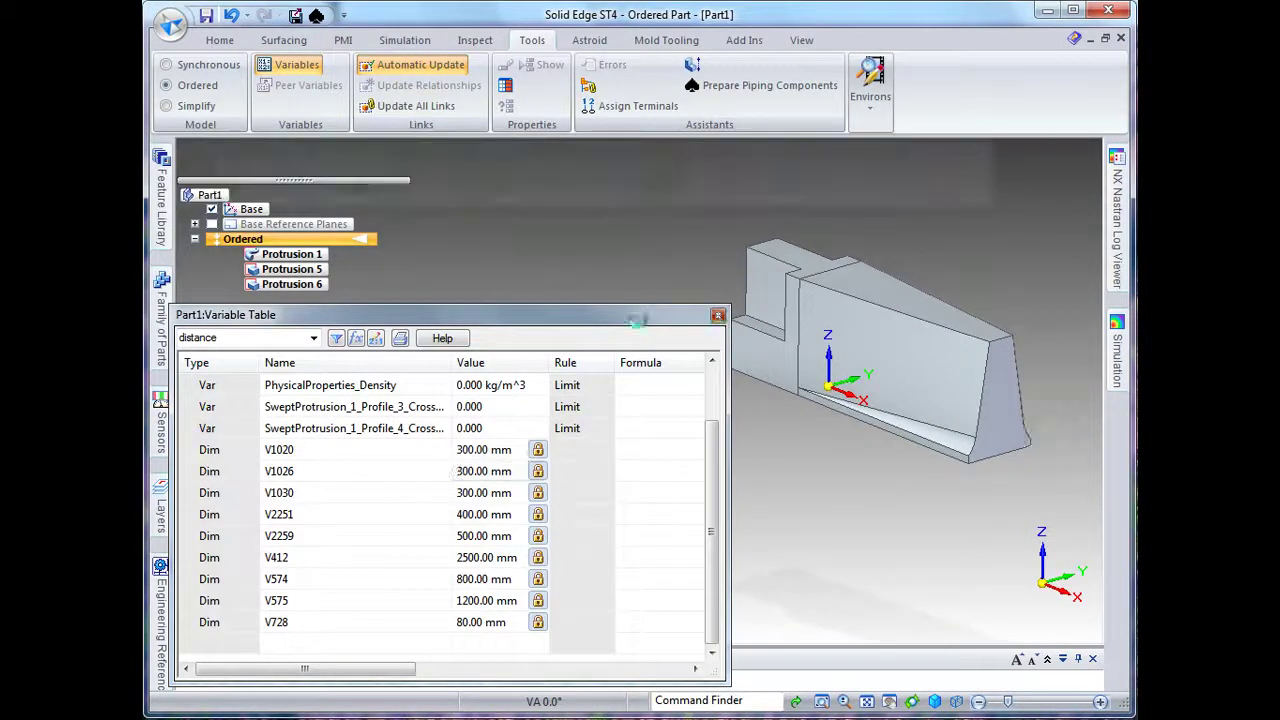
Dynamically edit Protrusion 1, changing the R 300 fillet to 250 and the 80 step to 100.
click(297, 268)
right_click(297, 268)
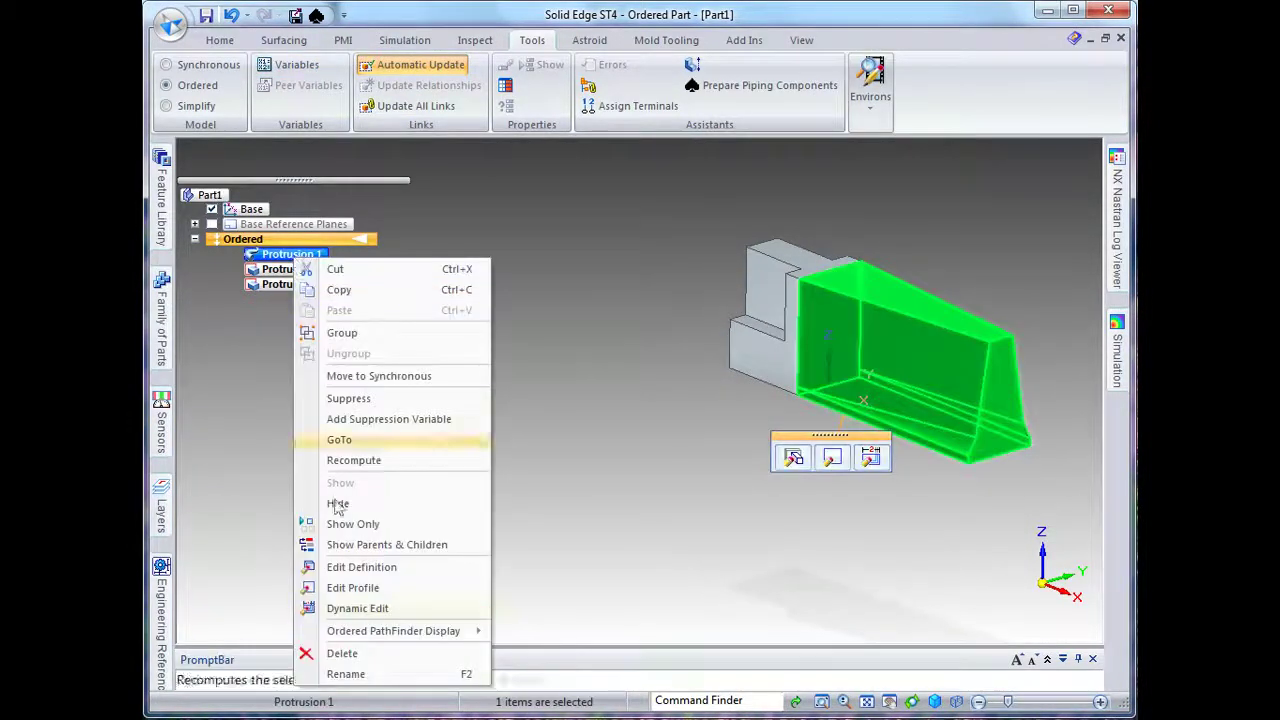
click(348, 606)
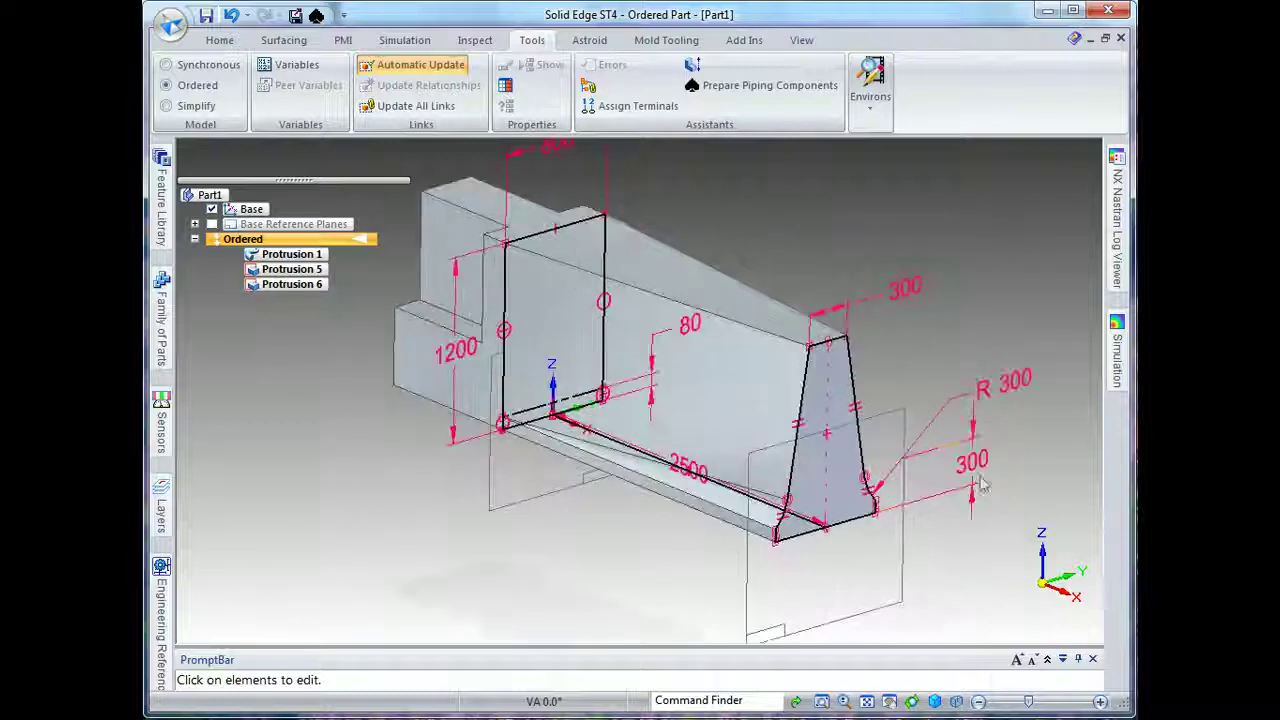
click(1018, 393)
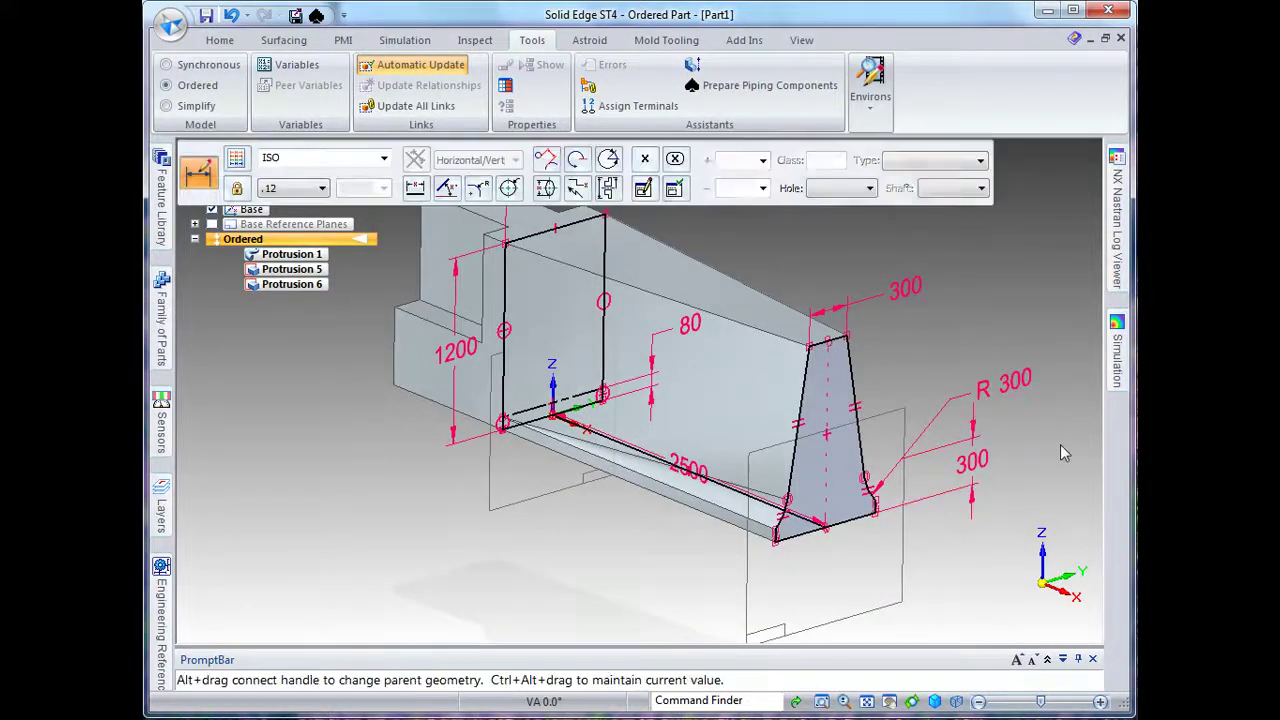
text(250)
key(Return)
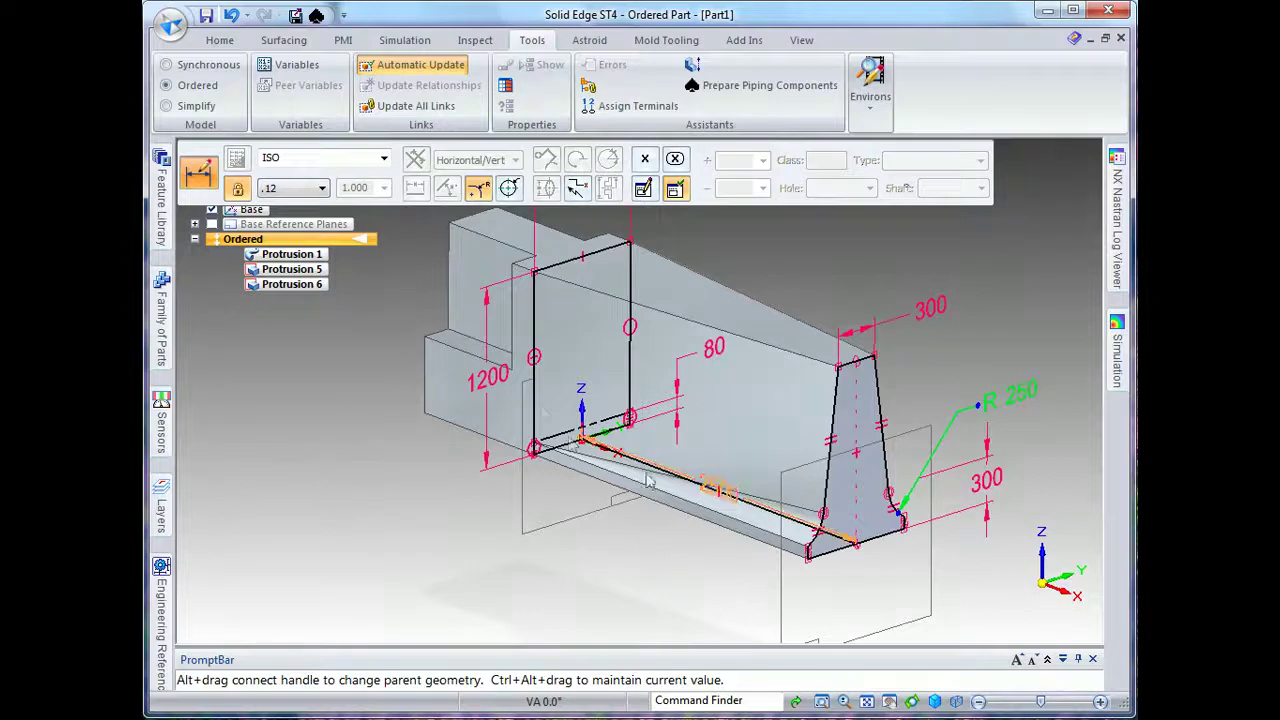
click(713, 350)
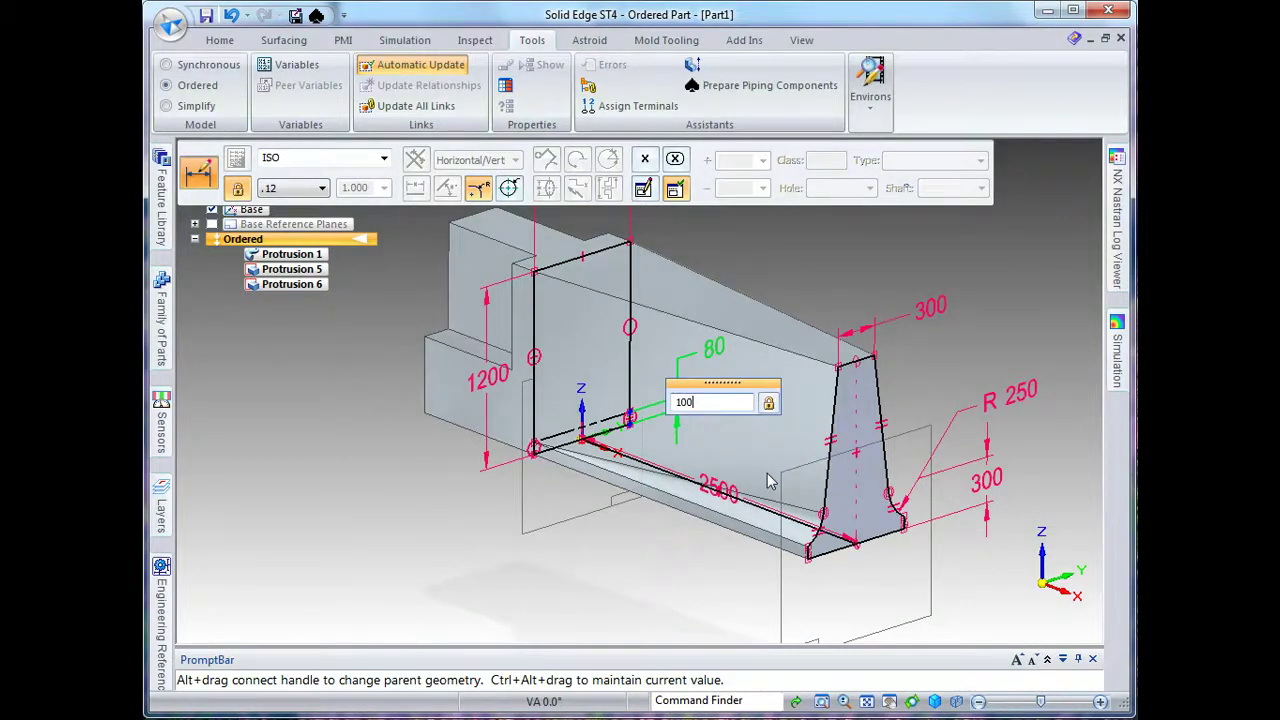
key(Return)
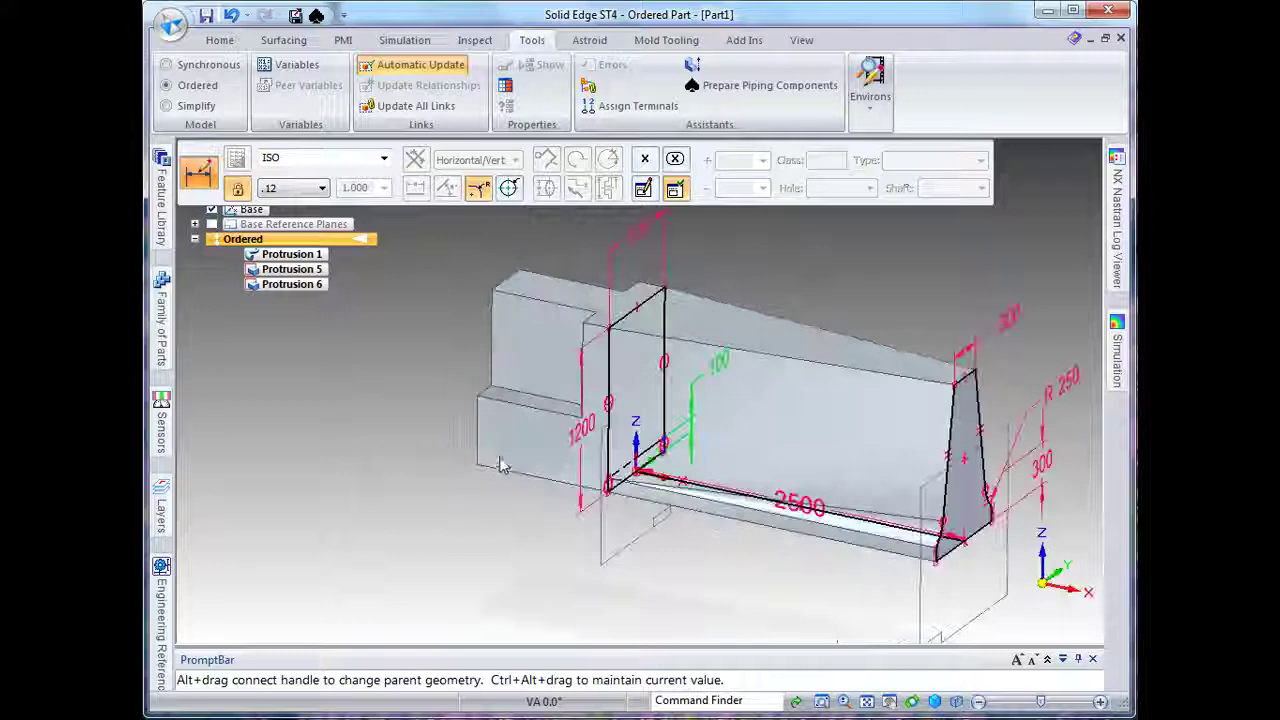